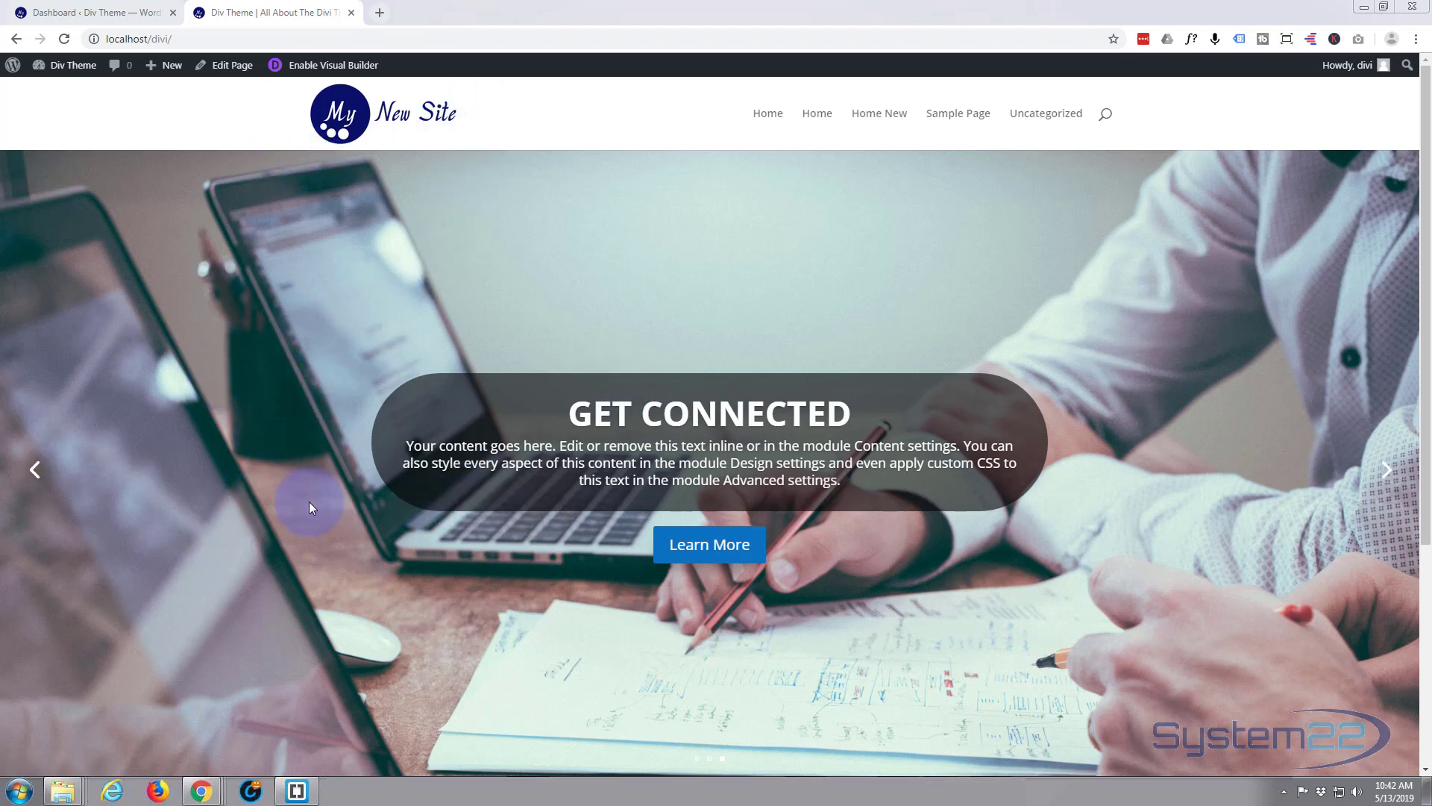
# - Scroll down the homepage in the visual builder to view the content below the slider
pyautogui.scroll(-1, 279, 497)
pyautogui.scroll(-2, 279, 494)
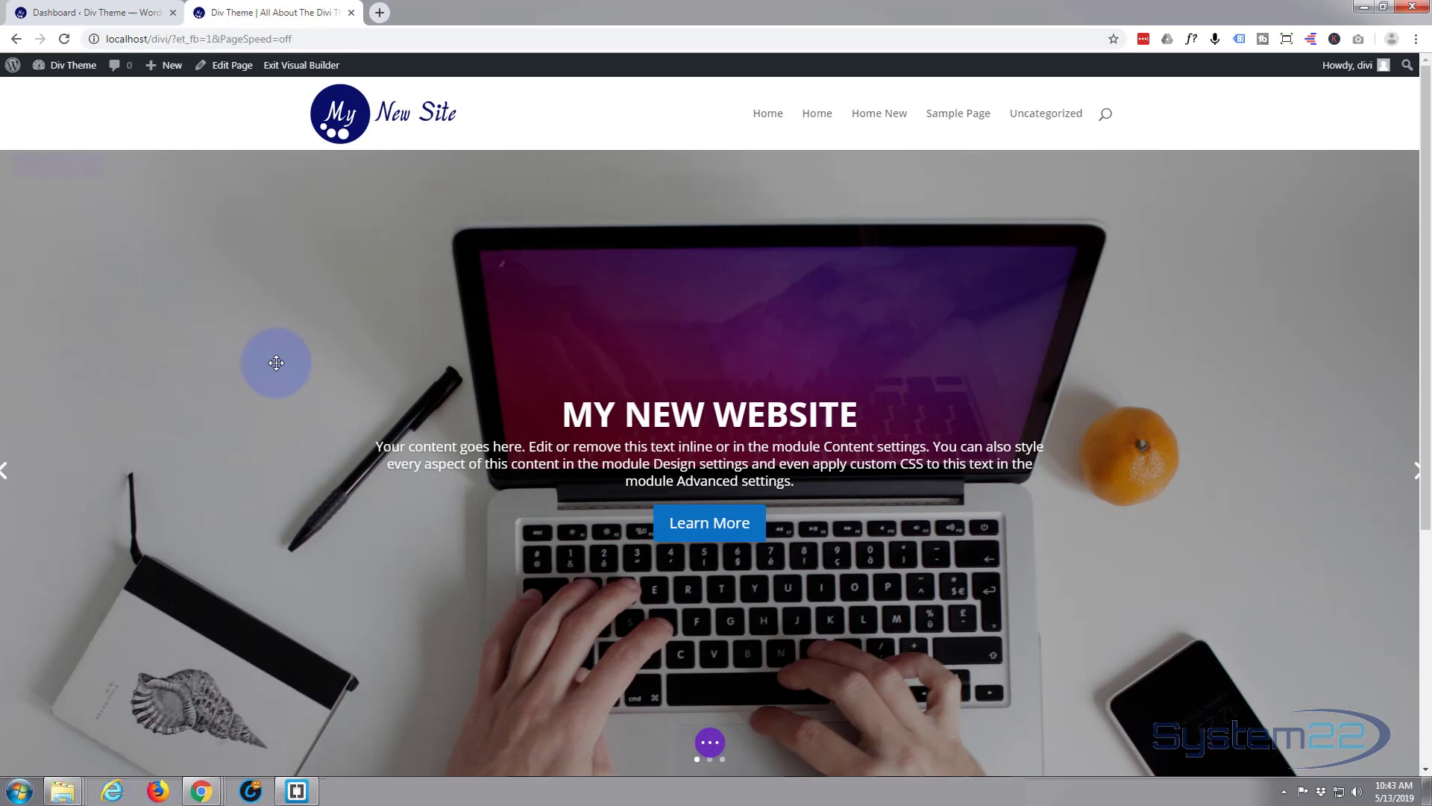
# - Delete the existing three-column text row beneath the 'MY NEW WEBSITE' slider
pyautogui.scroll(-5, 276, 362)
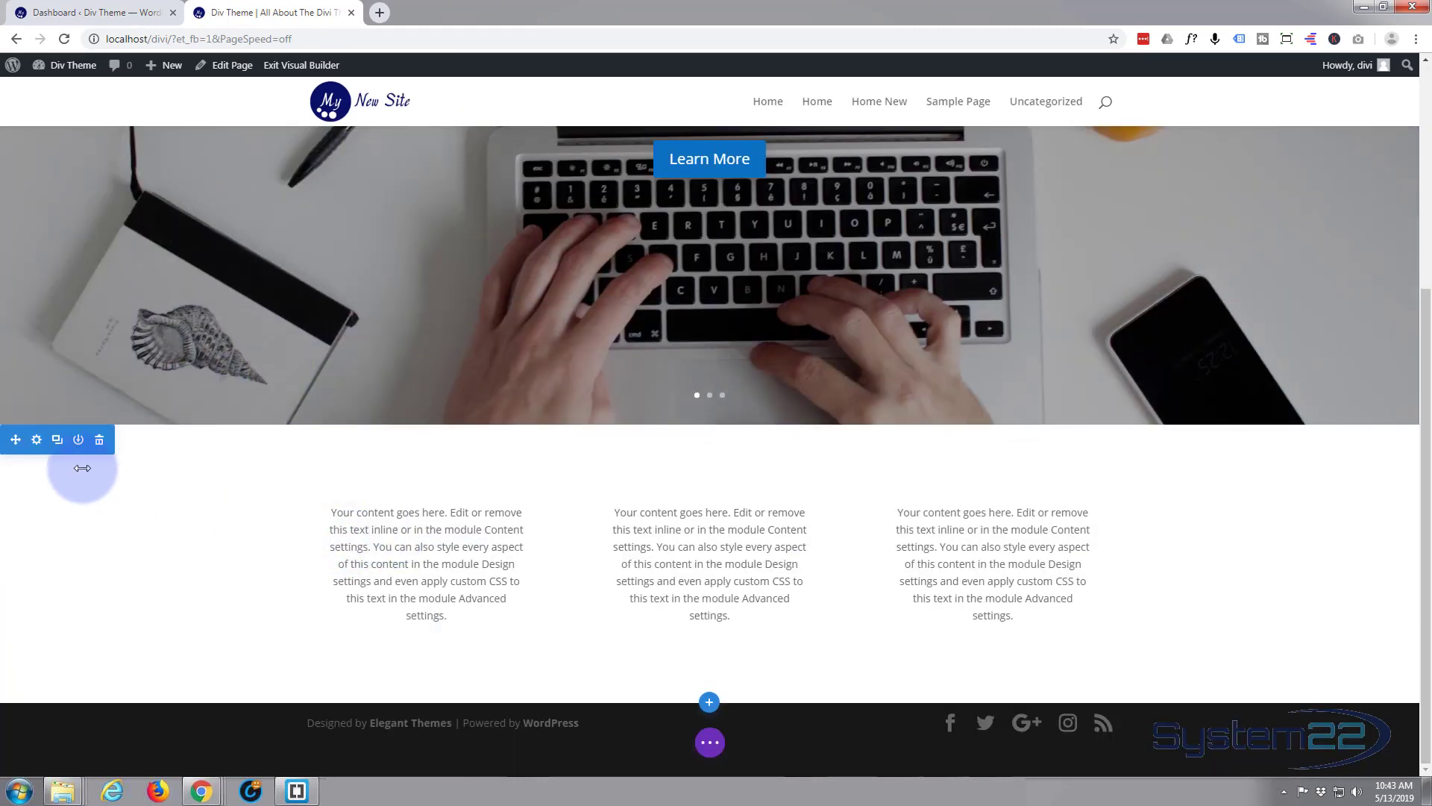
pyautogui.click(99, 440)
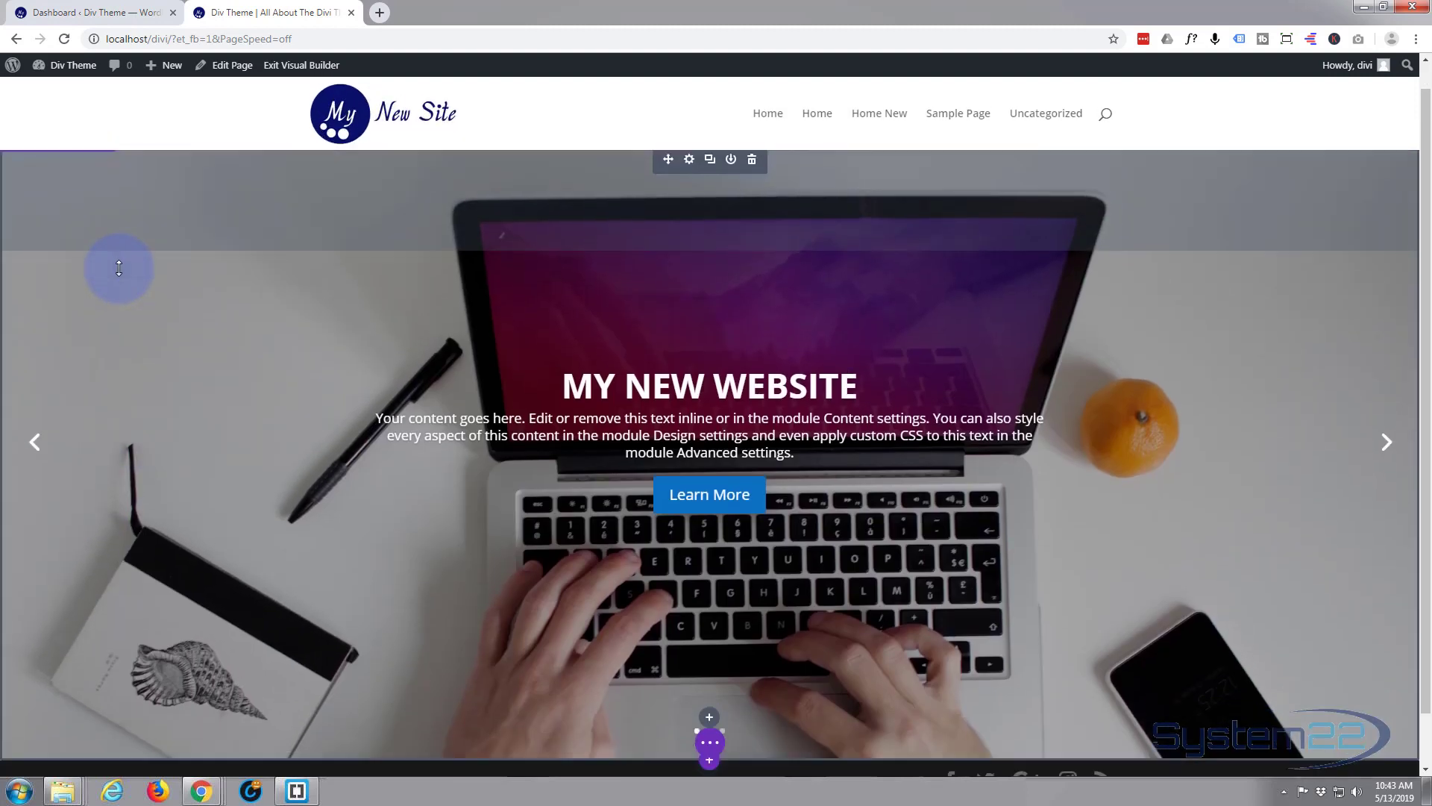
pyautogui.scroll(-1, 119, 267)
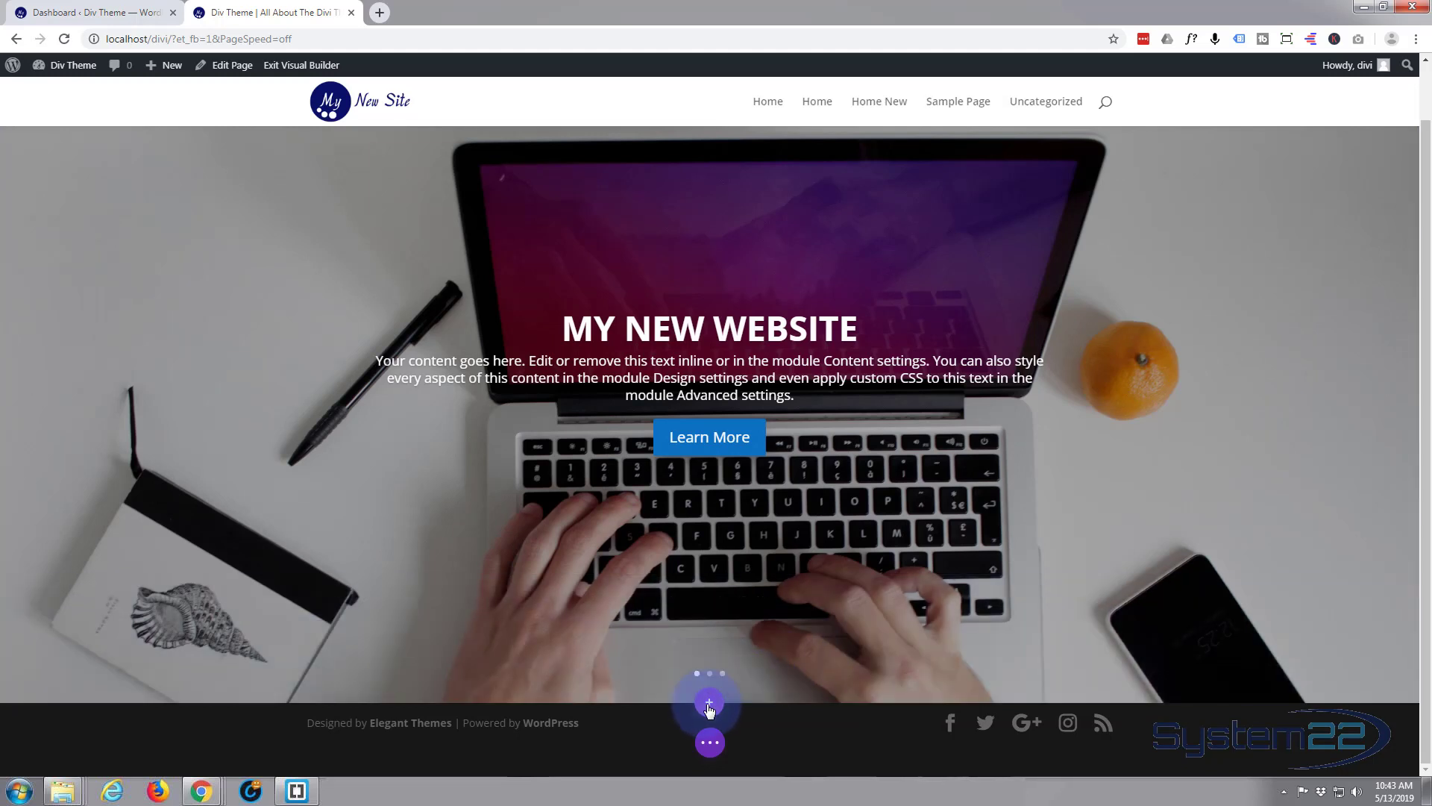
# - Add a regular section with a three-column row below the slider and browse the module list
pyautogui.click(709, 704)
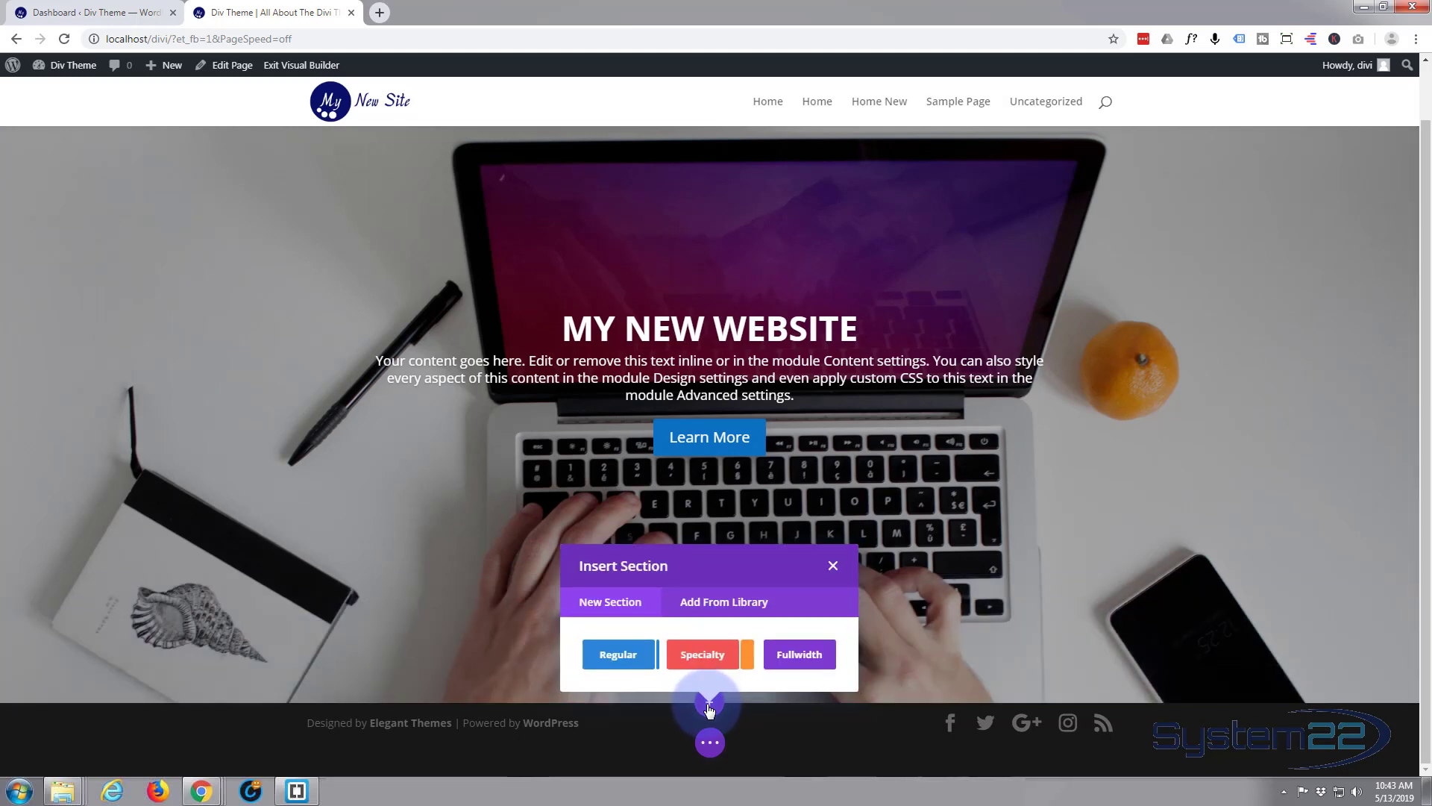
pyautogui.click(618, 655)
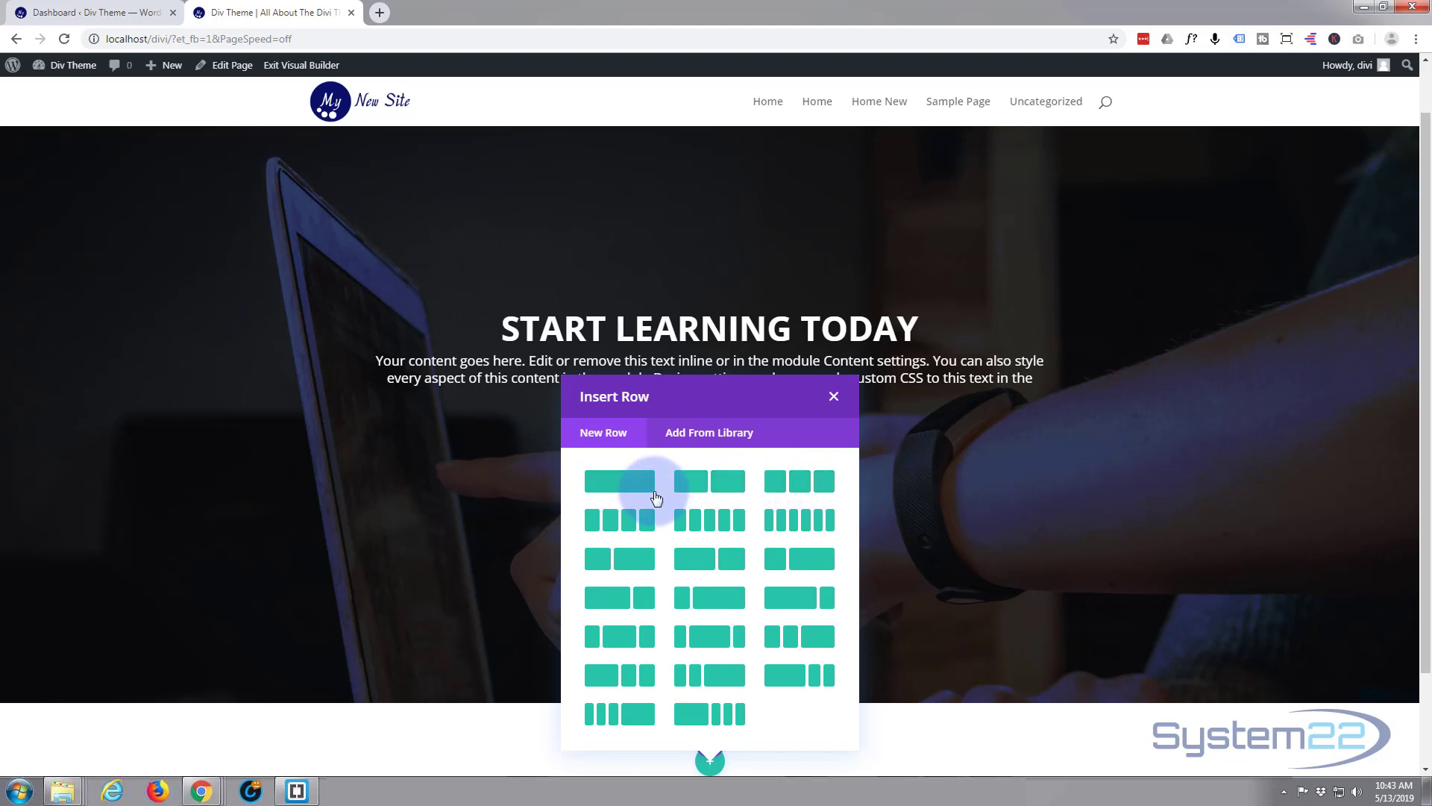
pyautogui.click(800, 488)
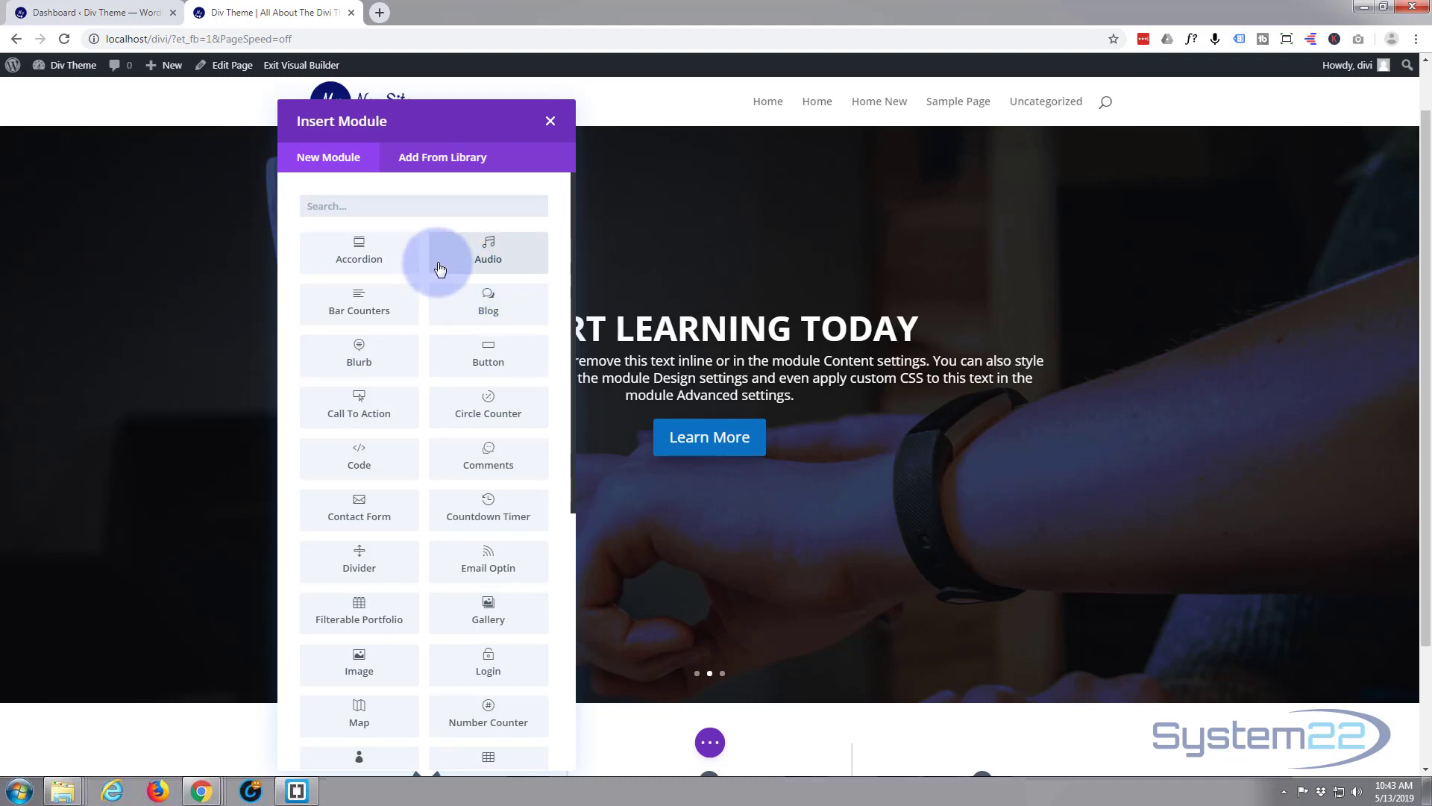
pyautogui.scroll(-6, 440, 269)
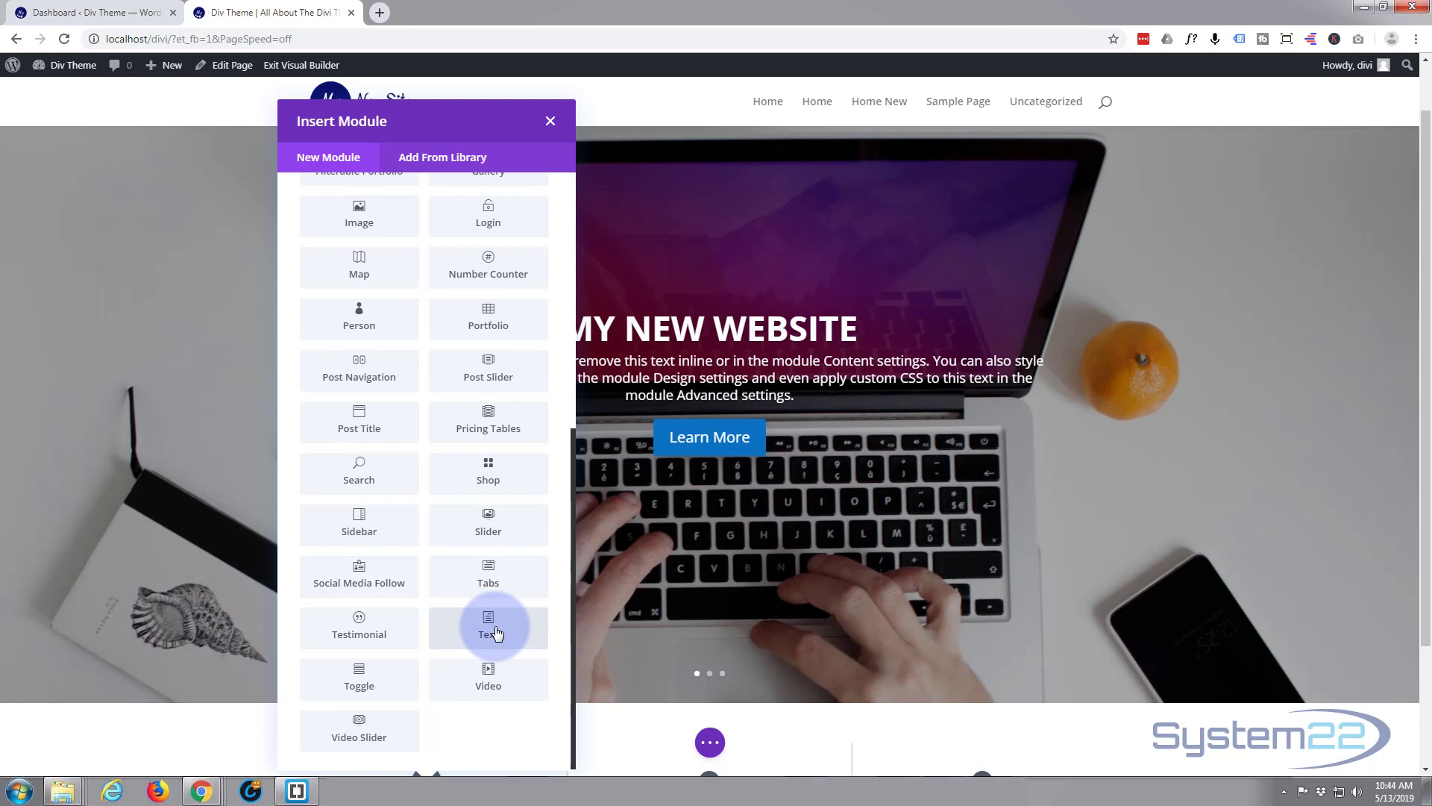
# - Insert a Text module into the first column of the new row
pyautogui.click(497, 633)
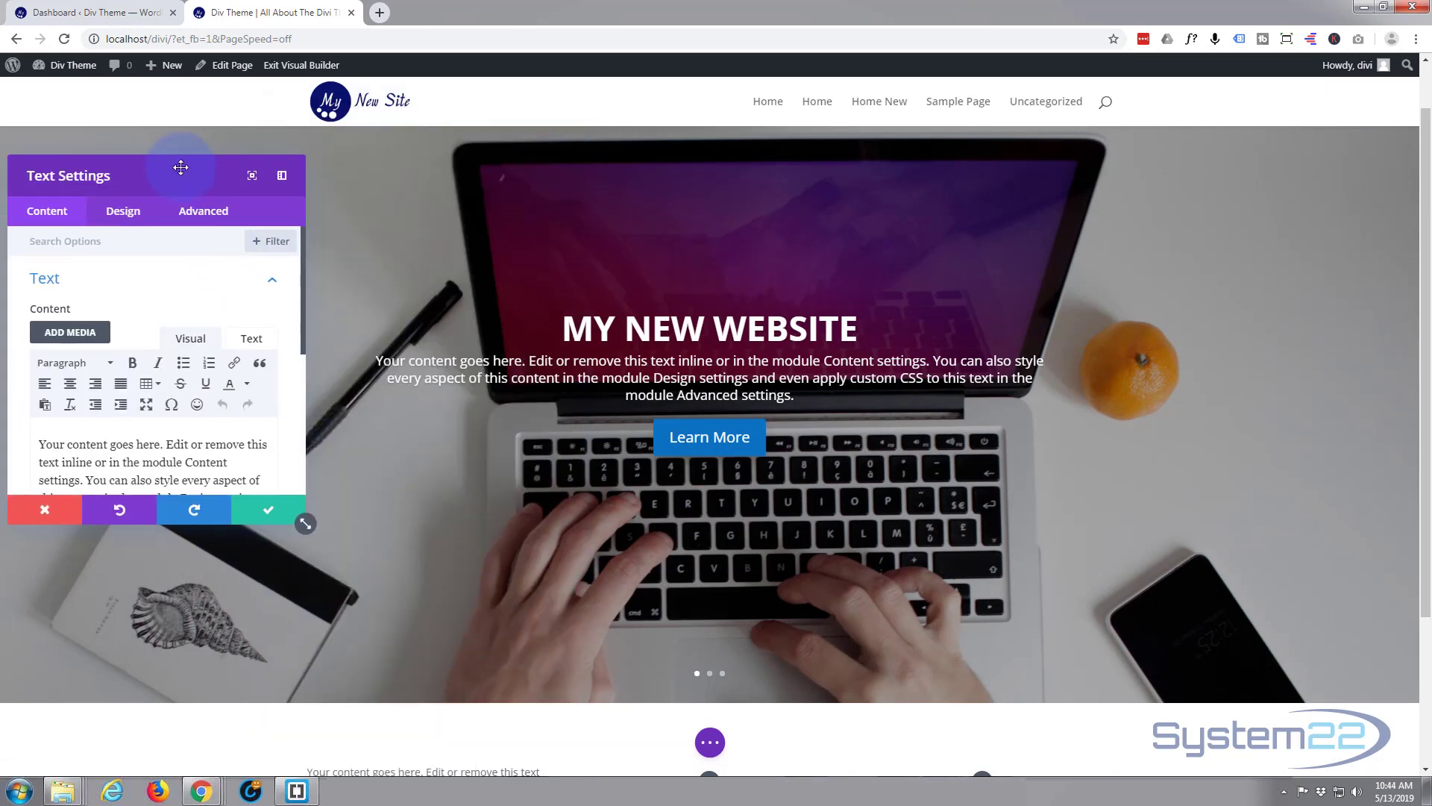
pyautogui.scroll(-3, 495, 294)
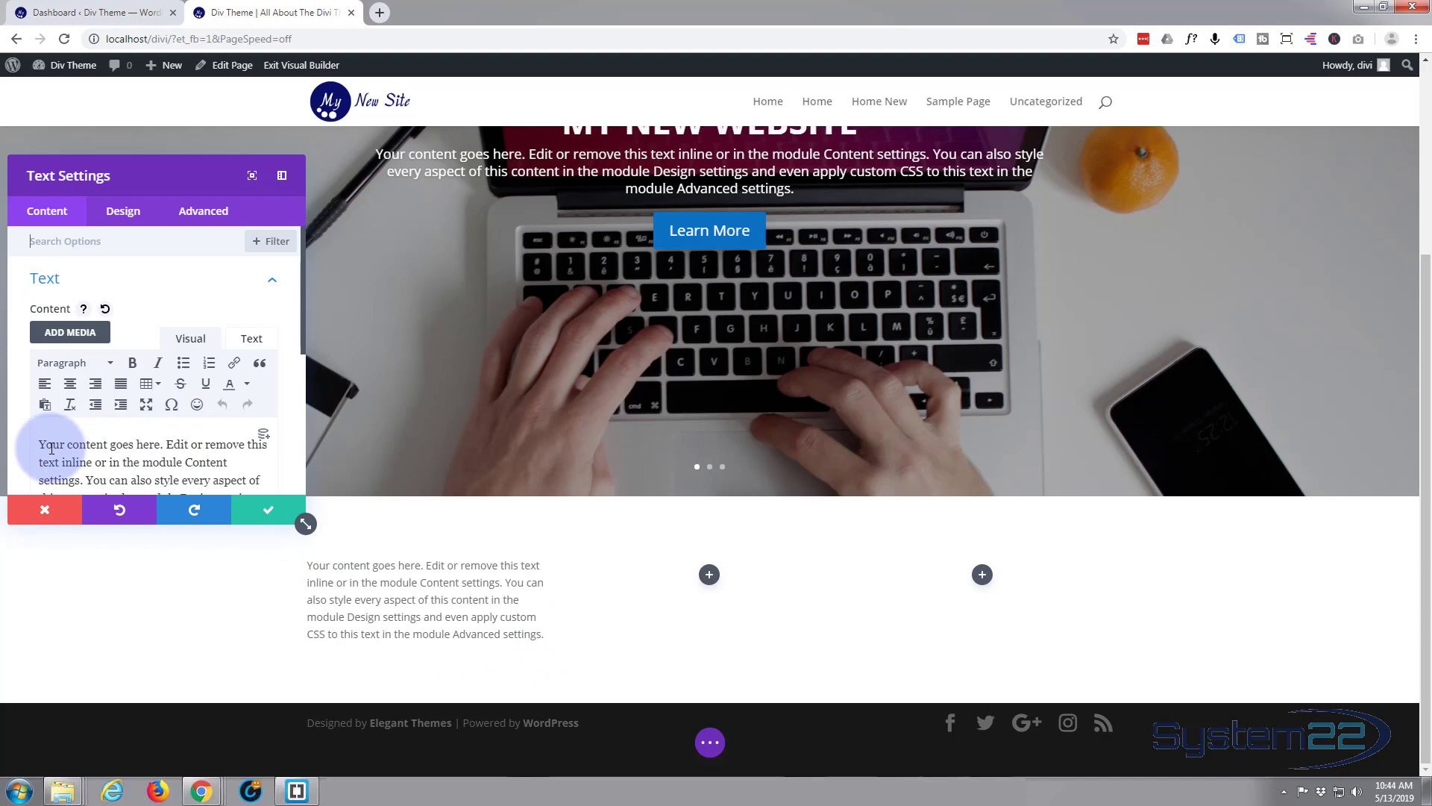
pyautogui.scroll(-2, 57, 444)
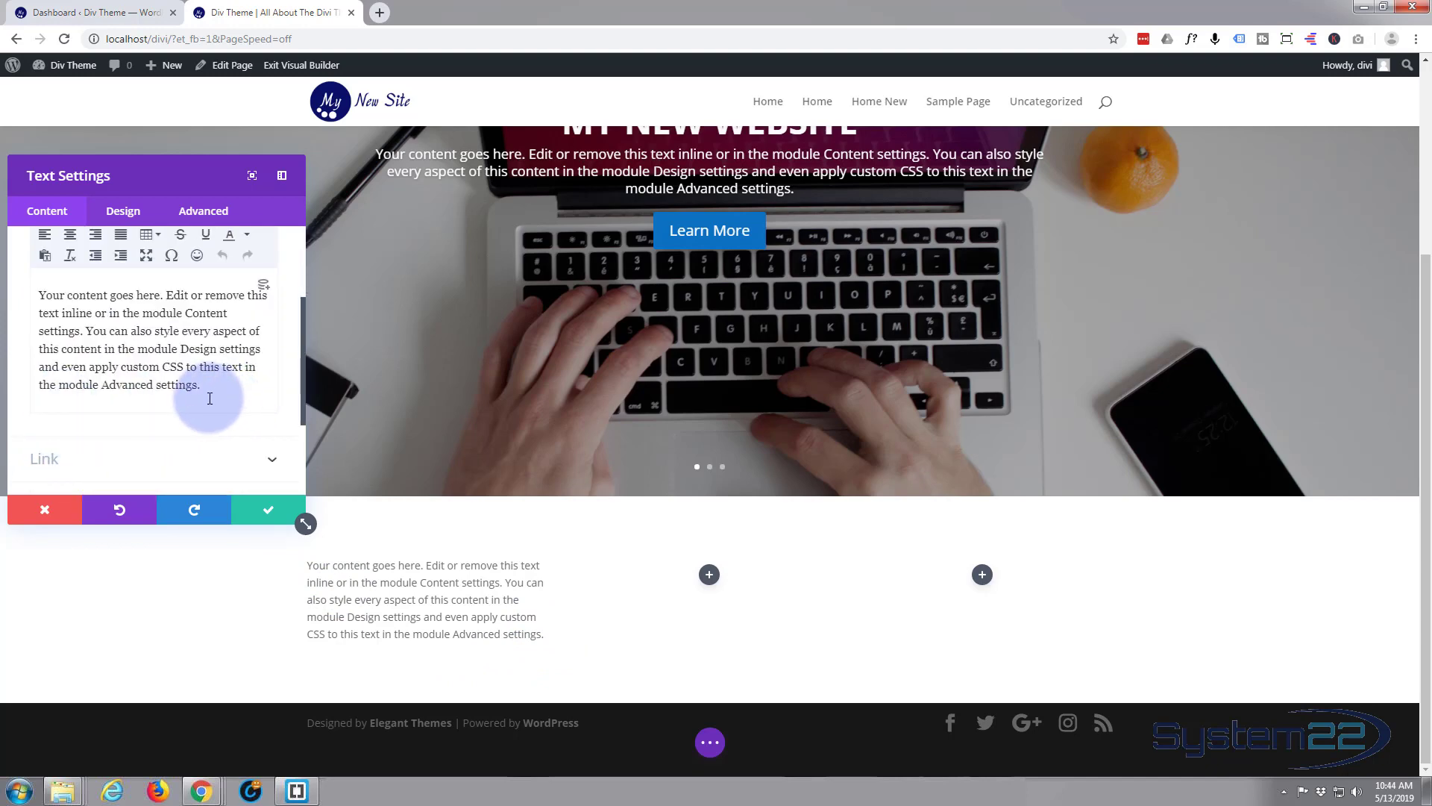
pyautogui.scroll(2, 209, 401)
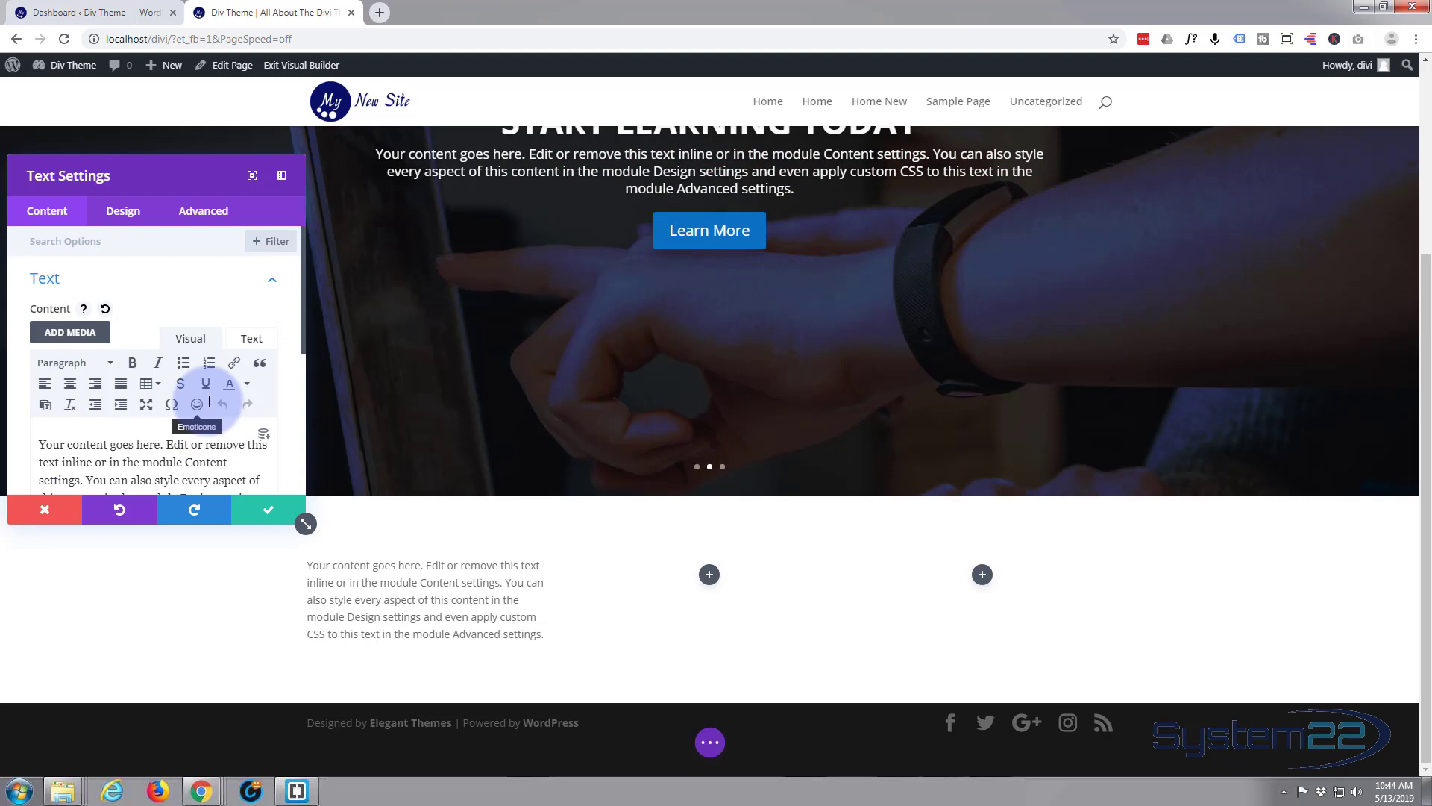
pyautogui.scroll(-2, 209, 401)
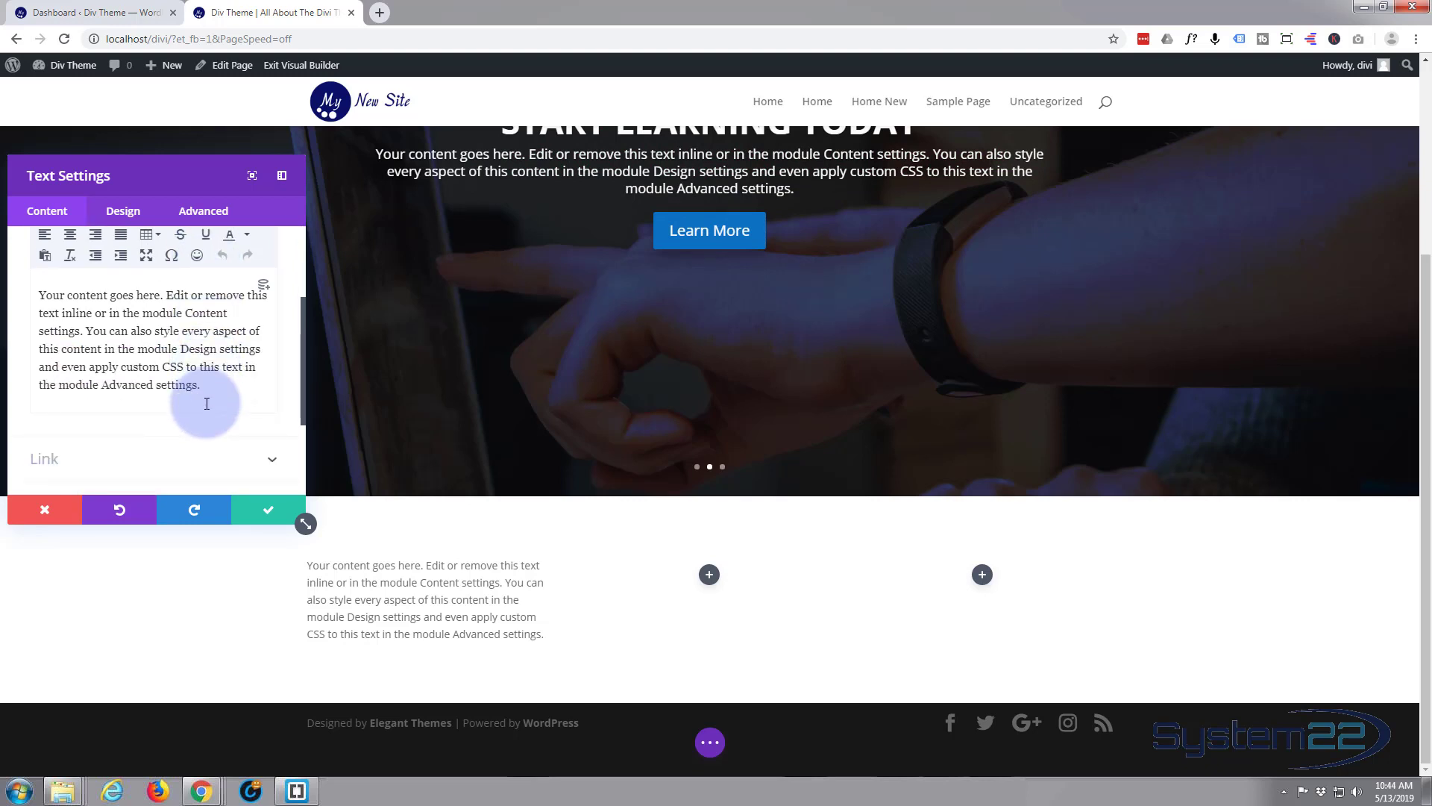
pyautogui.scroll(1, 207, 403)
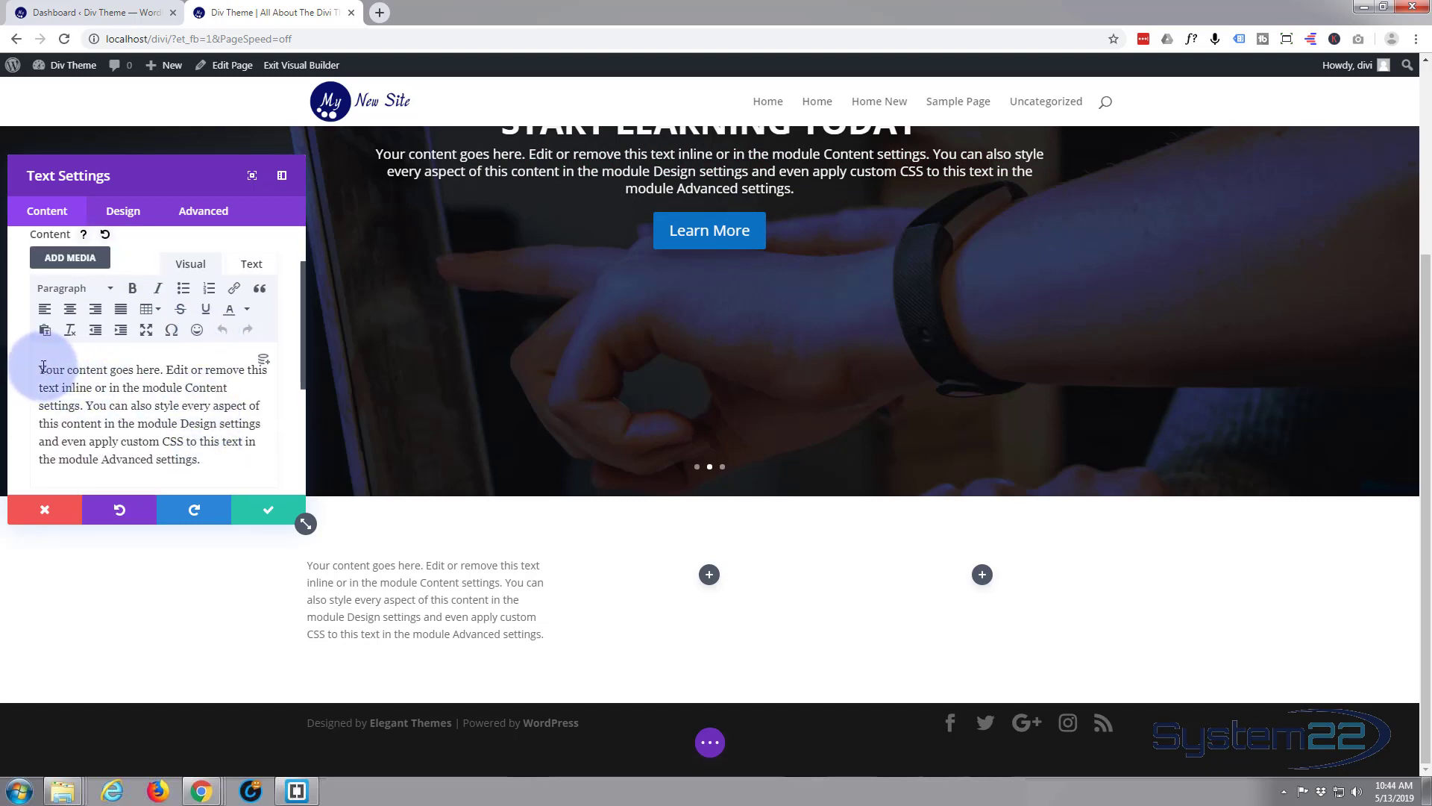
# - Put 'Your content goes here.' on its own line as a Heading 2 and save the module
pyautogui.moveTo(39, 369); pyautogui.dragTo(231, 471)
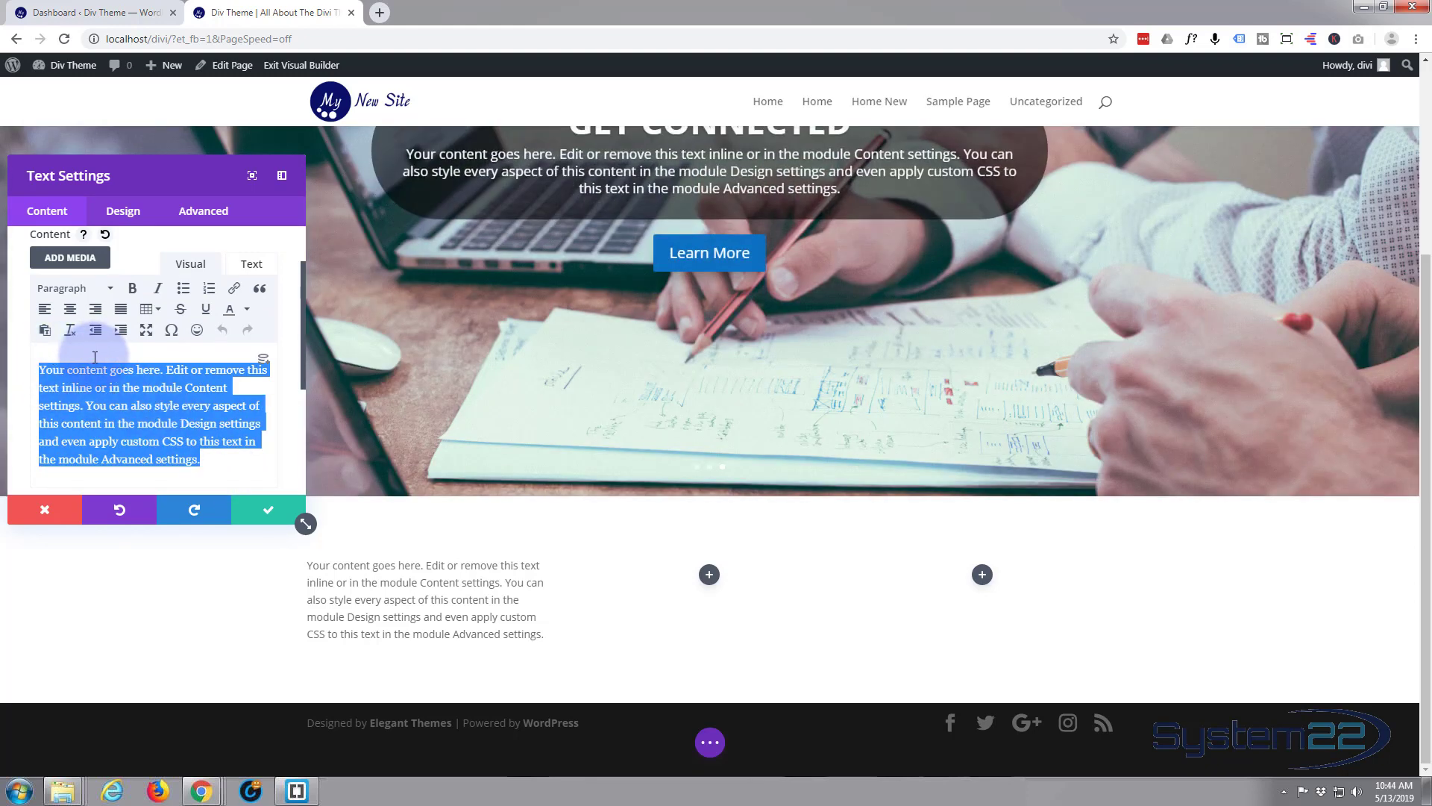
pyautogui.click(159, 373)
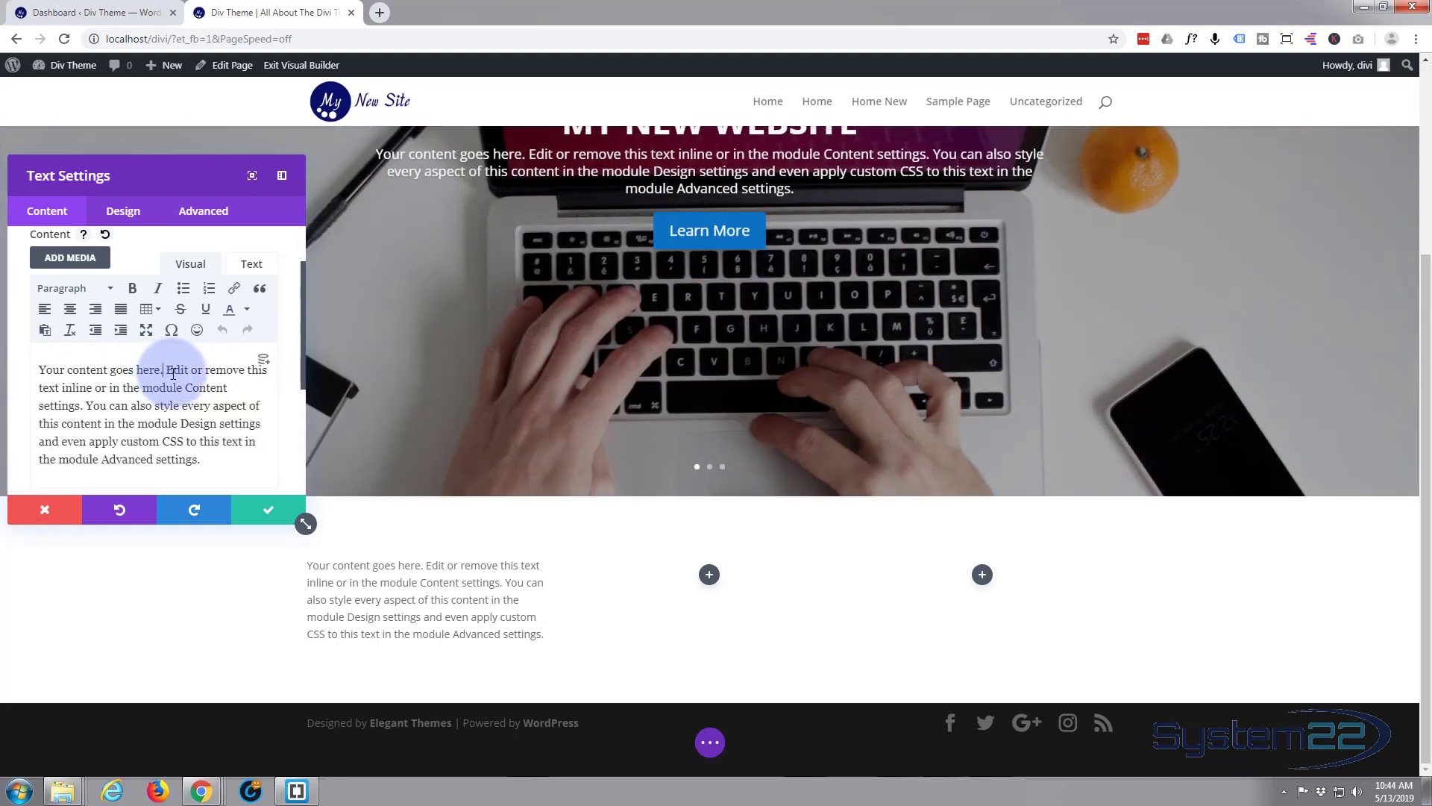
pyautogui.press('Return')
pyautogui.moveTo(173, 370)
pyautogui.mouseDown()
pyautogui.moveTo(34, 372)
pyautogui.moveTo(169, 370)
pyautogui.mouseUp()
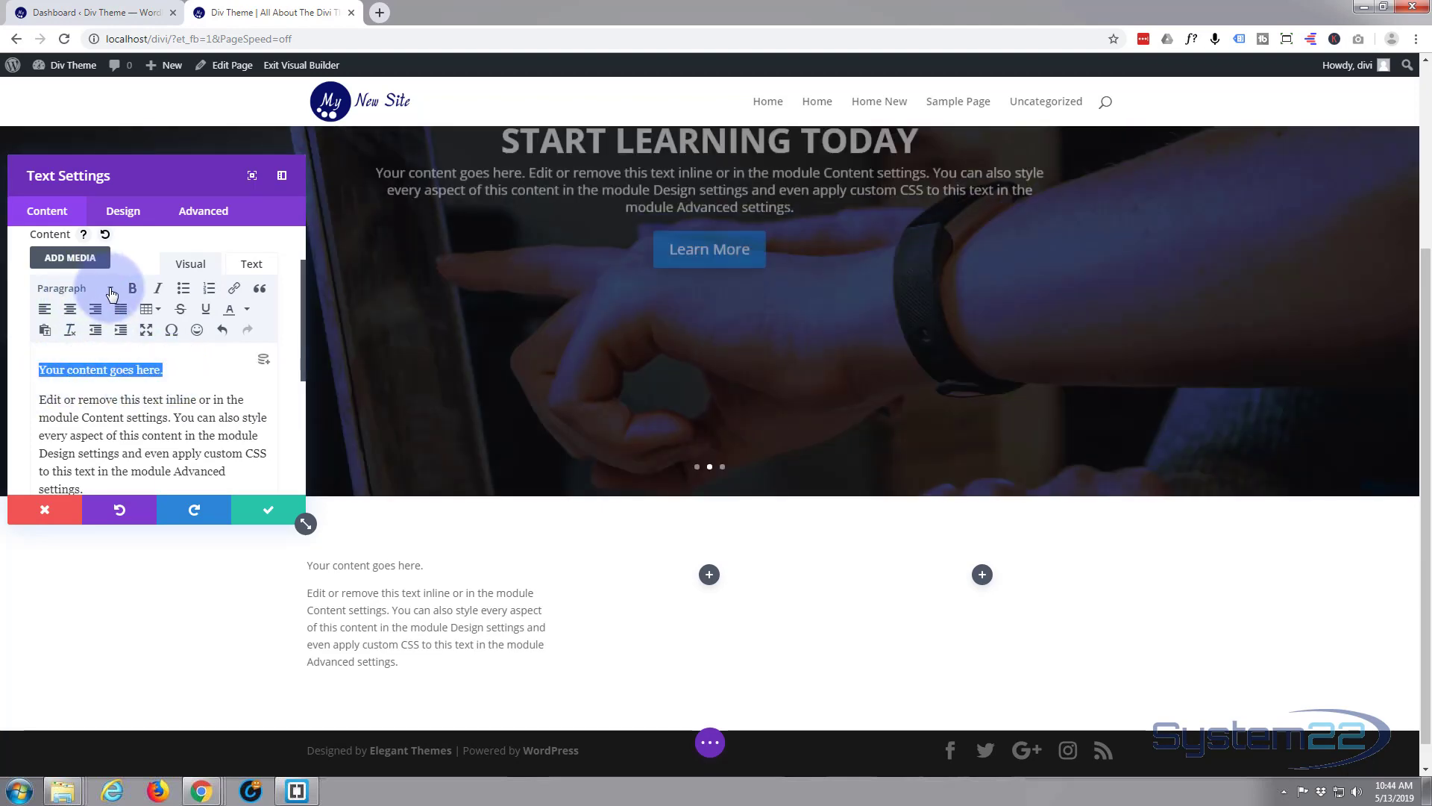
pyautogui.click(112, 293)
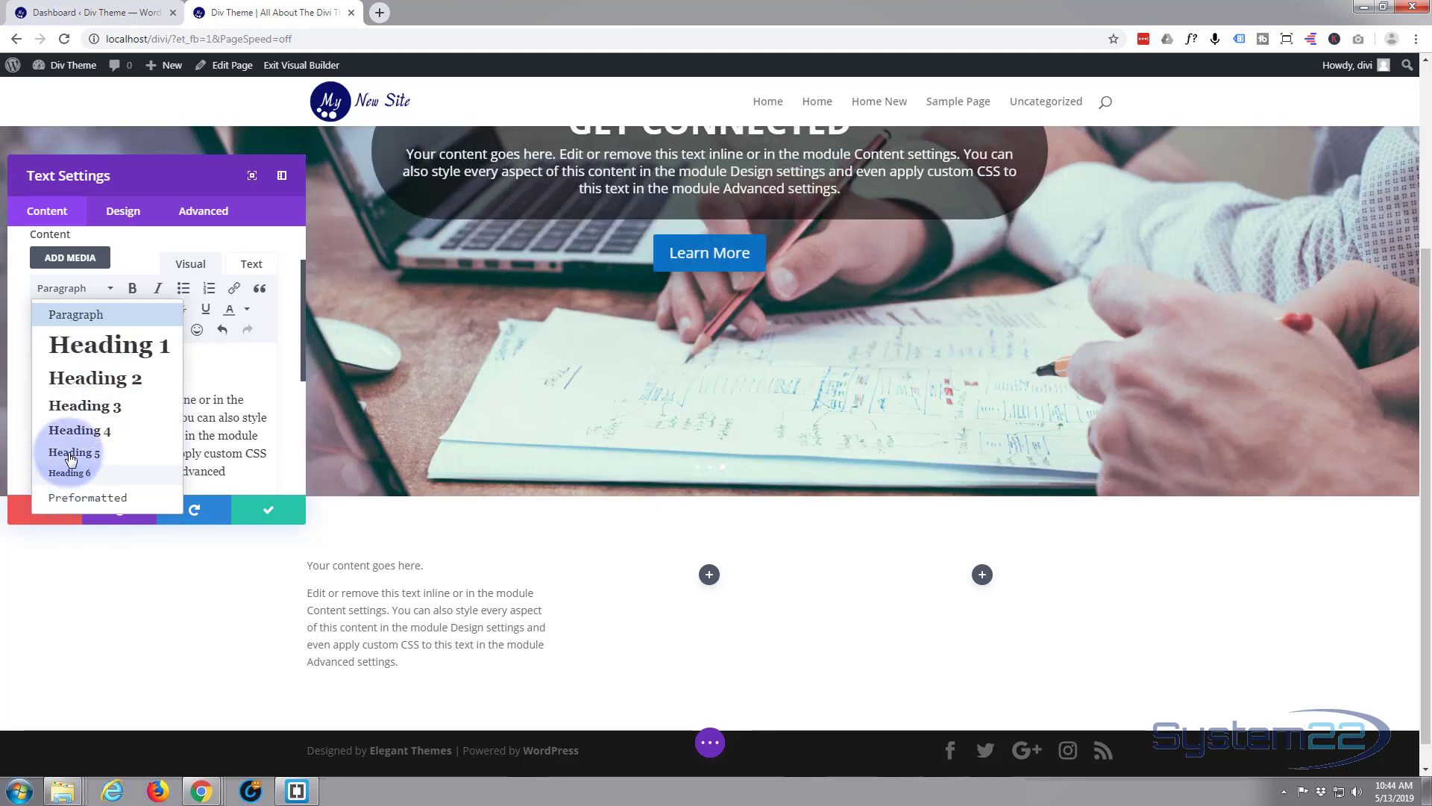
pyautogui.click(87, 379)
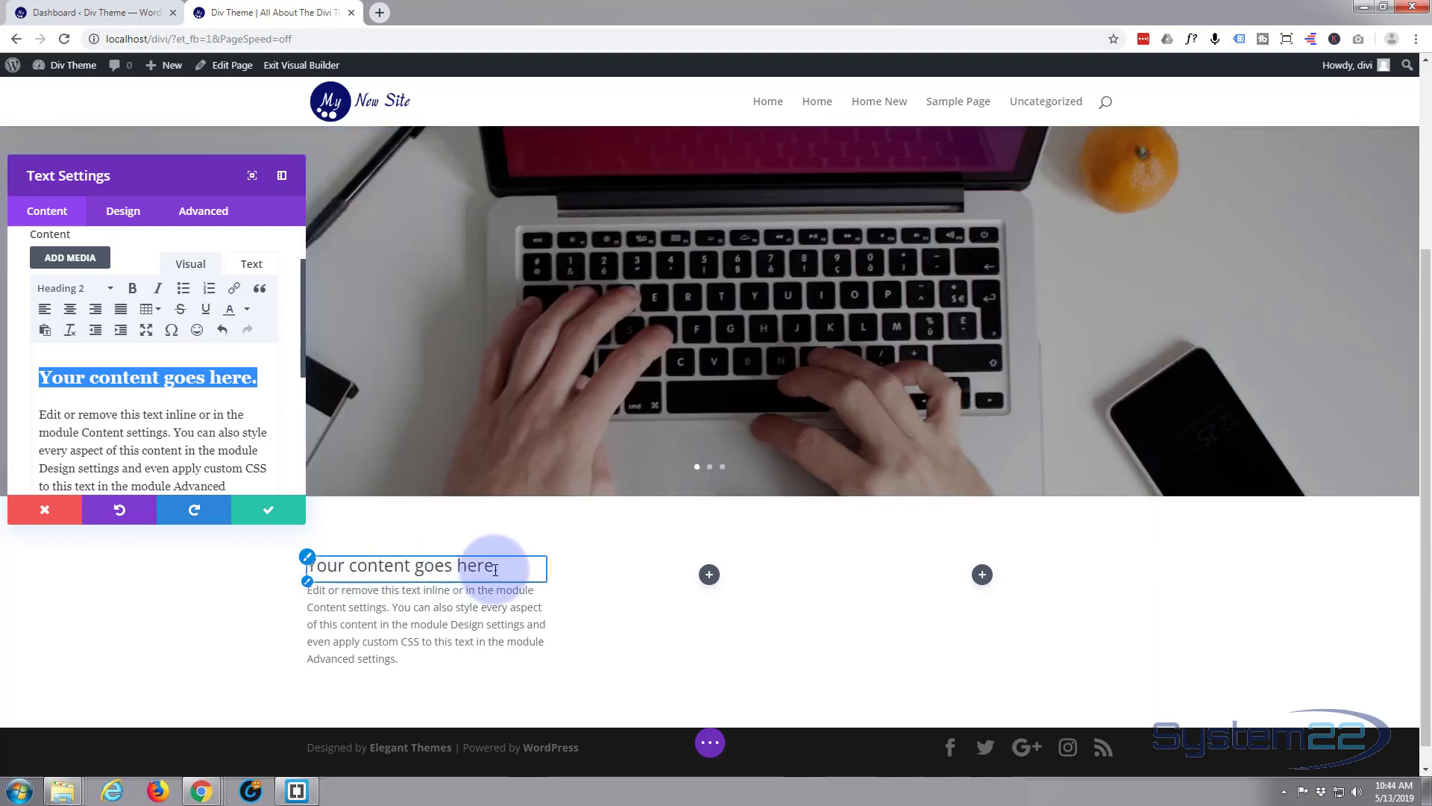
pyautogui.click(276, 515)
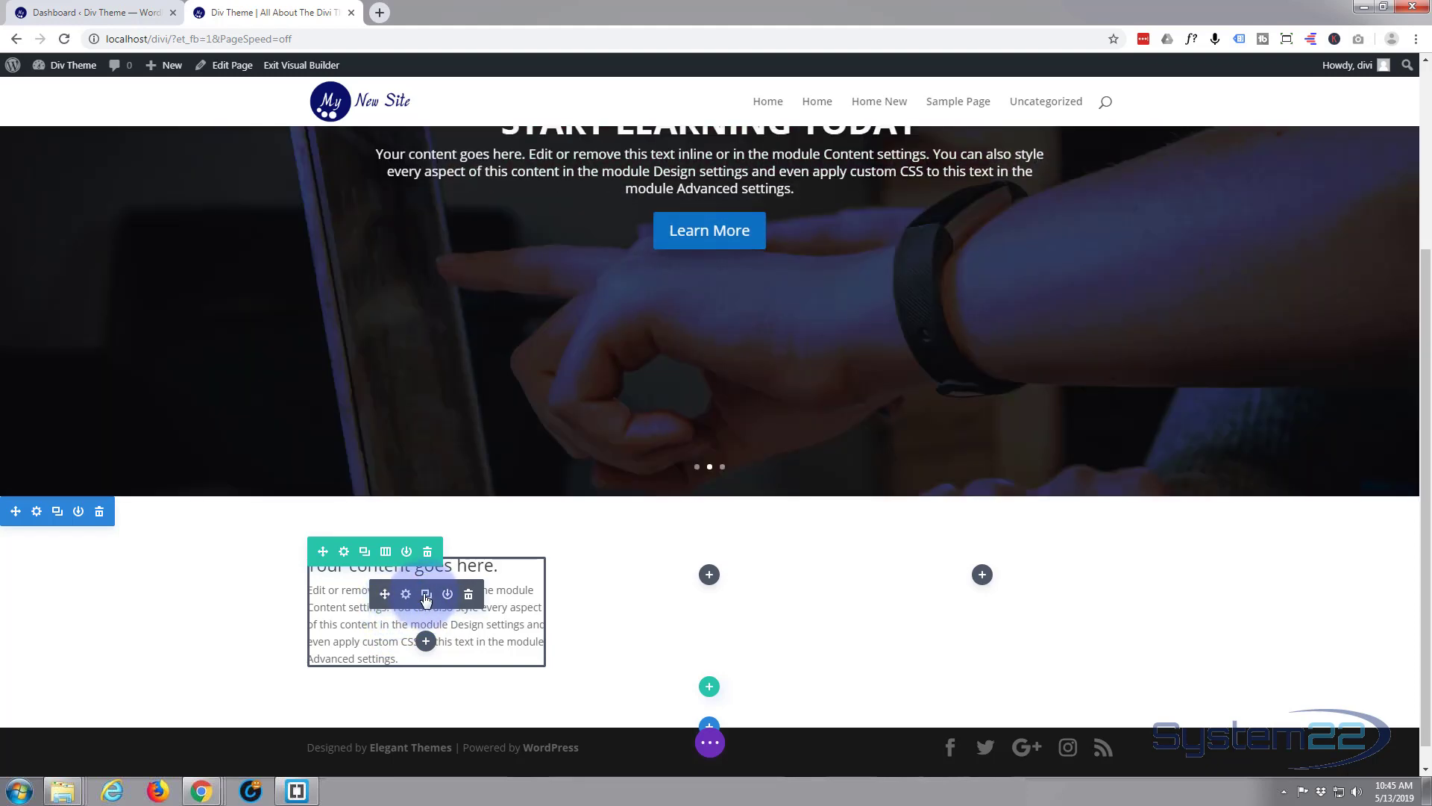
# - Duplicate the heading text module into the middle and right columns
pyautogui.click(426, 595)
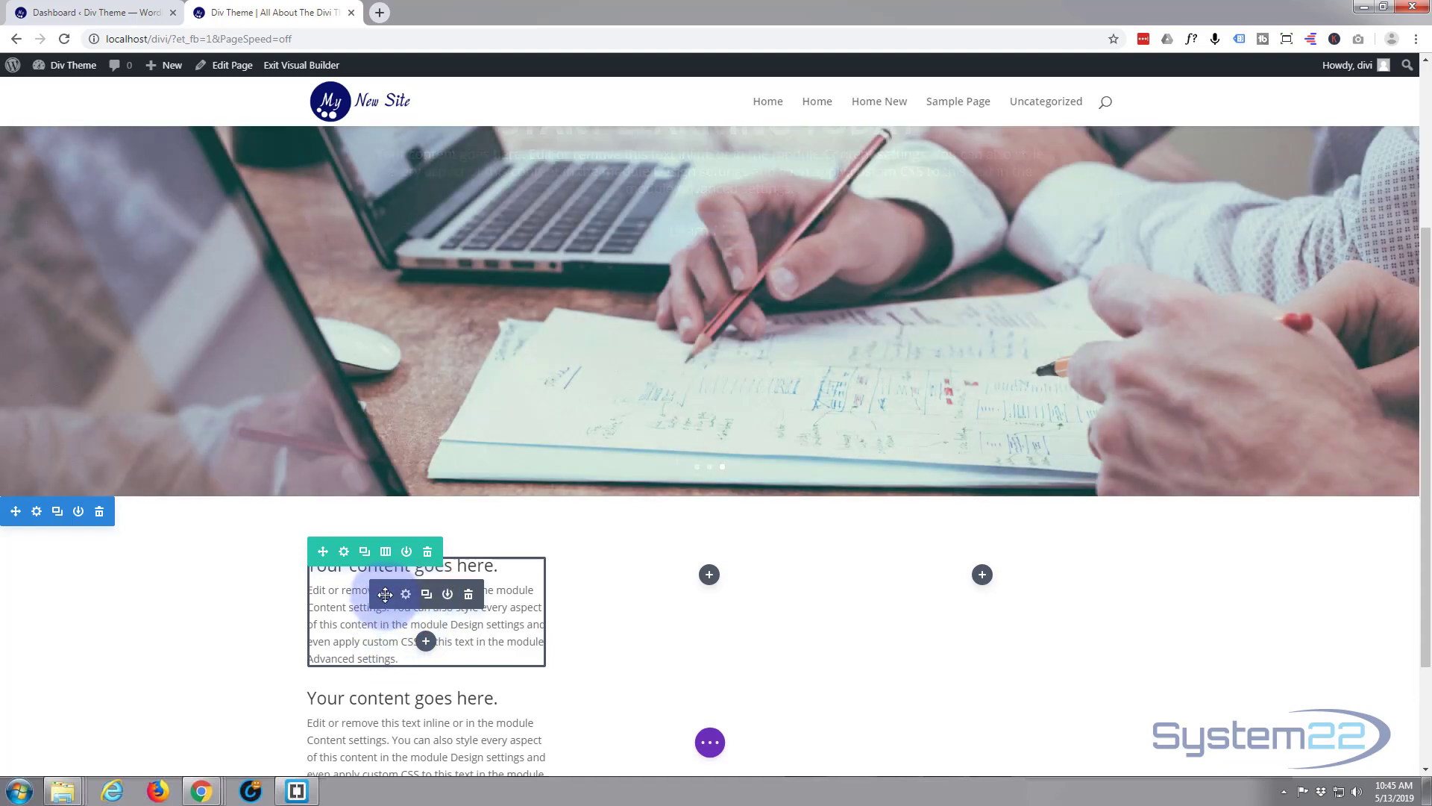
pyautogui.moveTo(451, 597); pyautogui.dragTo(709, 586)
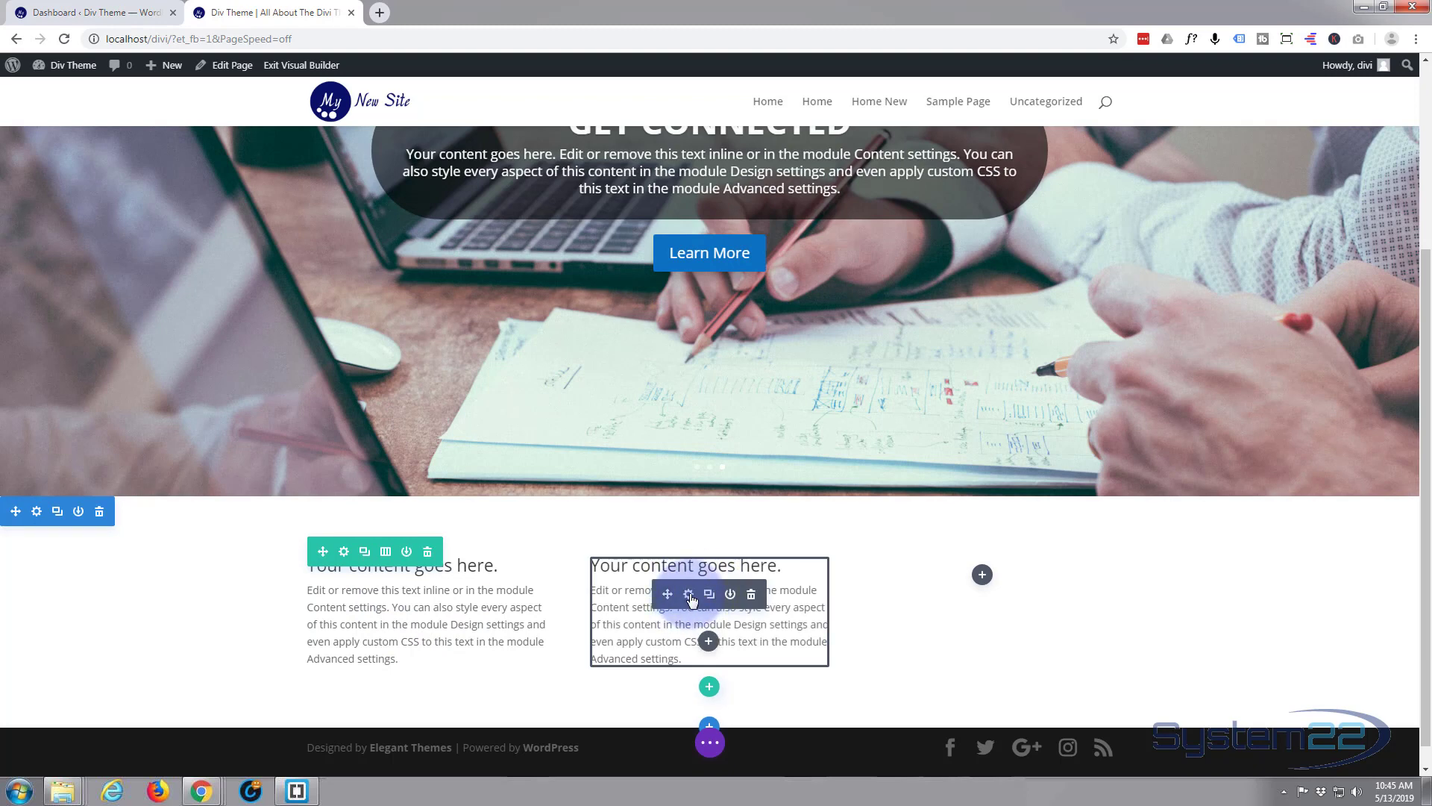
pyautogui.click(709, 595)
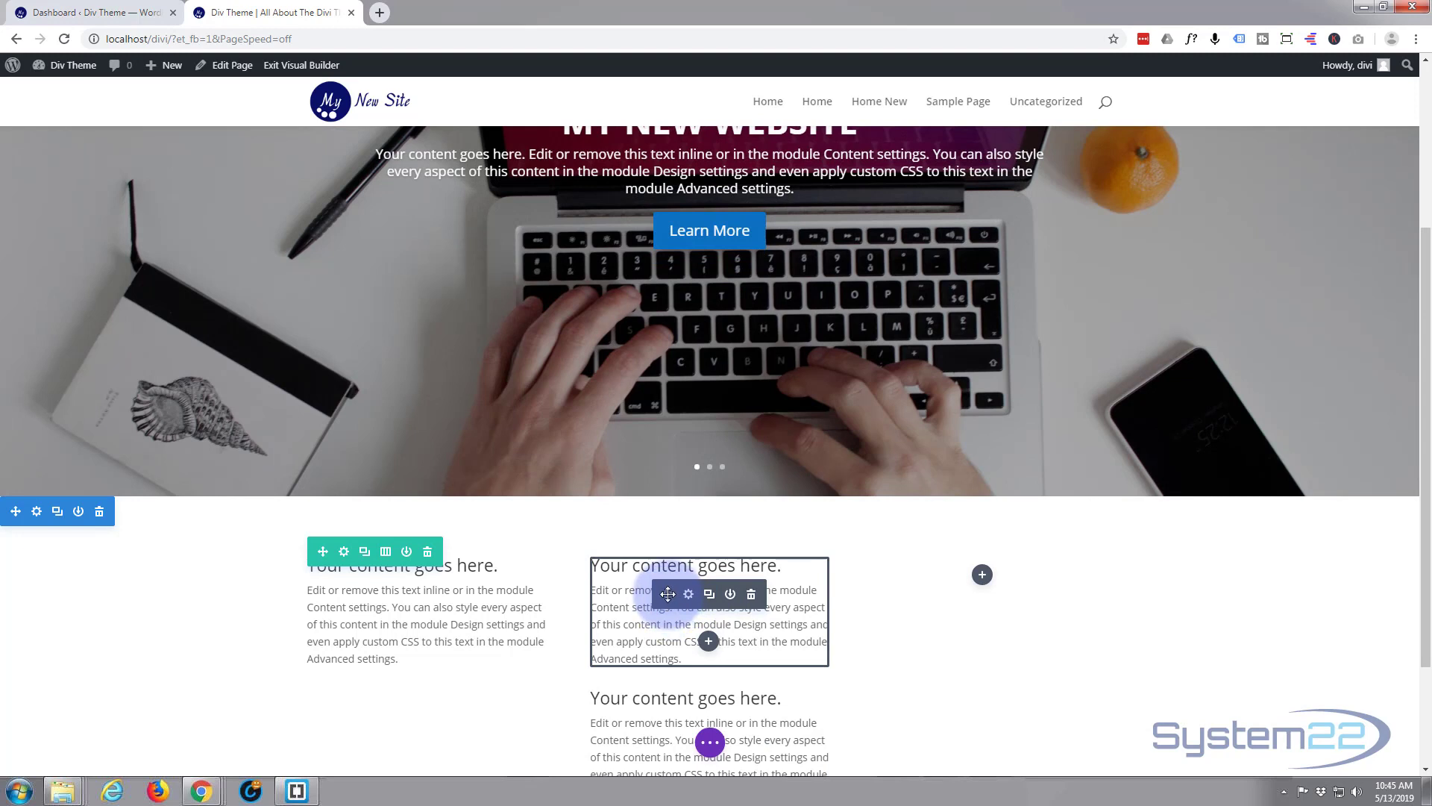
pyautogui.moveTo(667, 594); pyautogui.dragTo(991, 585)
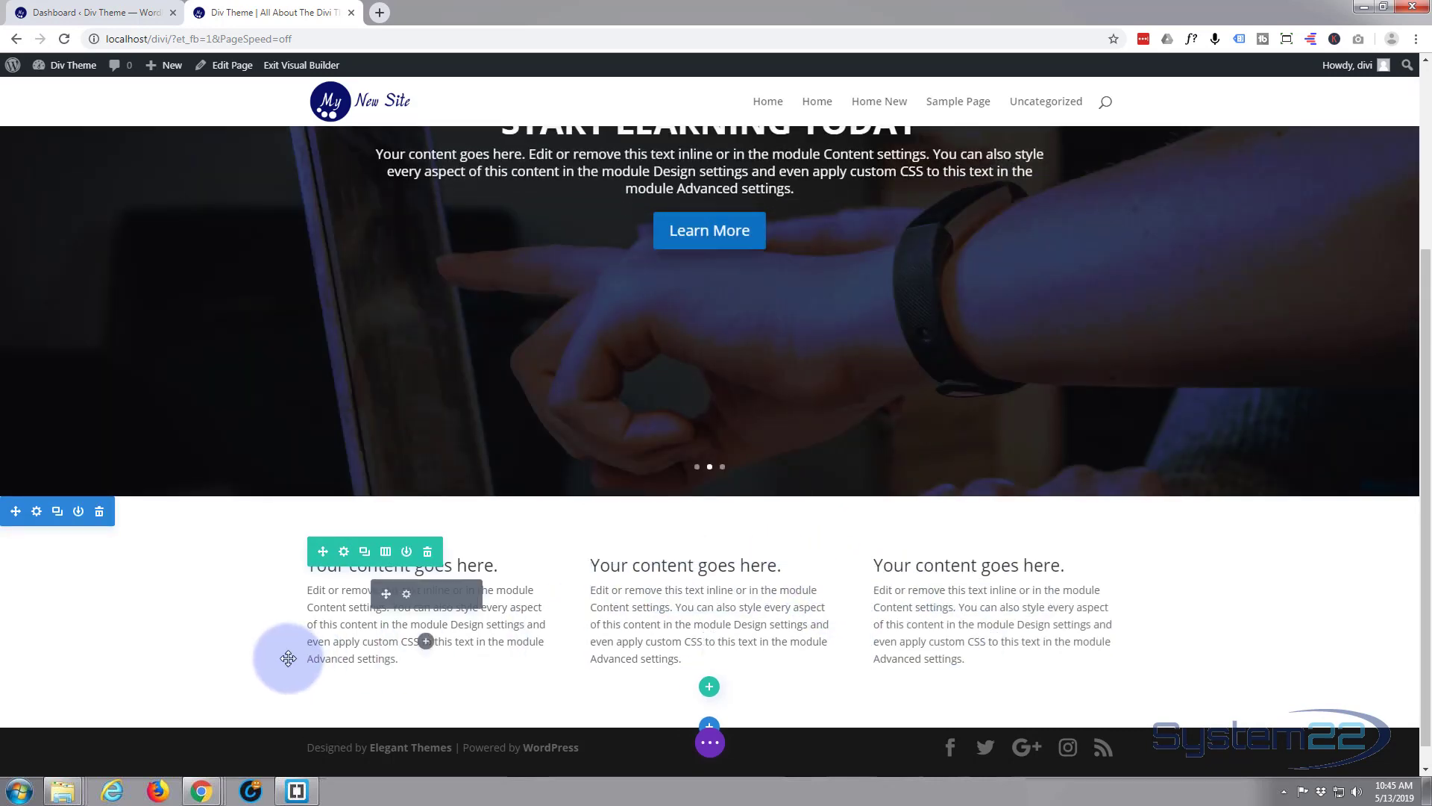
pyautogui.moveTo(167, 621); pyautogui.dragTo(164, 636)
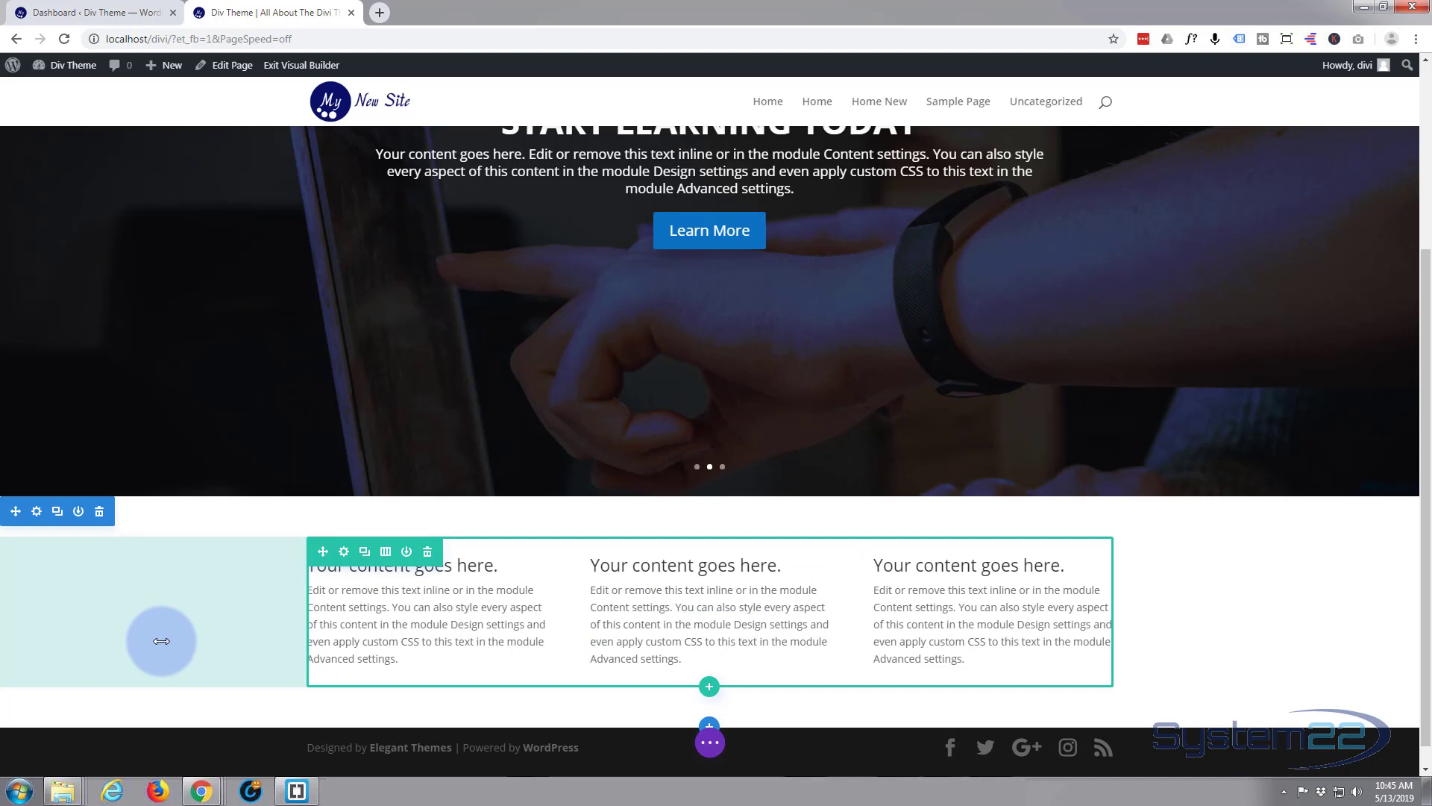
pyautogui.moveTo(162, 640); pyautogui.dragTo(154, 640)
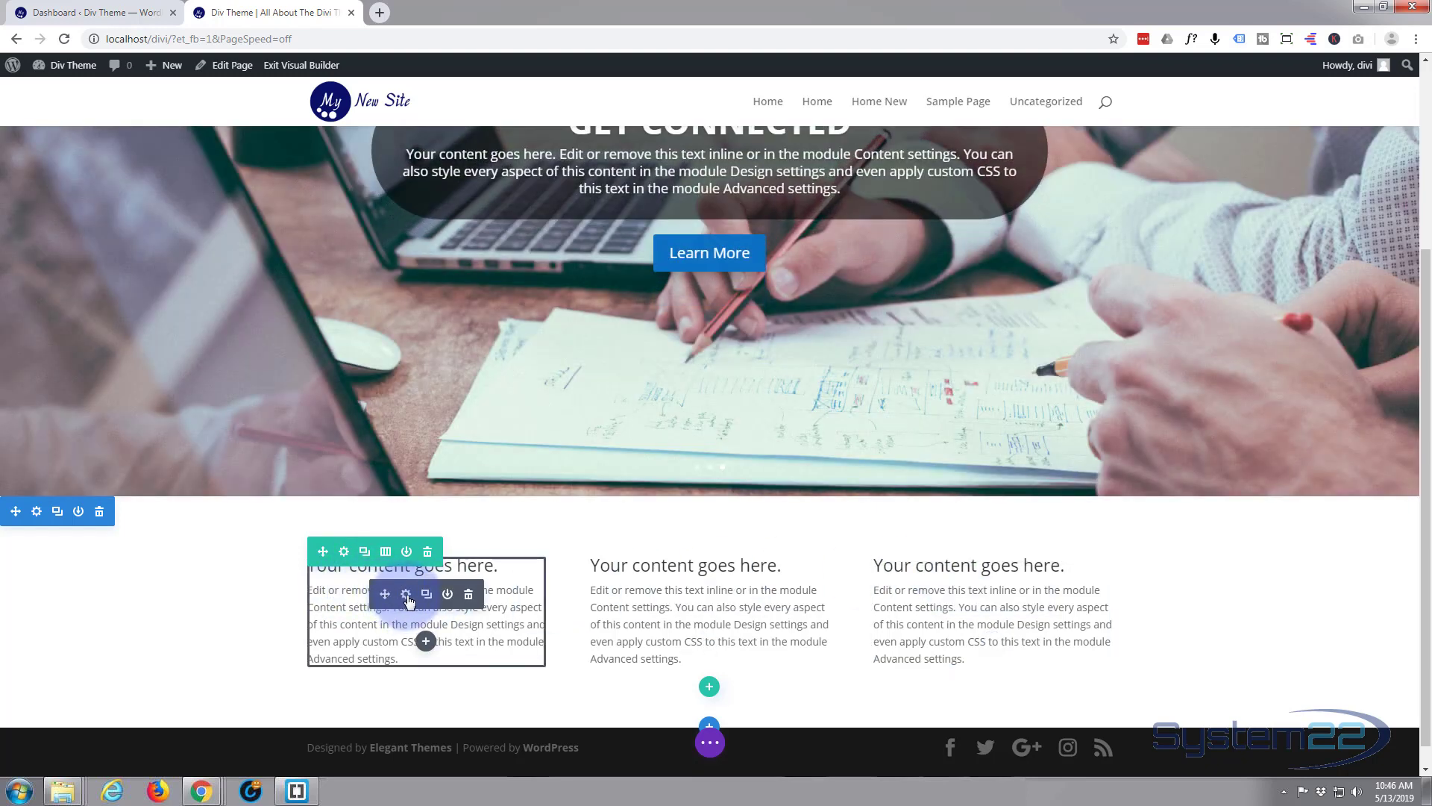
# - Open the first text module's settings and expand its Design > Text options
pyautogui.click(406, 596)
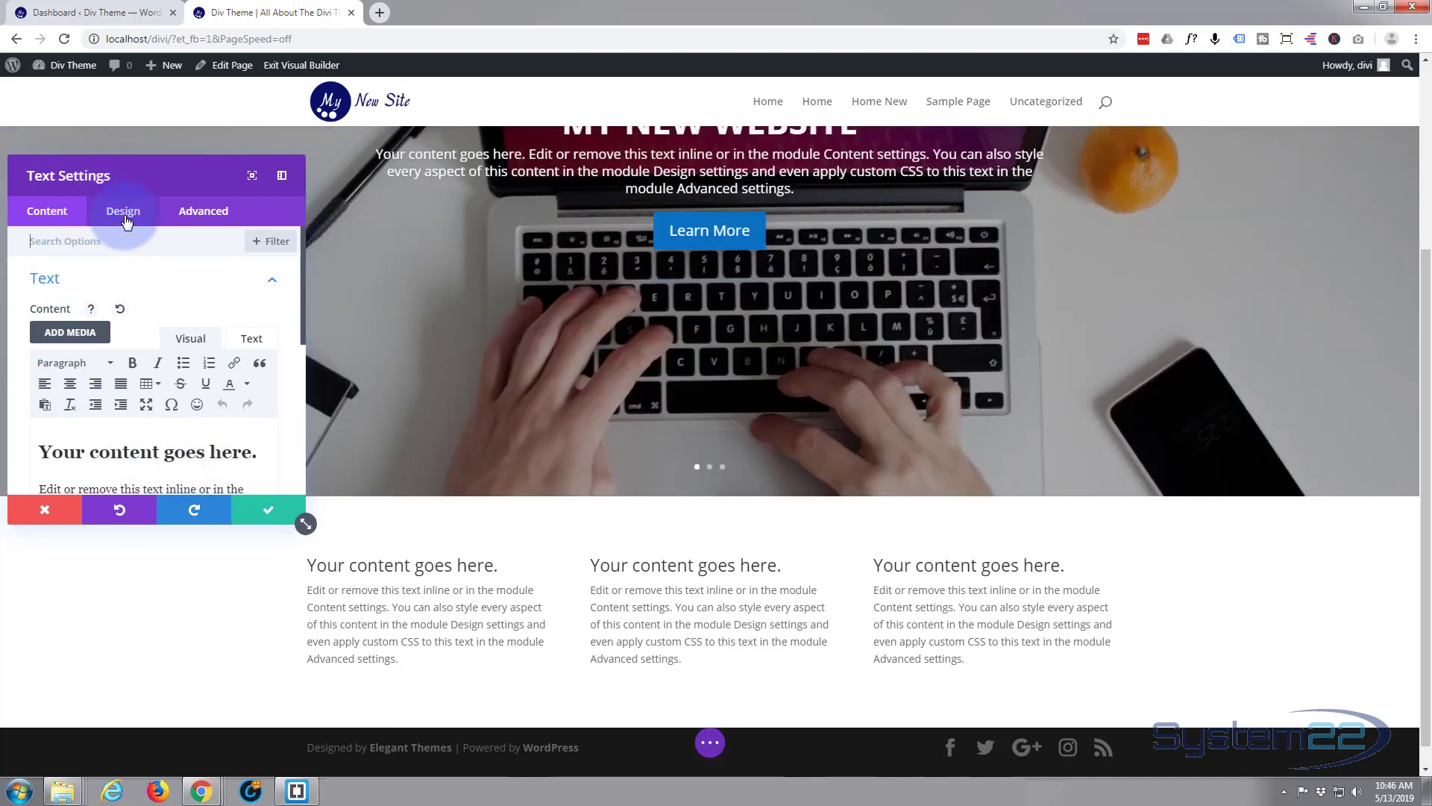
pyautogui.click(124, 216)
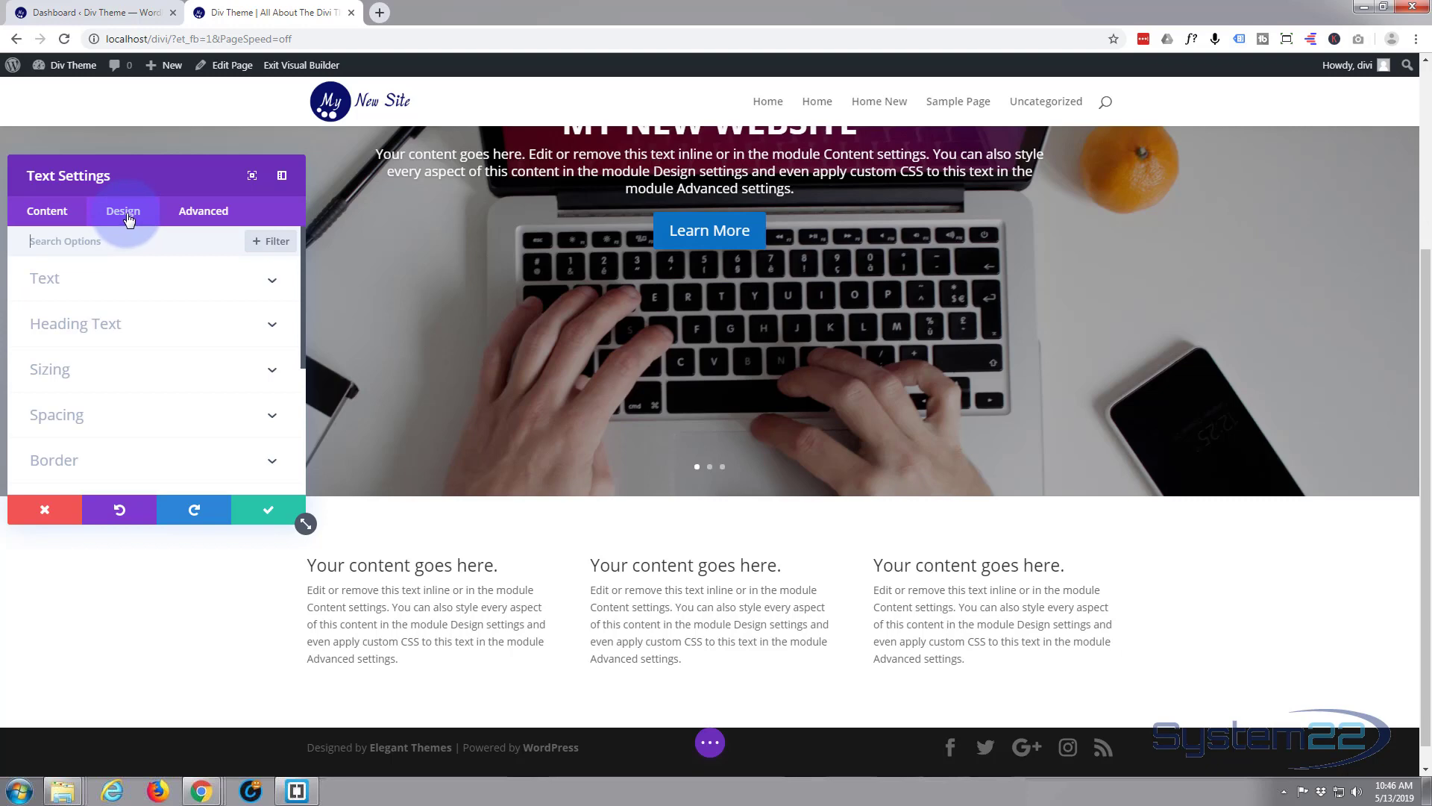
pyautogui.click(66, 213)
pyautogui.click(153, 239)
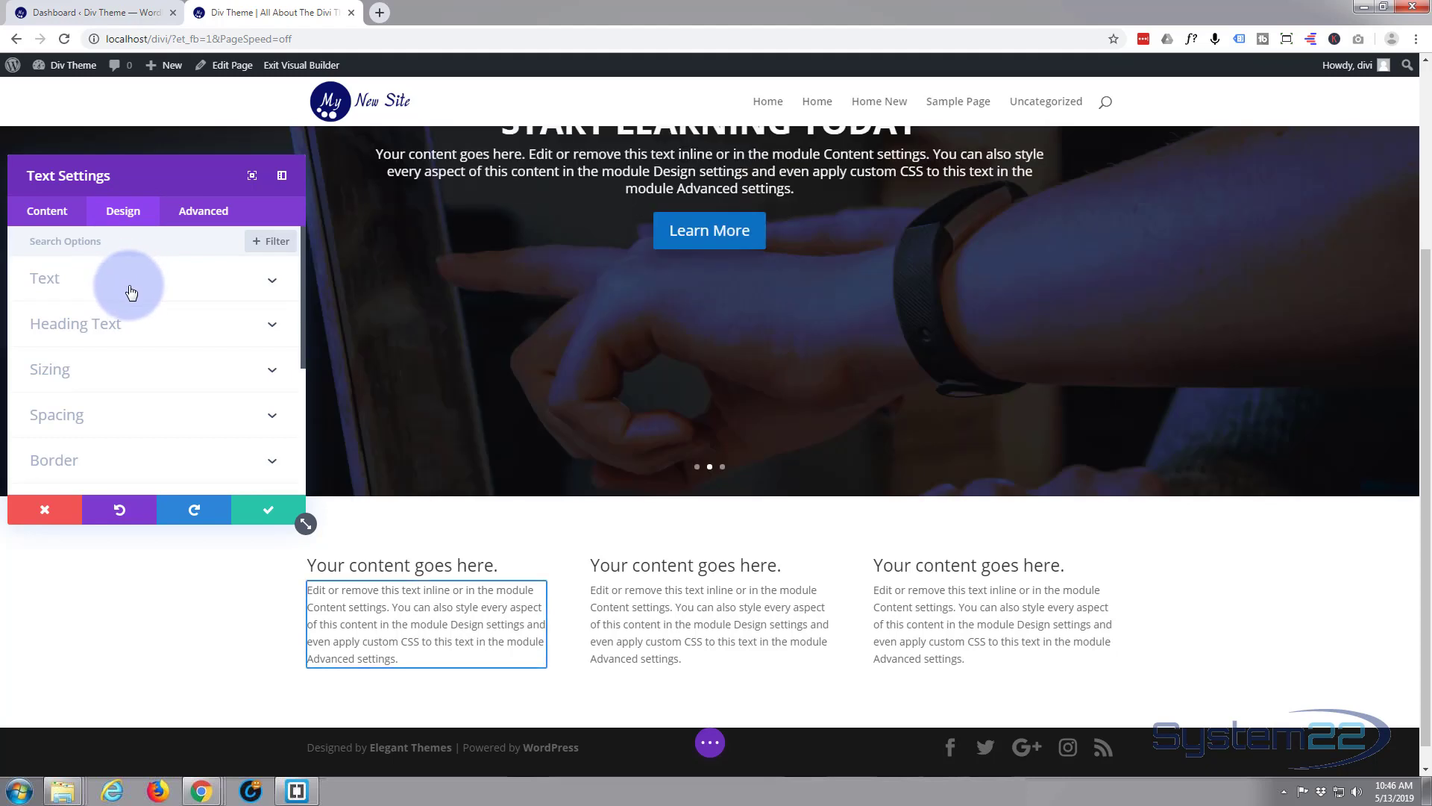
pyautogui.click(130, 291)
pyautogui.scroll(-3, 154, 357)
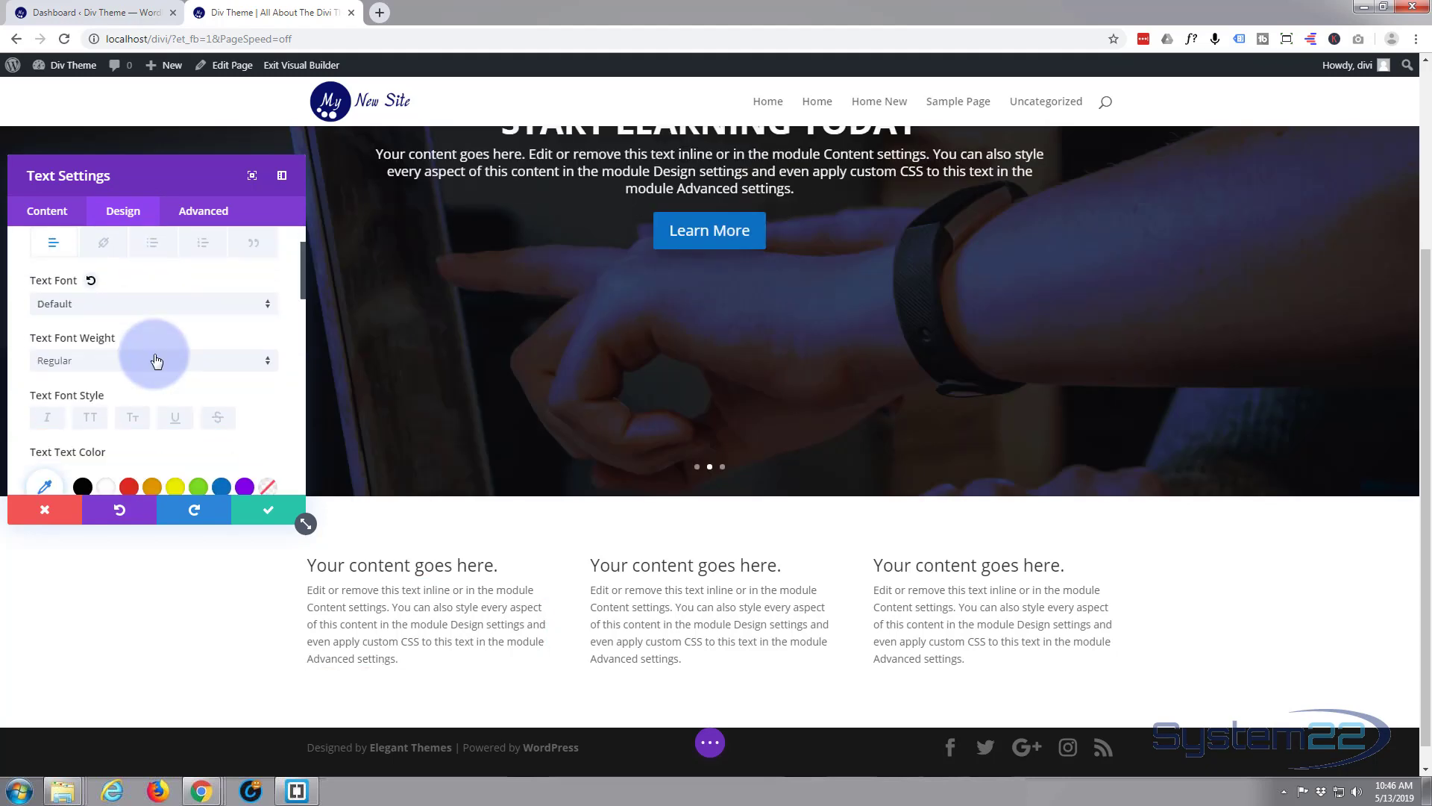
pyautogui.scroll(-3, 154, 351)
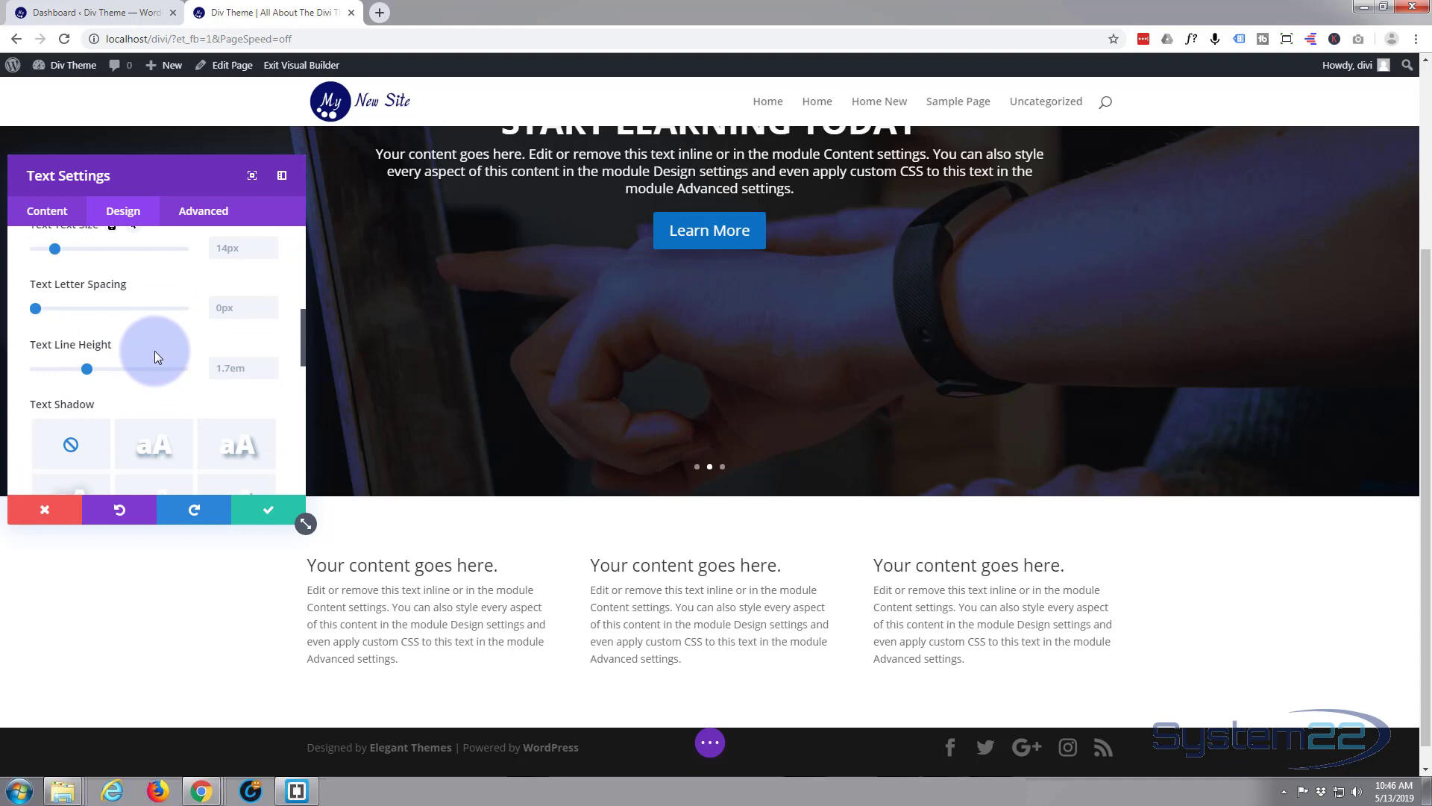
pyautogui.scroll(-3, 156, 347)
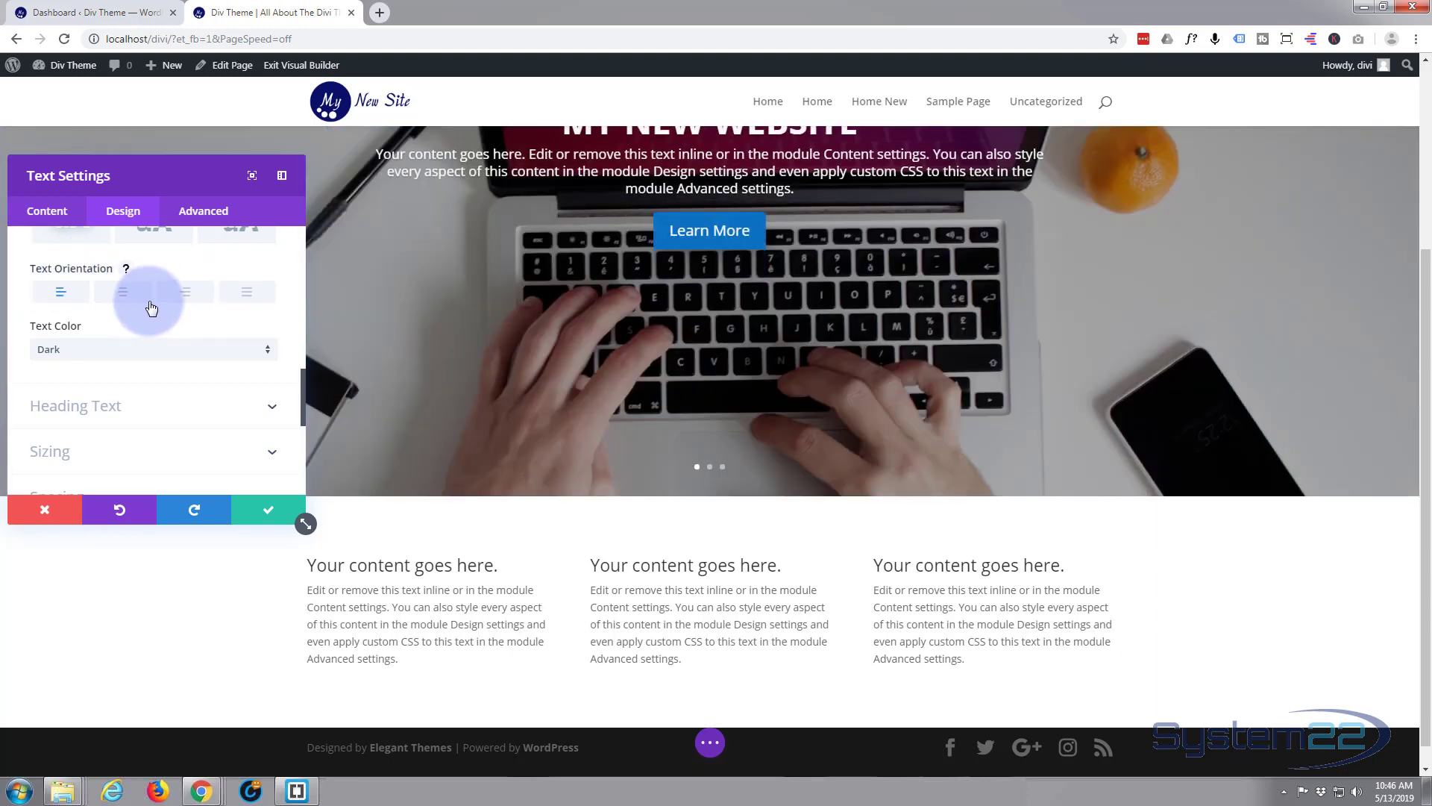
# - Compare the alignment options and set the text orientation to center
pyautogui.click(248, 293)
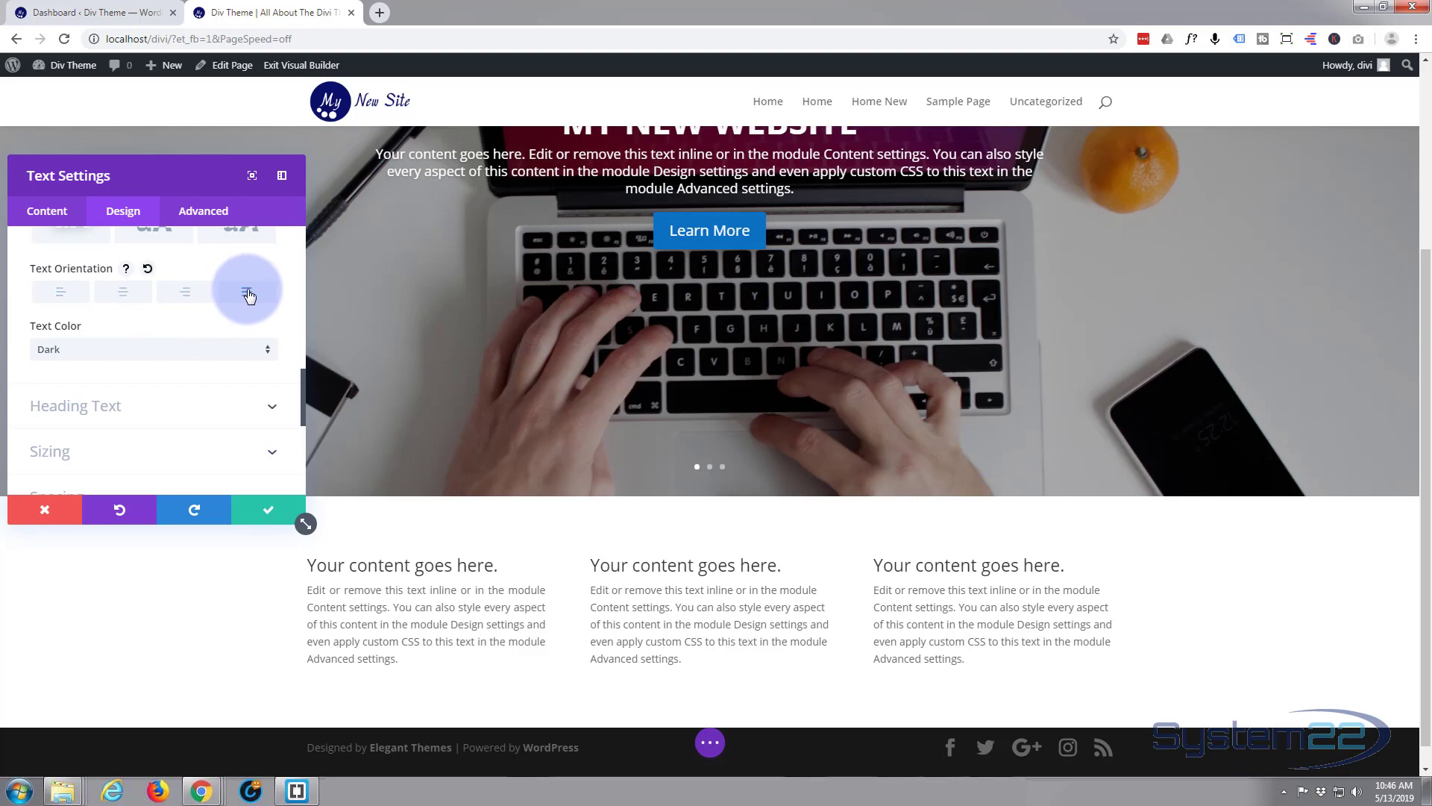
pyautogui.click(190, 297)
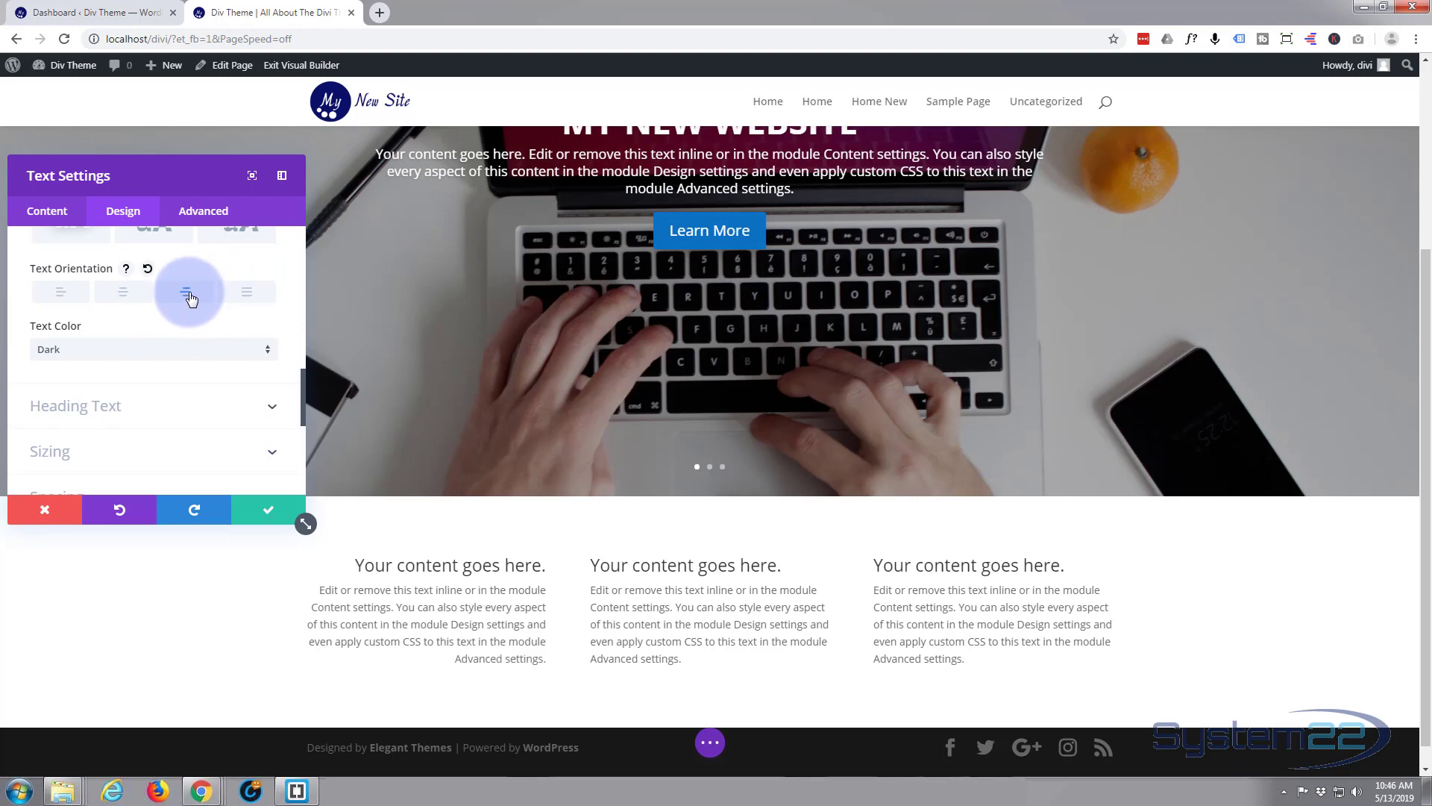
pyautogui.click(128, 295)
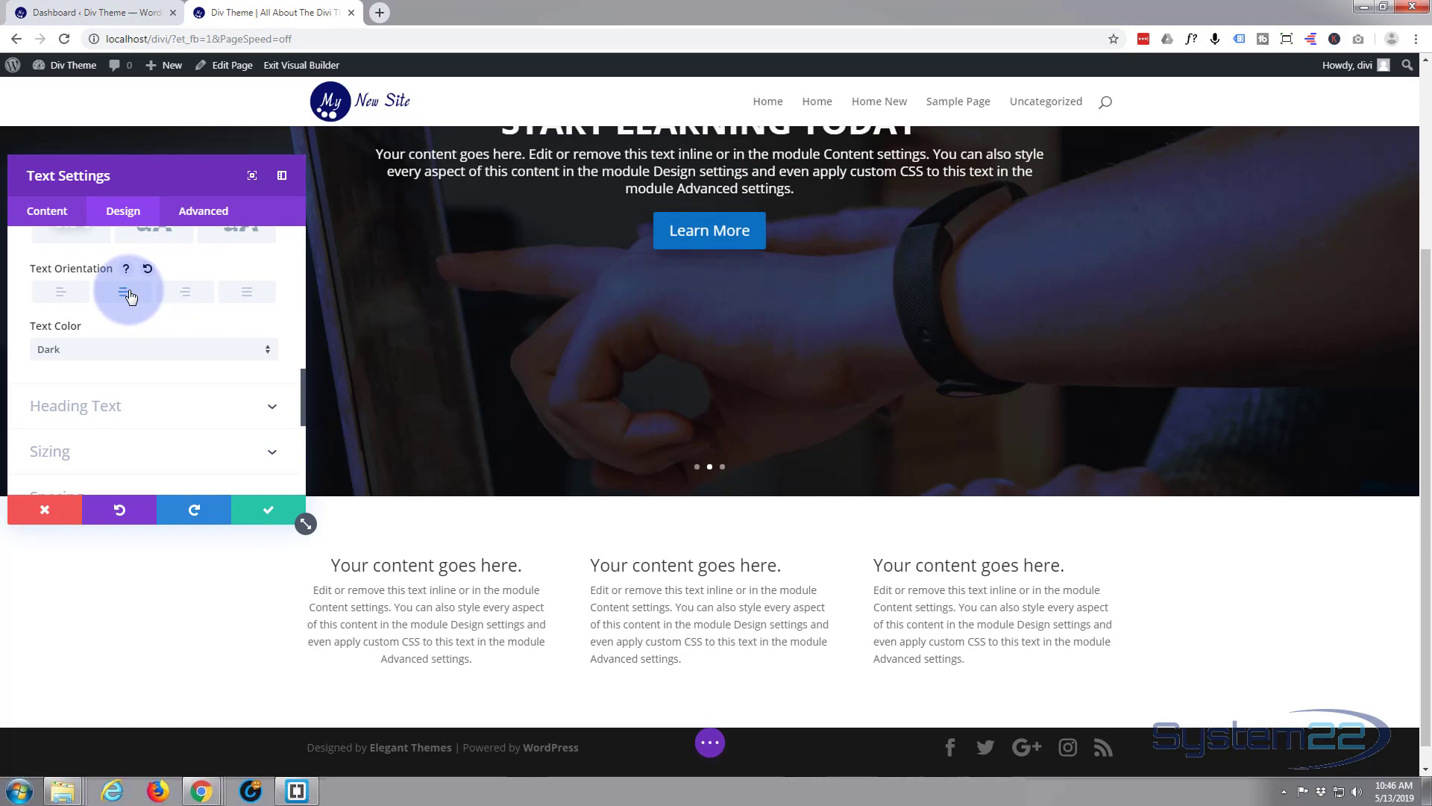
pyautogui.click(59, 292)
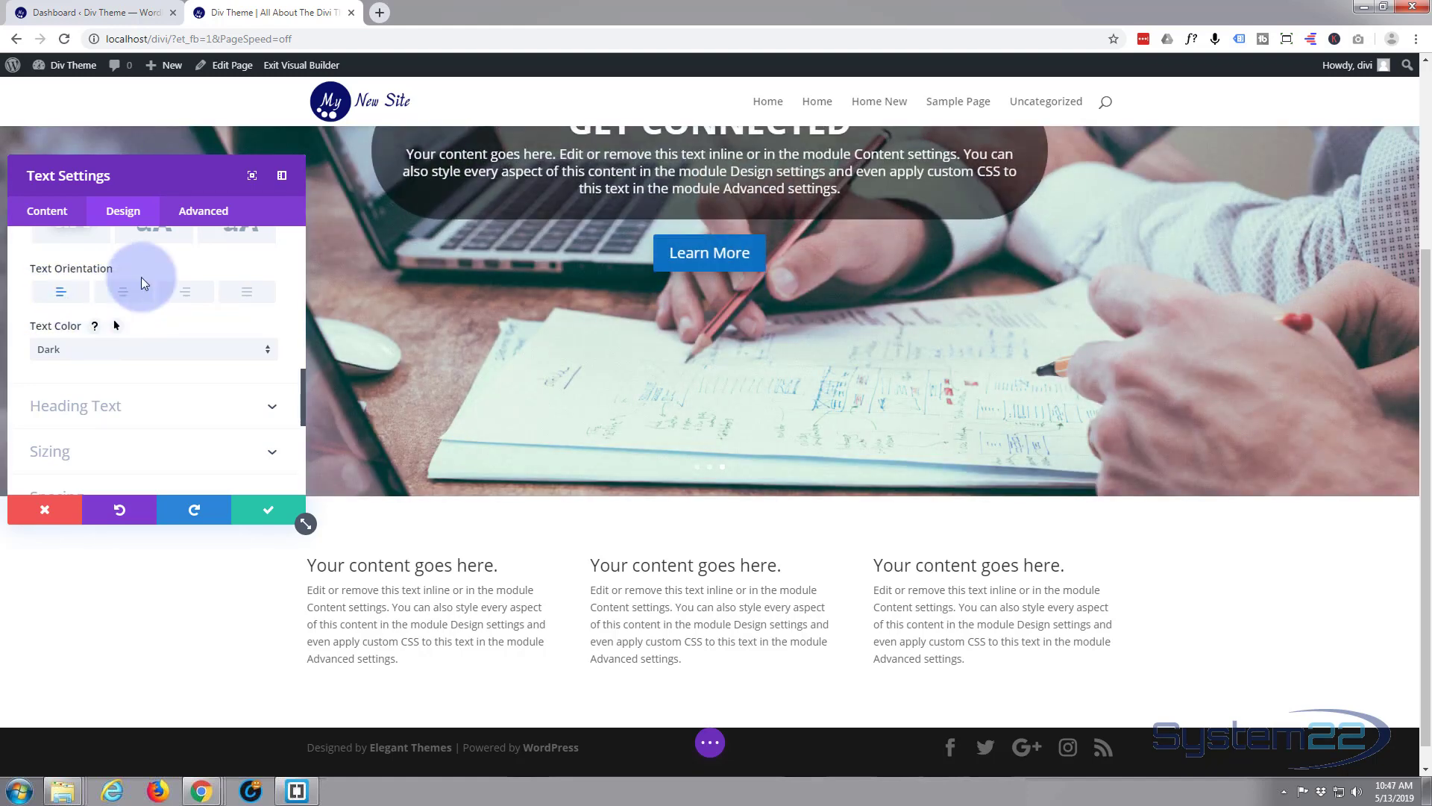
pyautogui.click(124, 293)
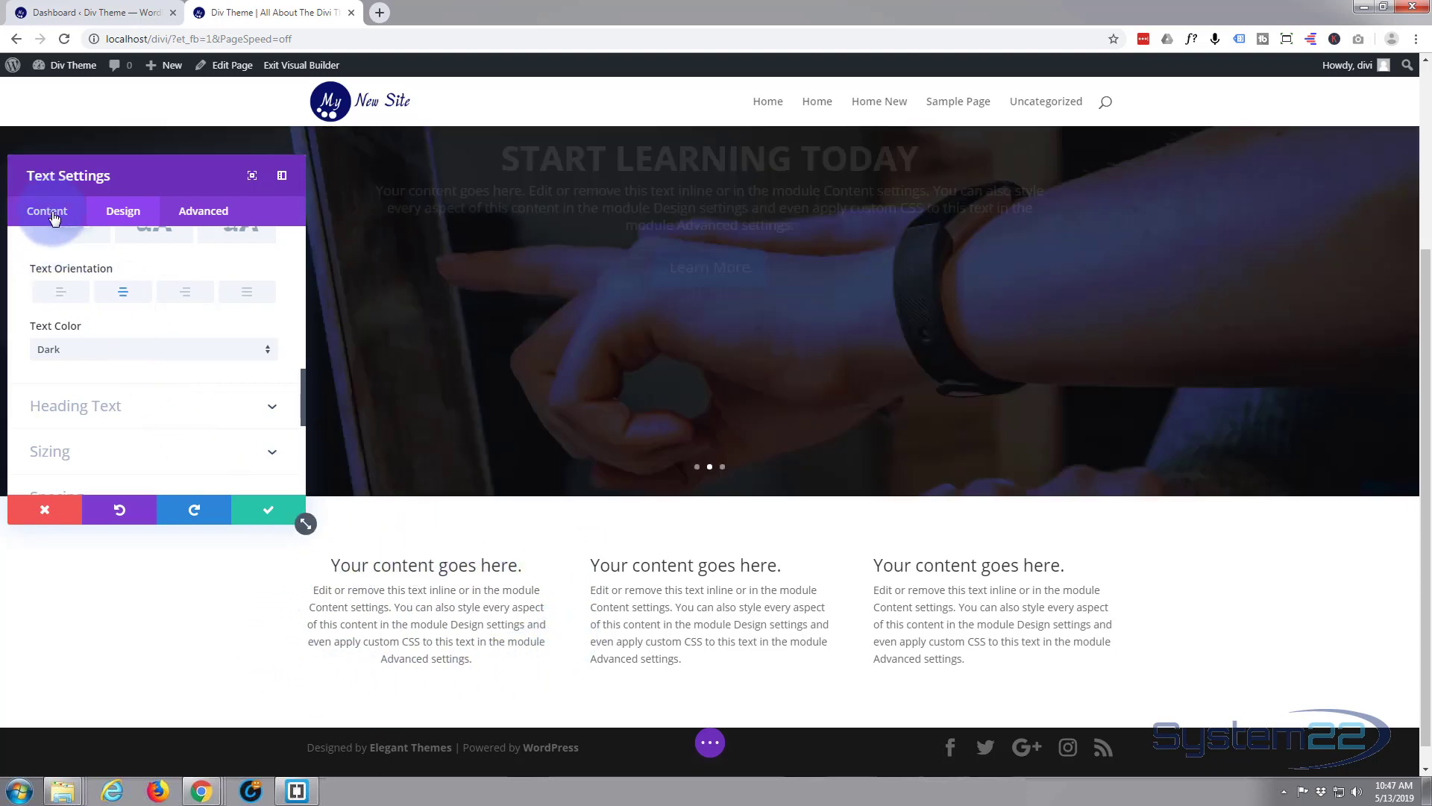
# - Enable a hover background on the first module and set its hover colour to blue #0c71c3
pyautogui.click(49, 213)
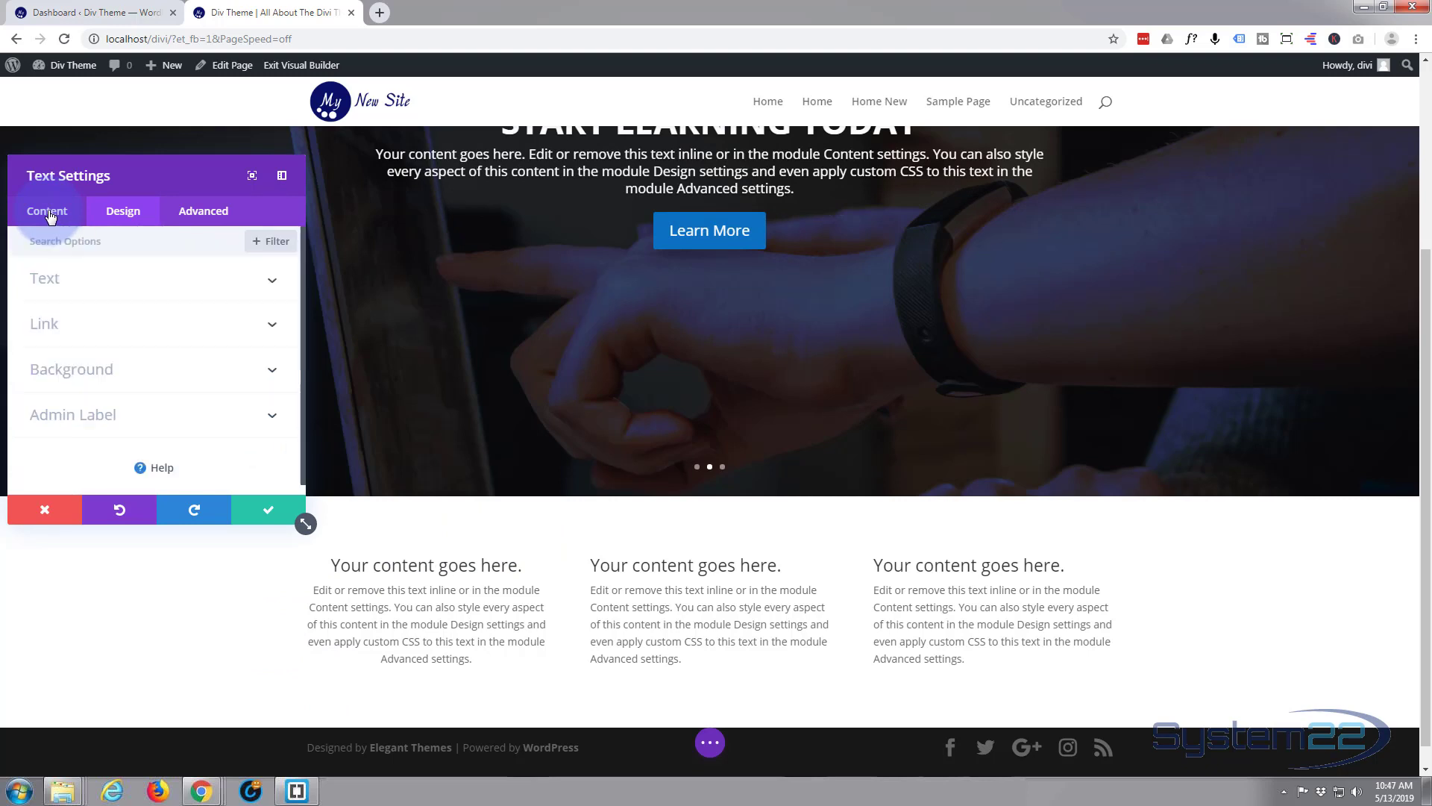
pyautogui.click(109, 374)
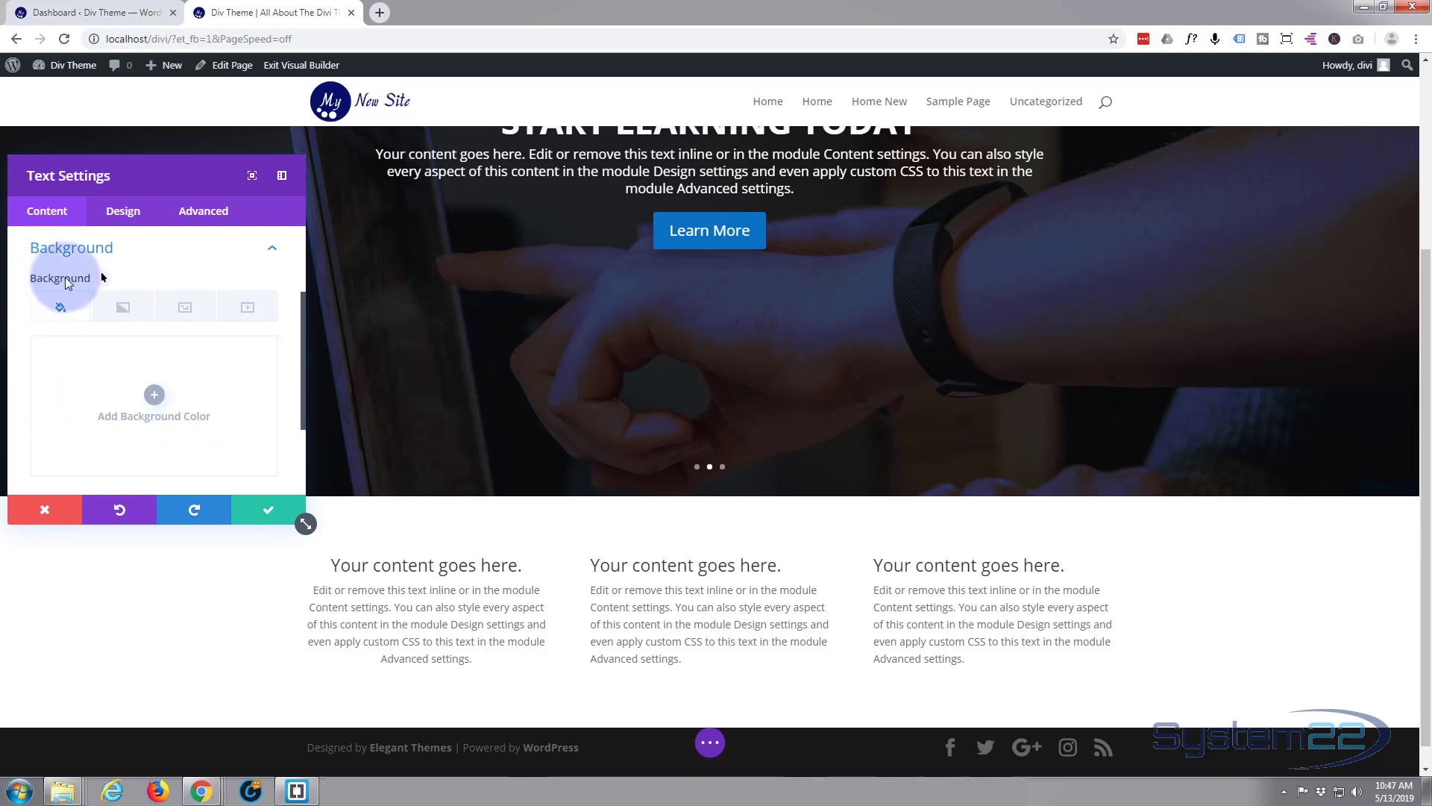
pyautogui.click(104, 279)
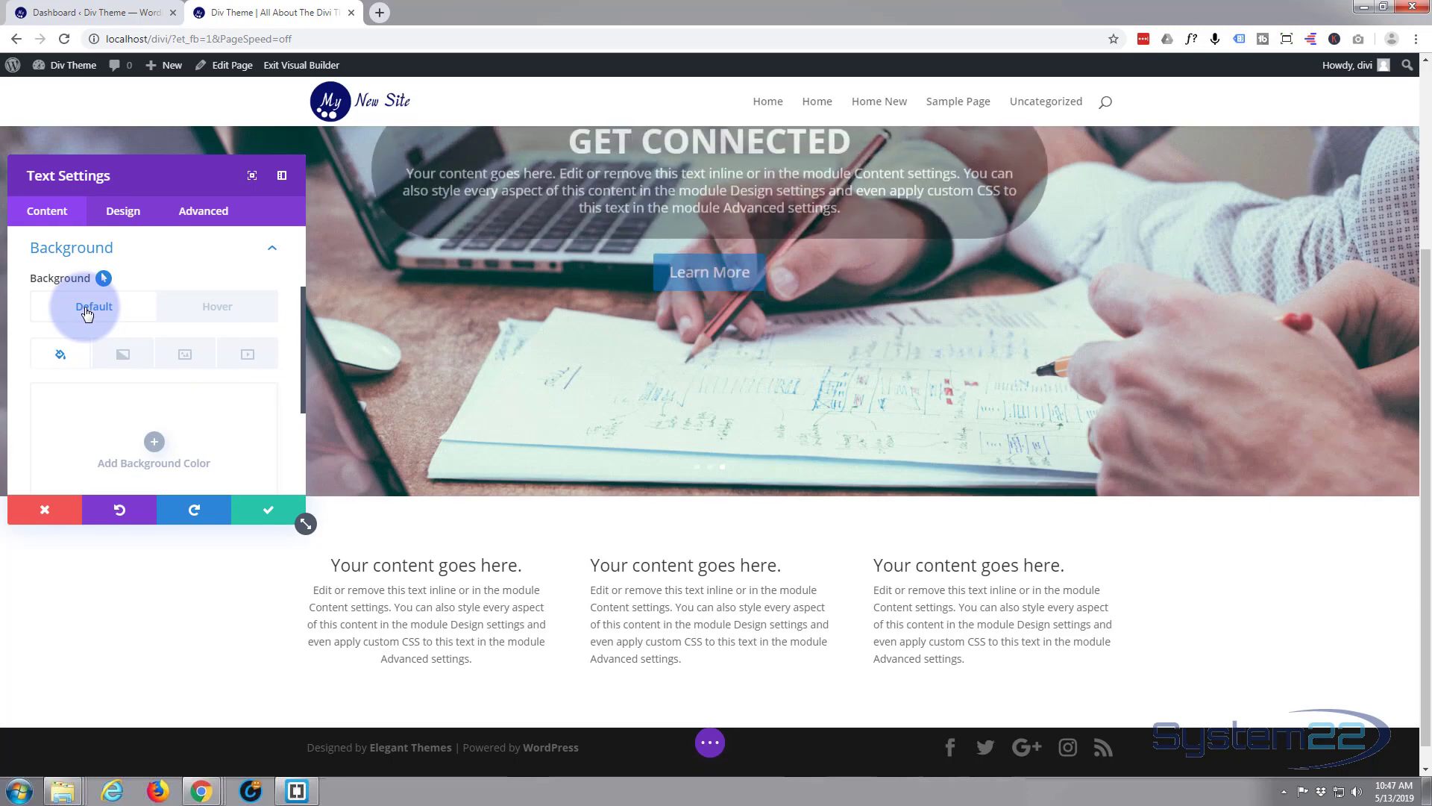
pyautogui.click(216, 309)
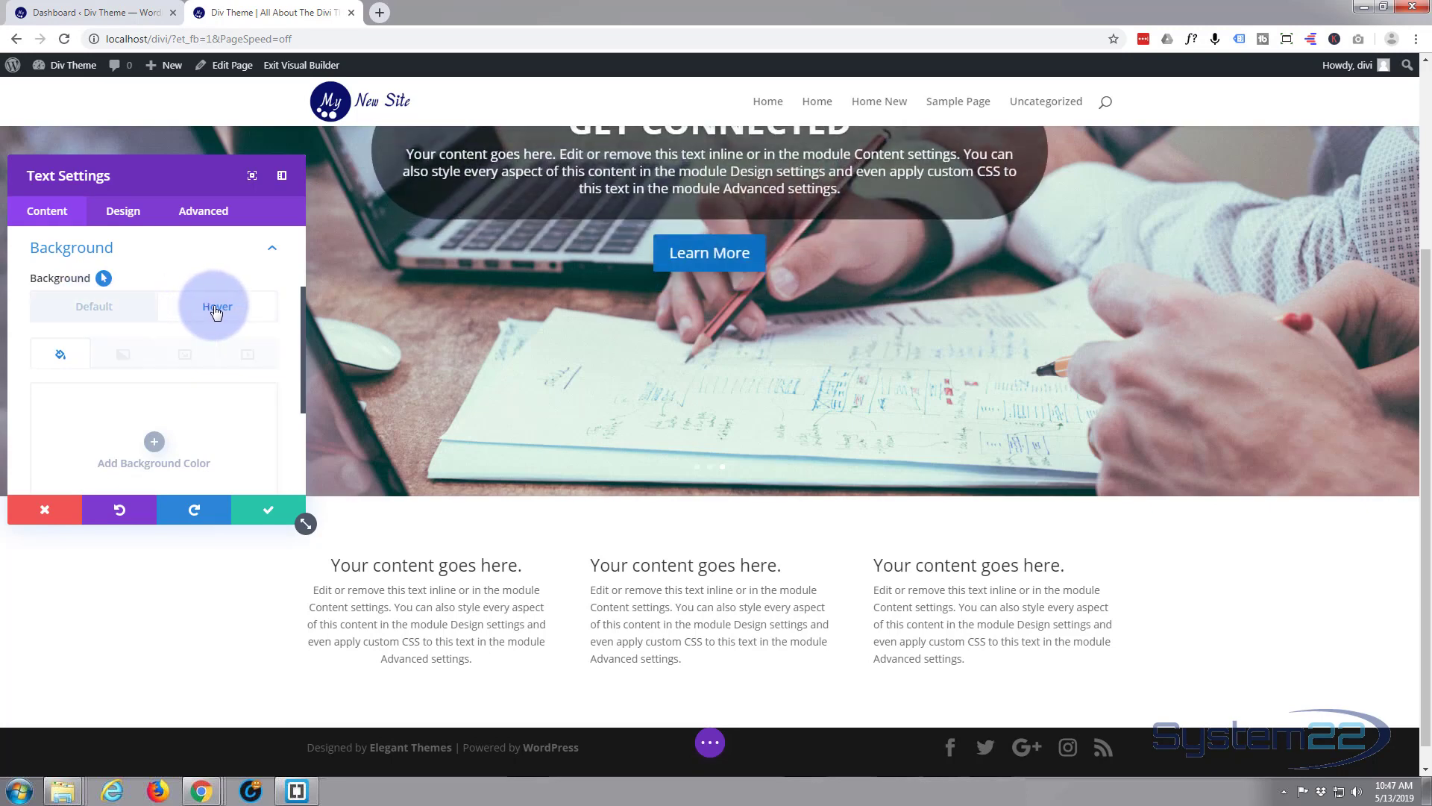
pyautogui.click(98, 308)
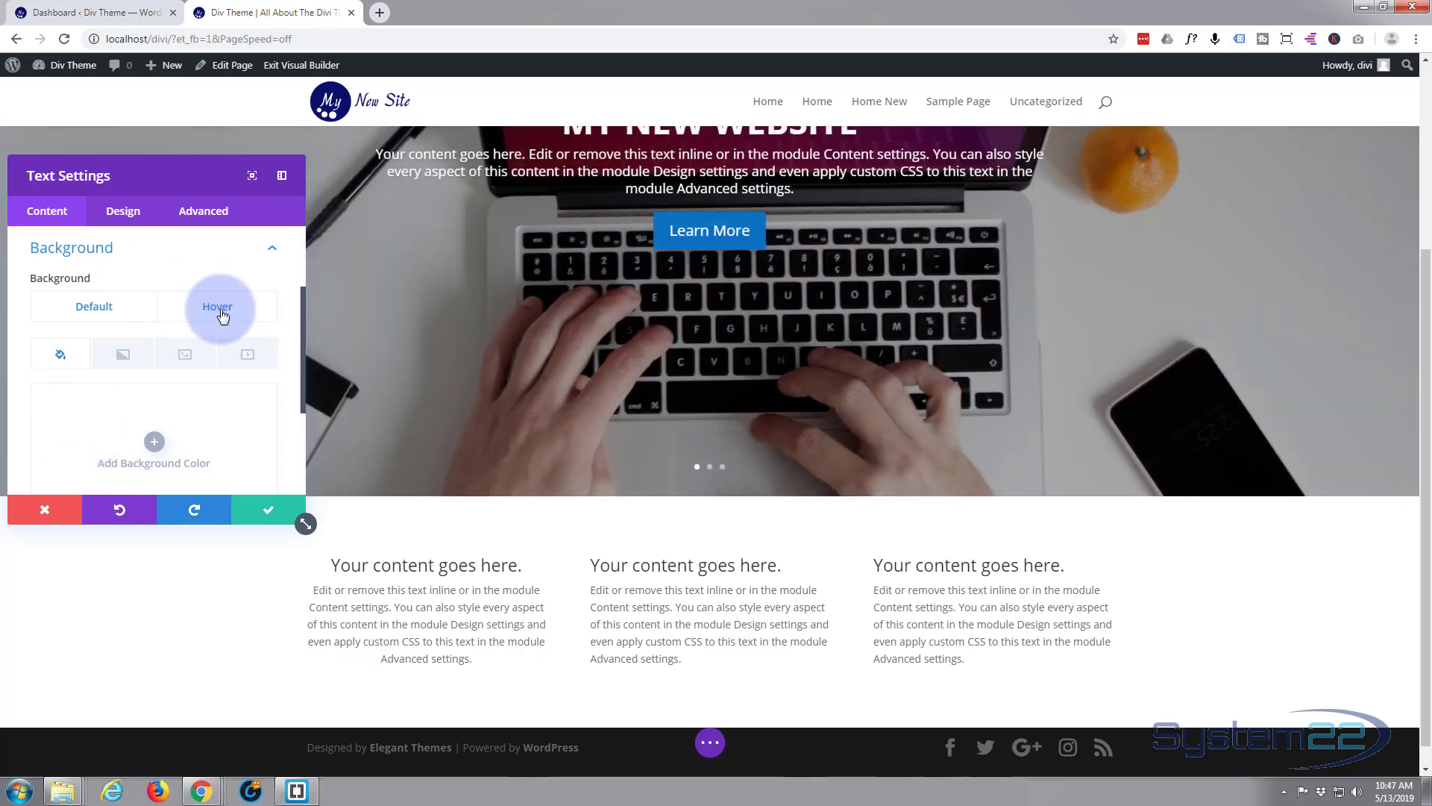
pyautogui.click(222, 316)
pyautogui.scroll(-1, 203, 403)
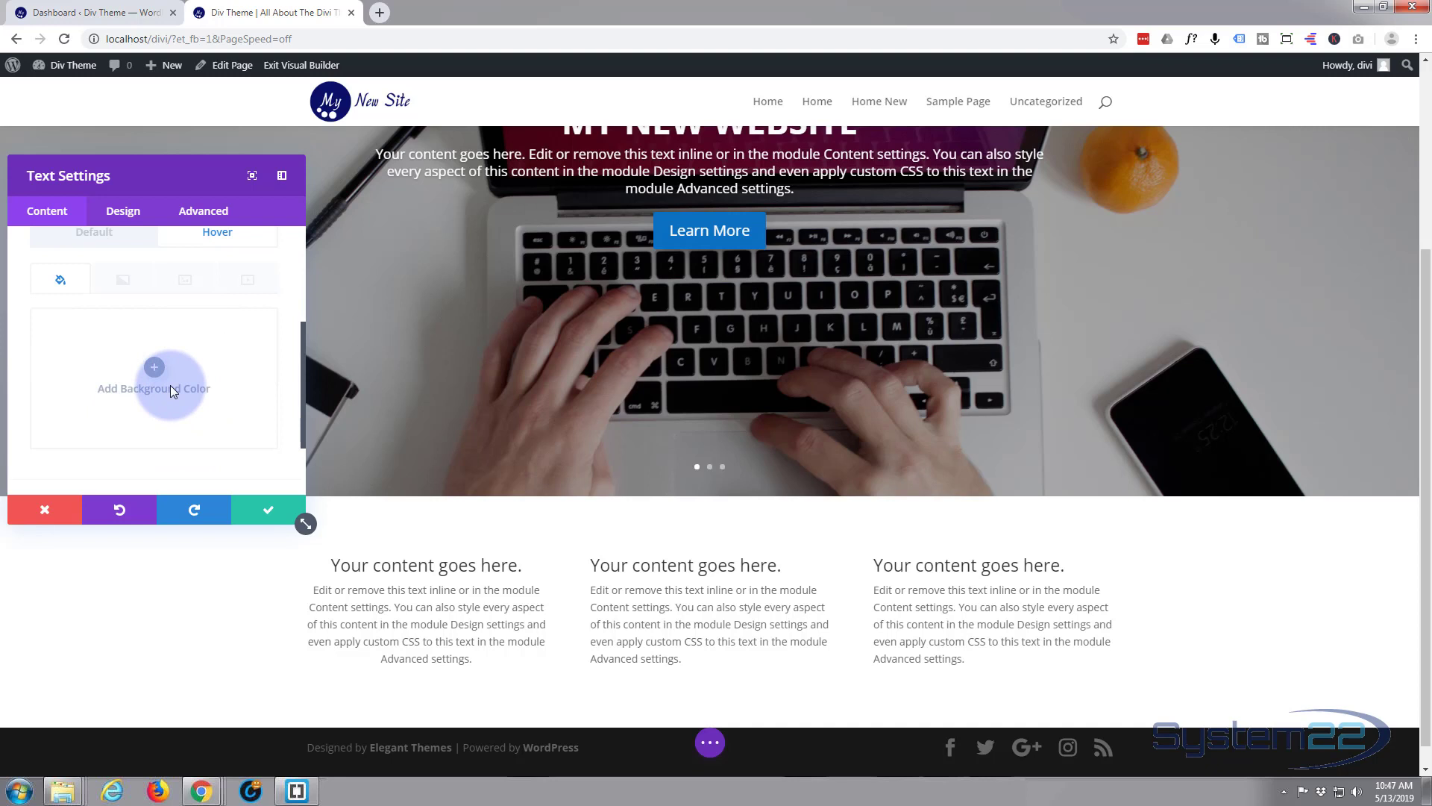
pyautogui.click(167, 392)
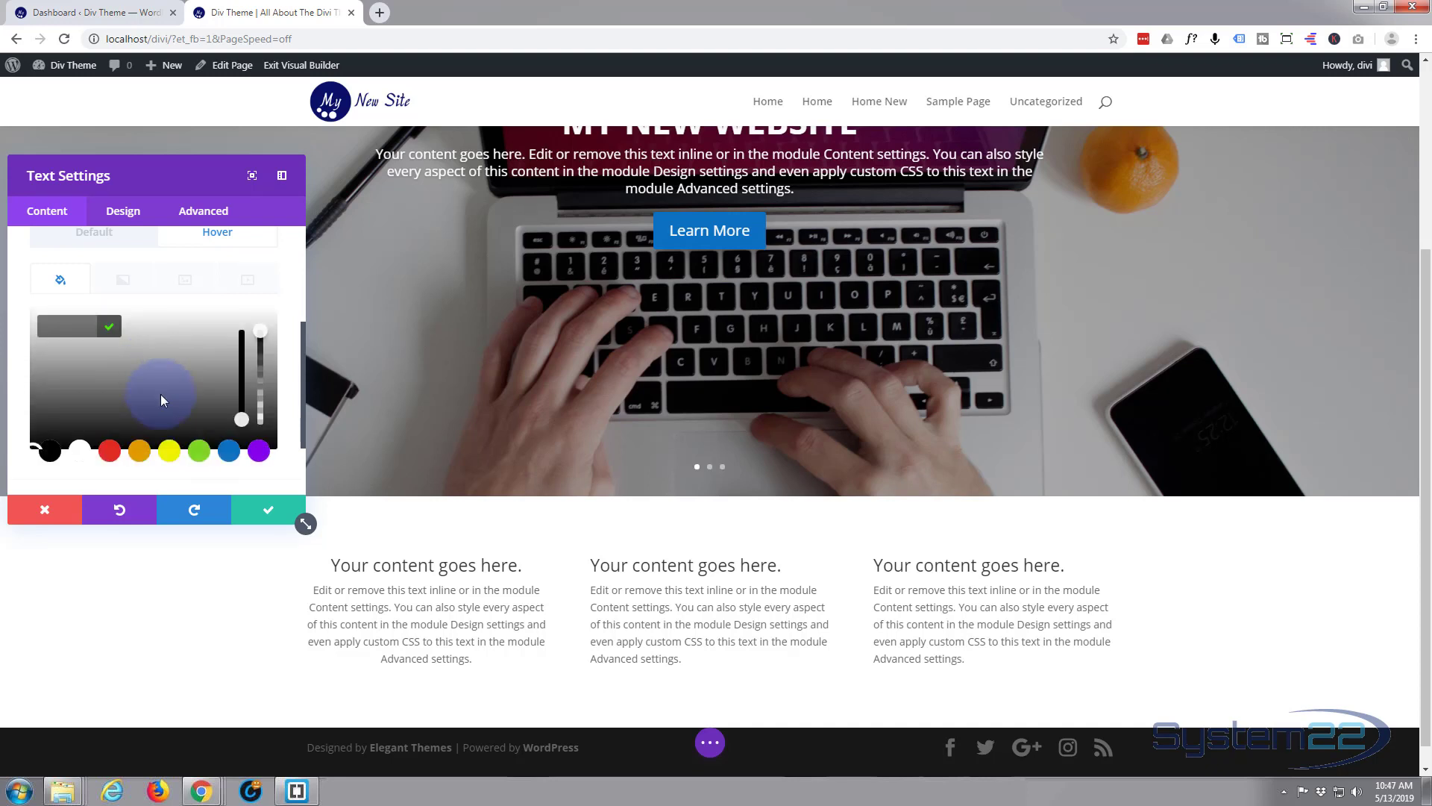
pyautogui.click(229, 451)
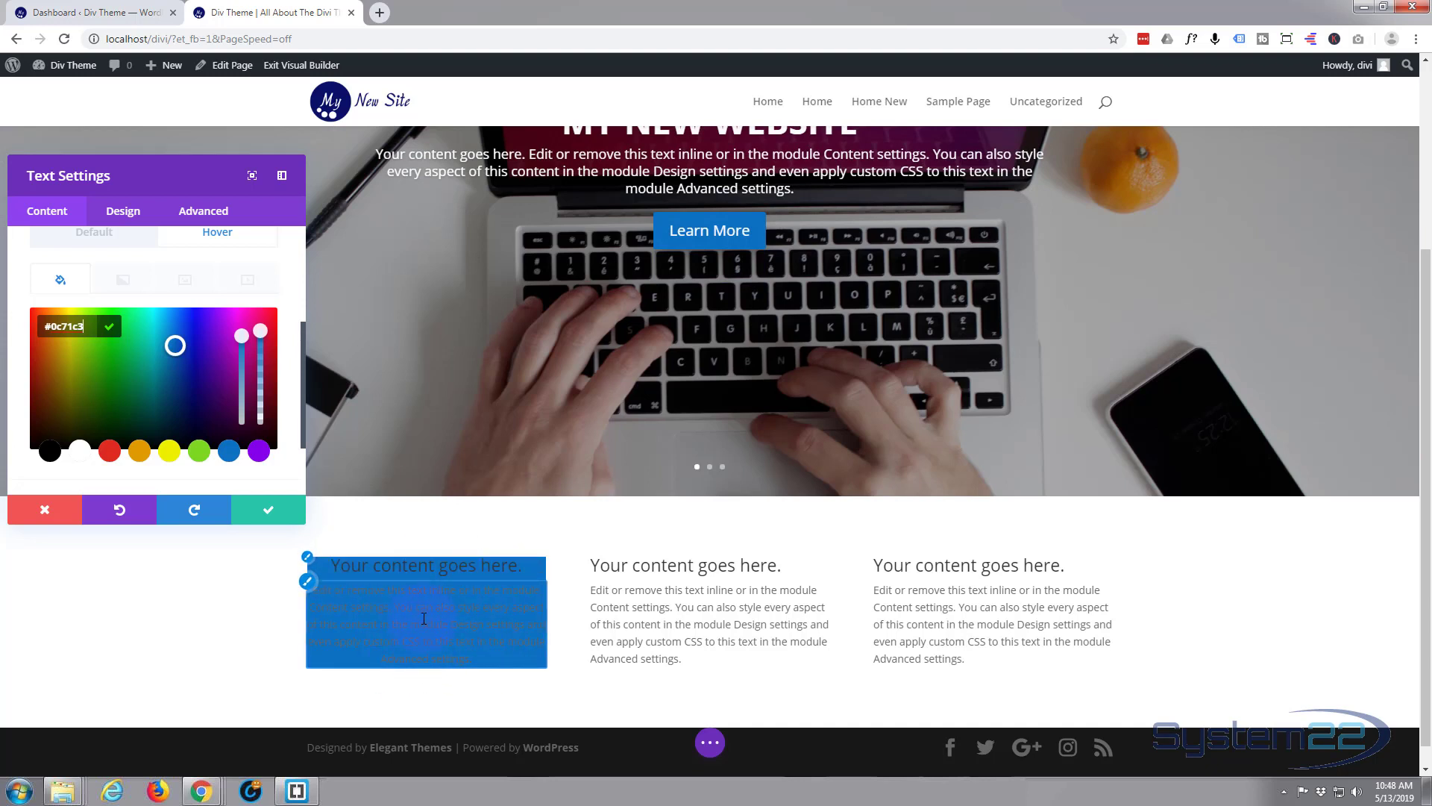
# - Set the first module's body text colour to white #ffffff on hover
pyautogui.click(123, 213)
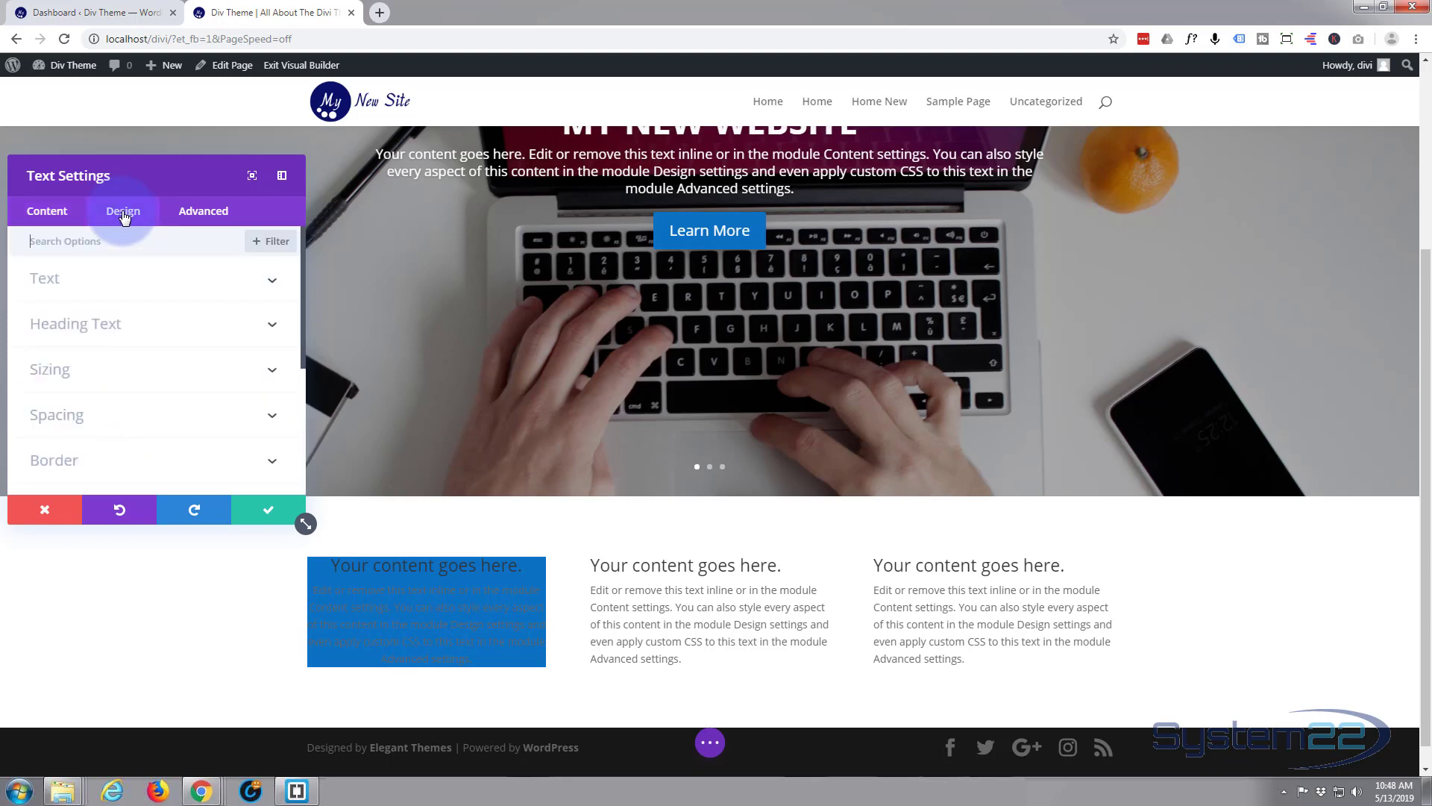
pyautogui.click(209, 289)
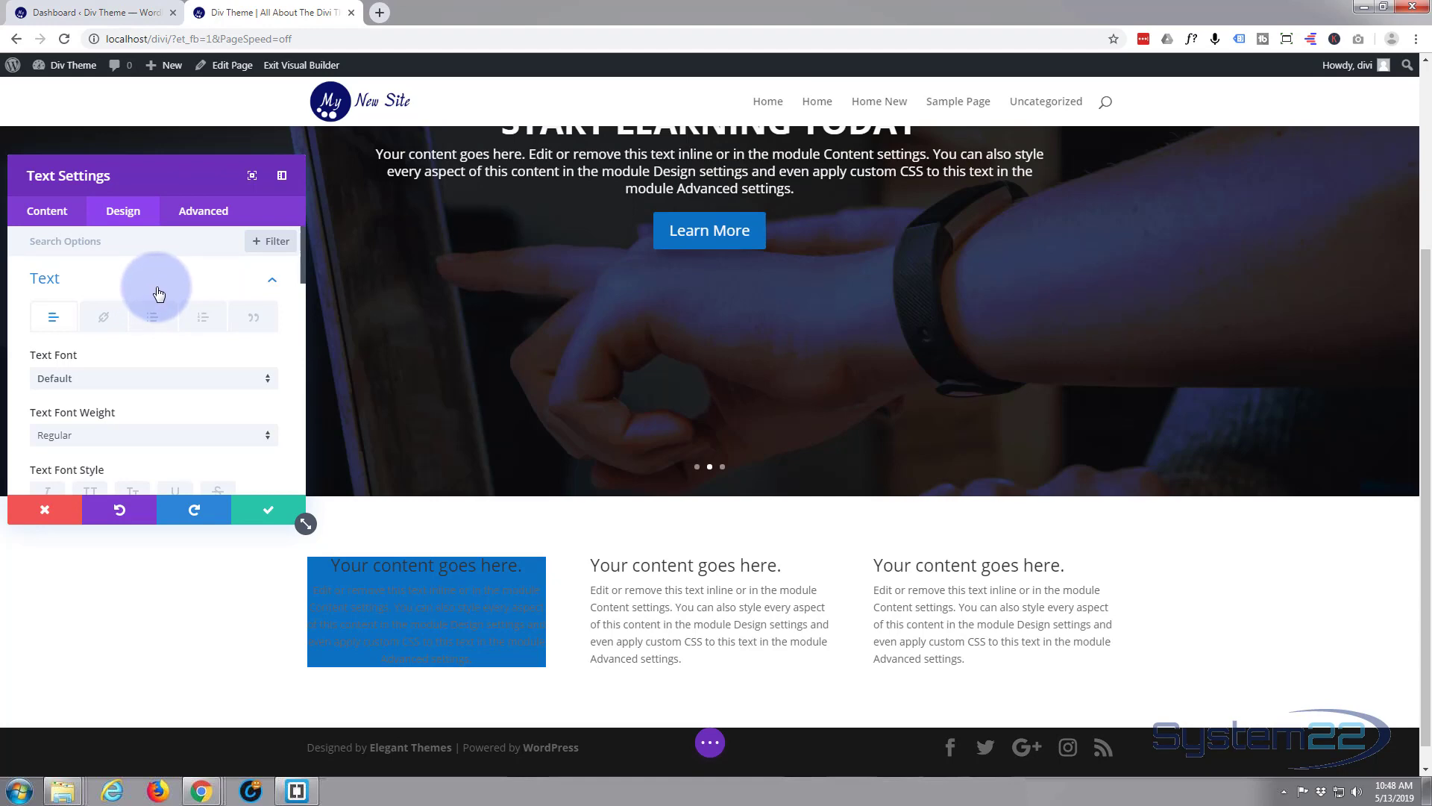
pyautogui.scroll(-1, 158, 293)
pyautogui.scroll(-3, 158, 288)
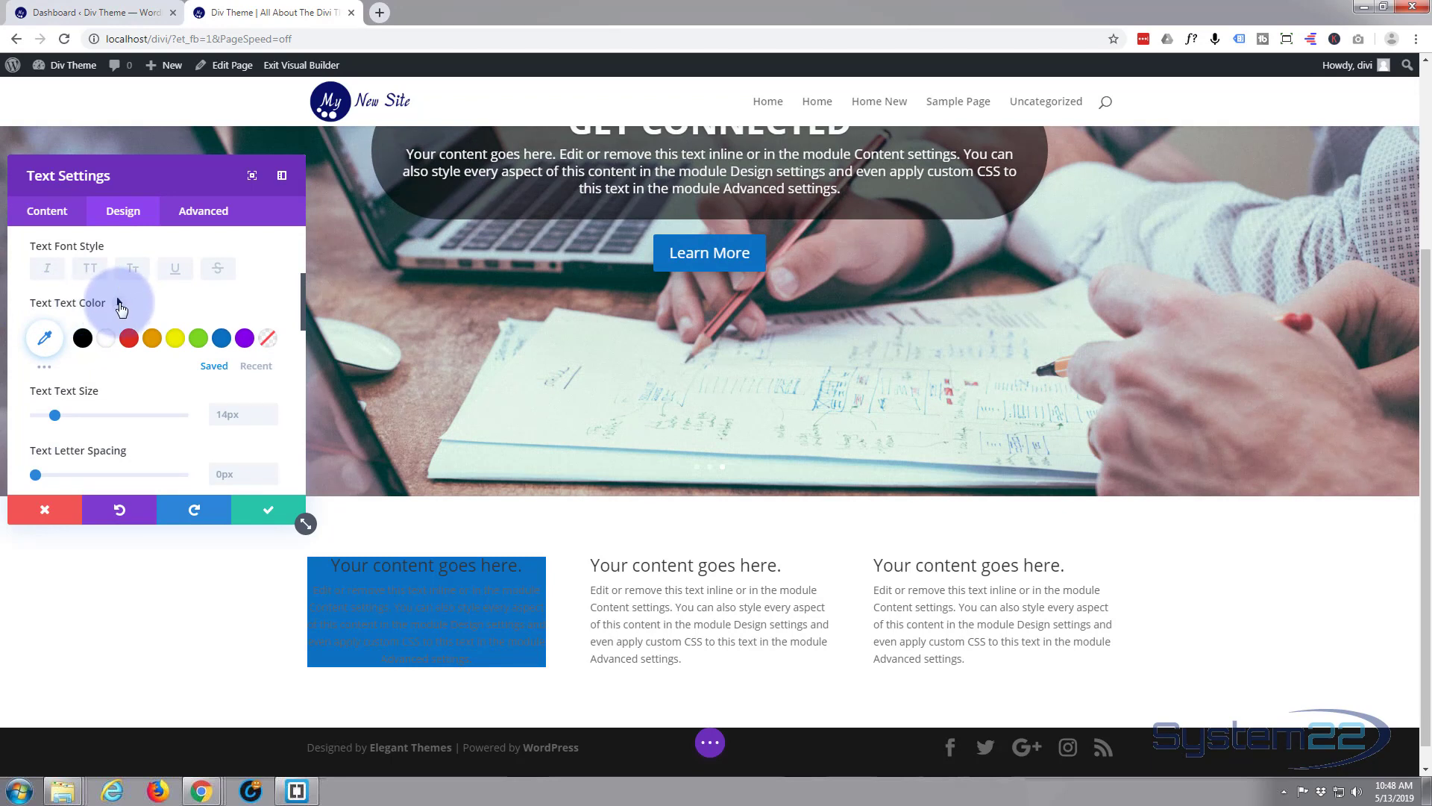
pyautogui.click(119, 305)
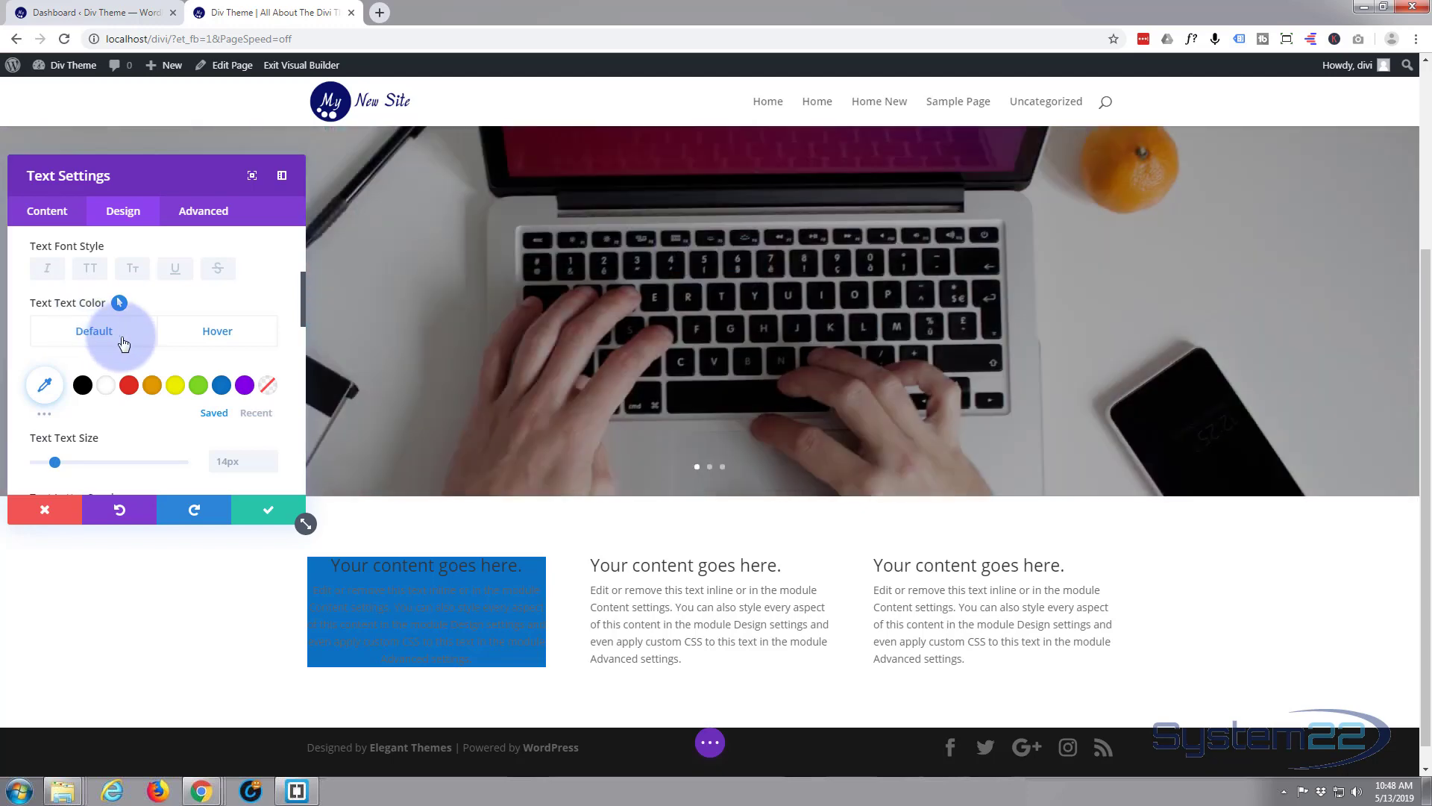
pyautogui.click(244, 343)
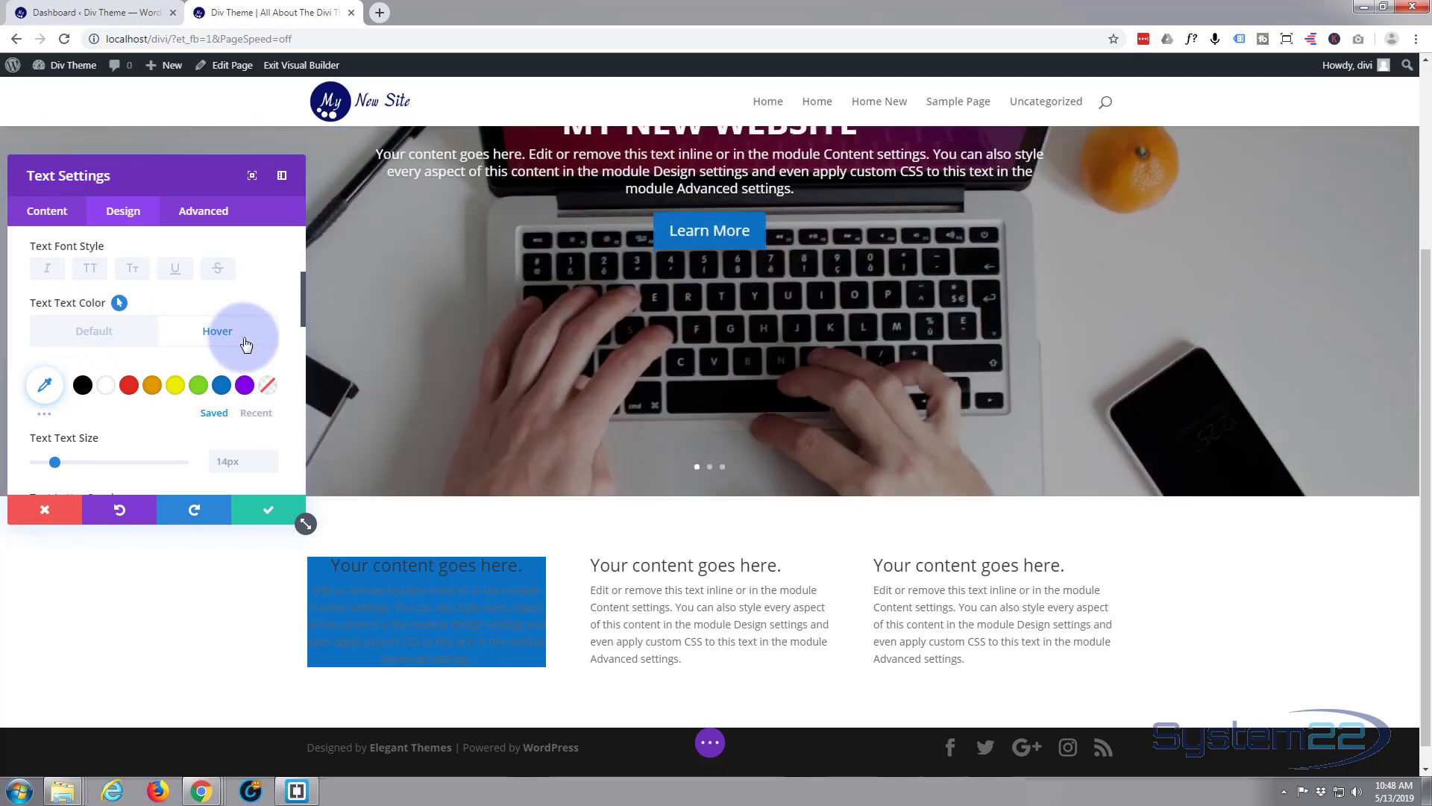
pyautogui.click(119, 341)
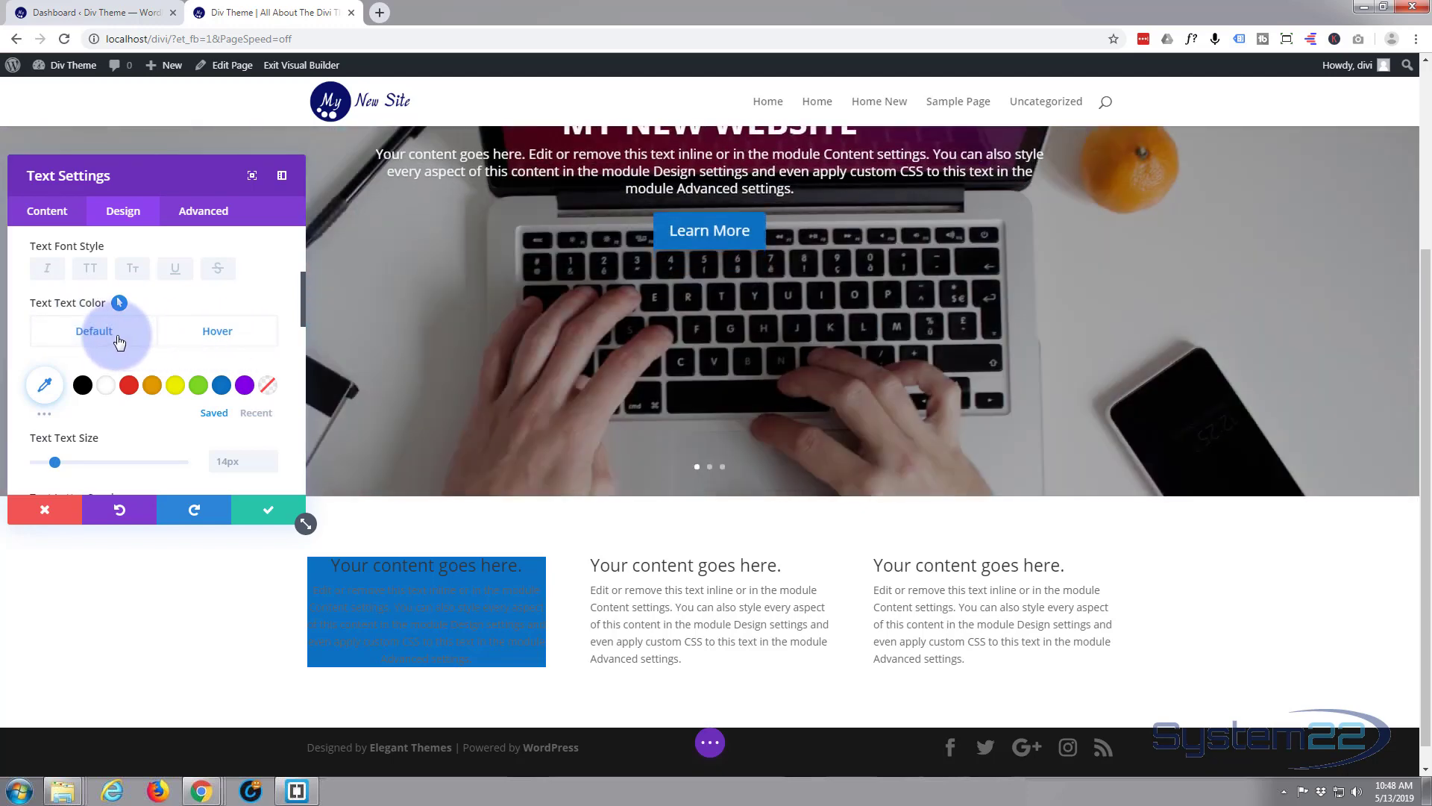
pyautogui.click(222, 341)
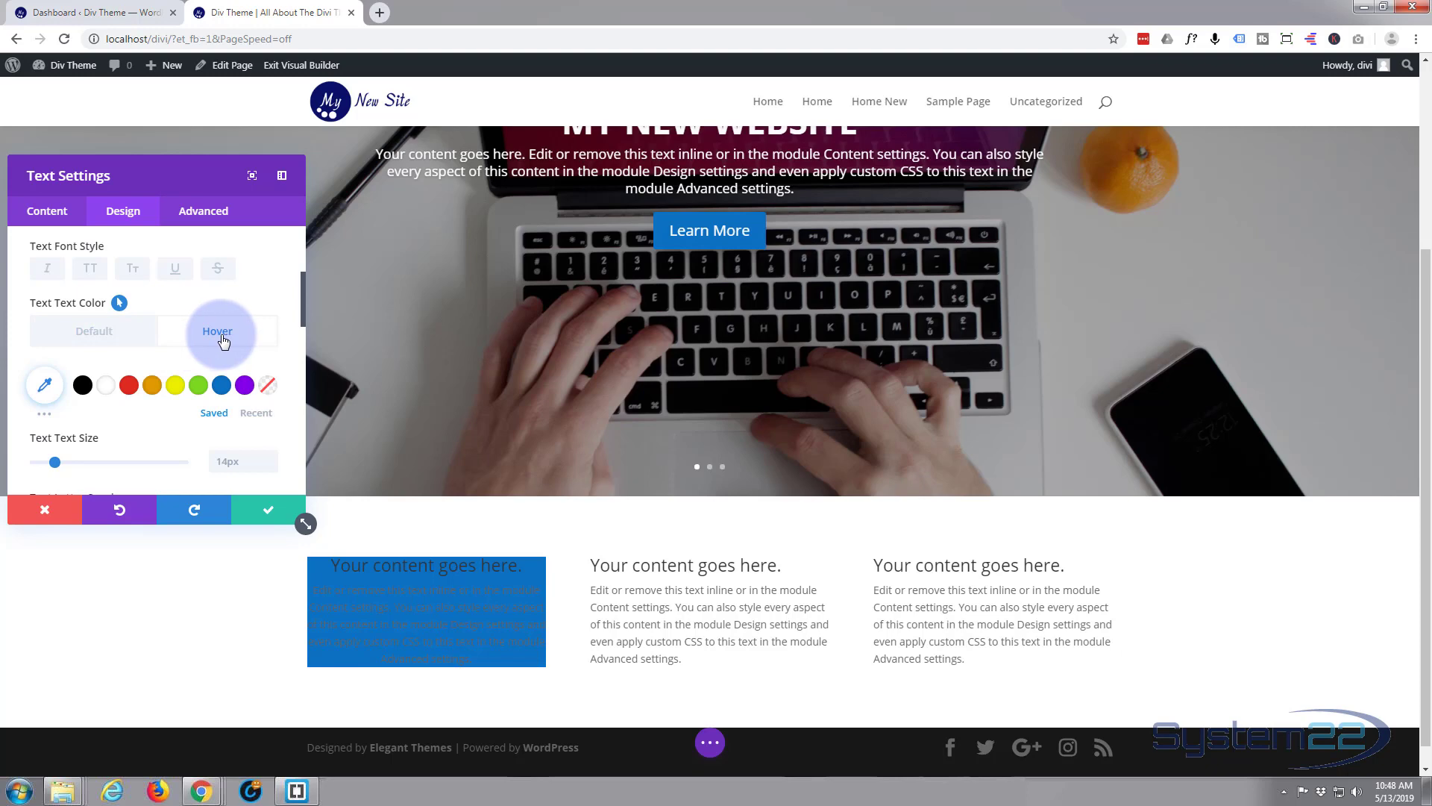
pyautogui.click(93, 393)
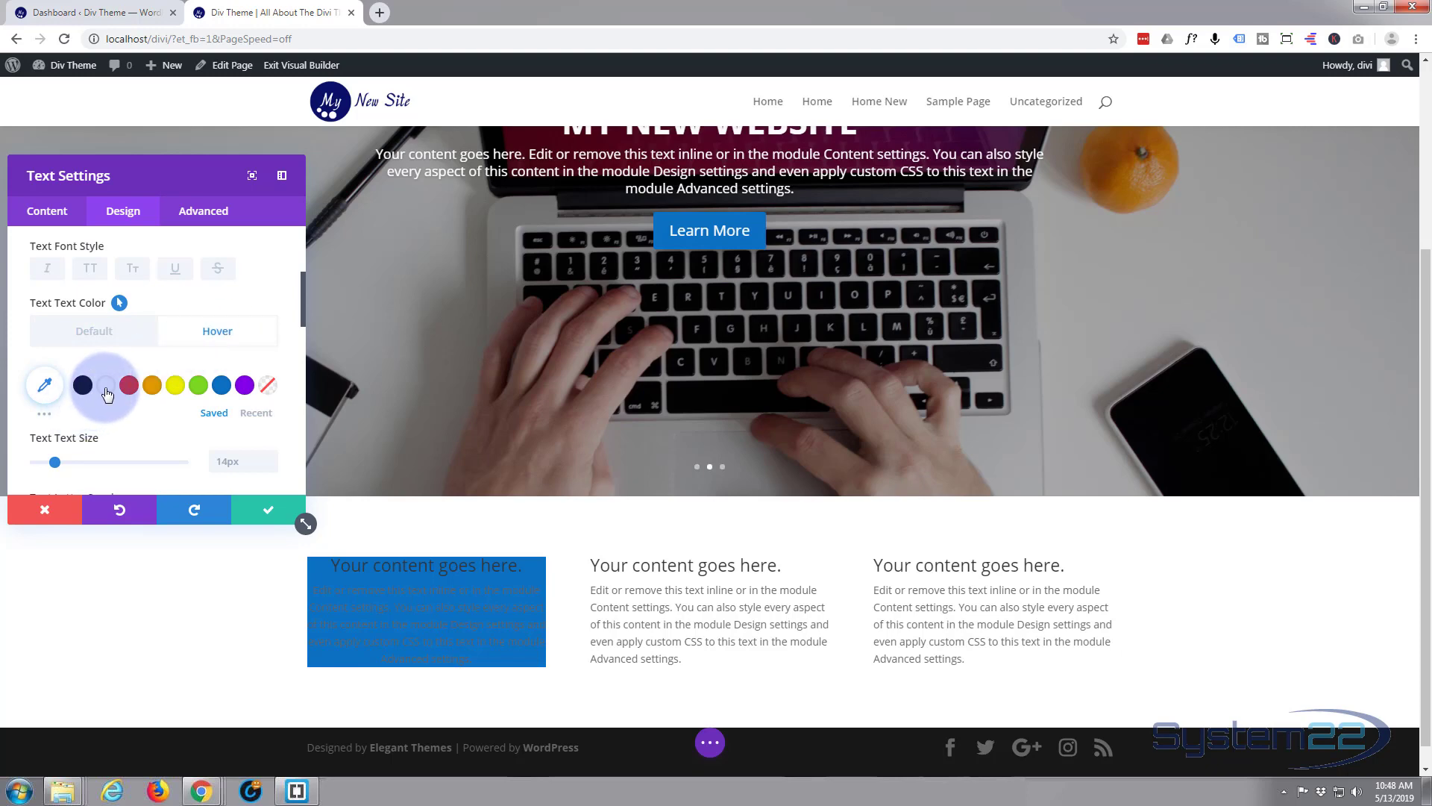
pyautogui.click(107, 385)
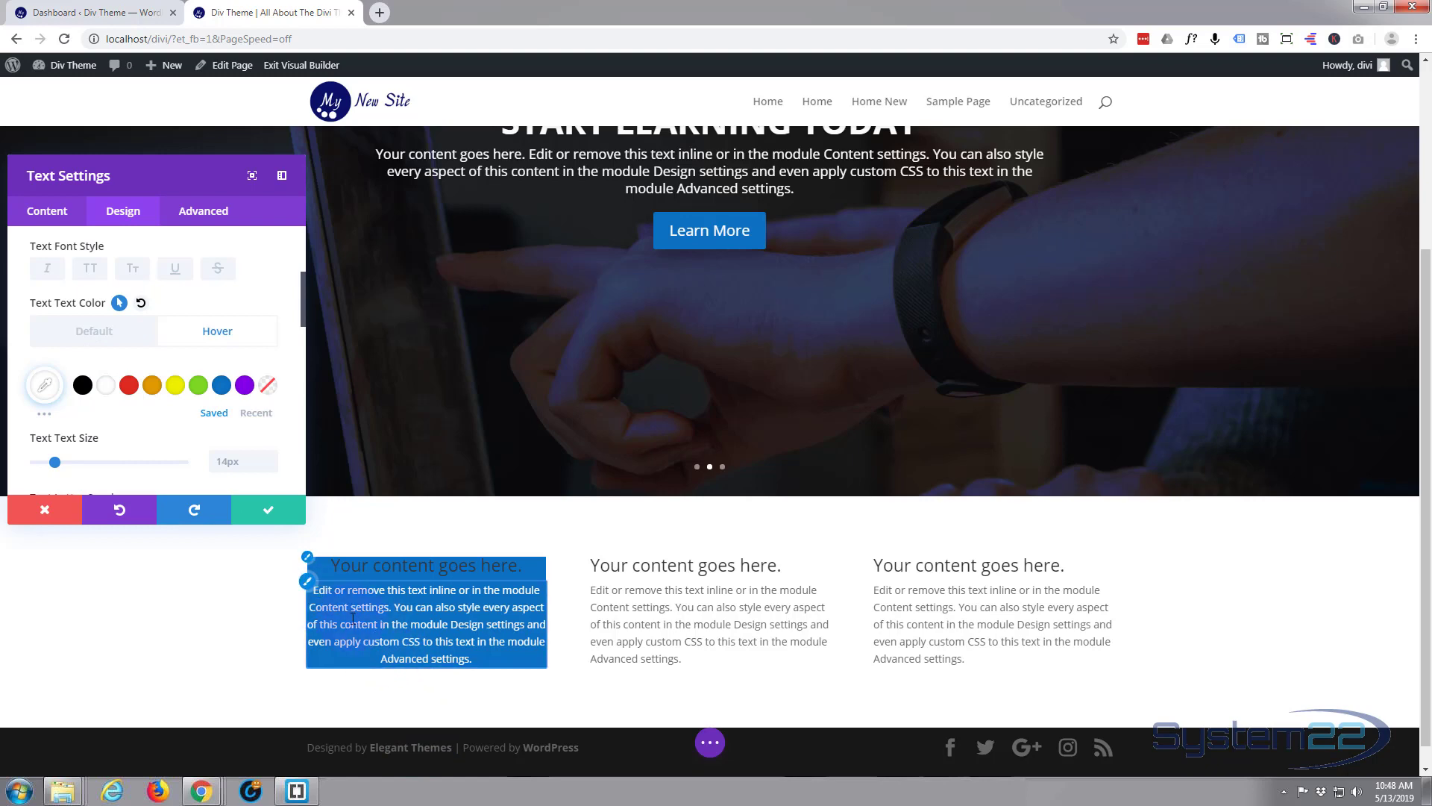
pyautogui.moveTo(326, 566); pyautogui.dragTo(528, 568)
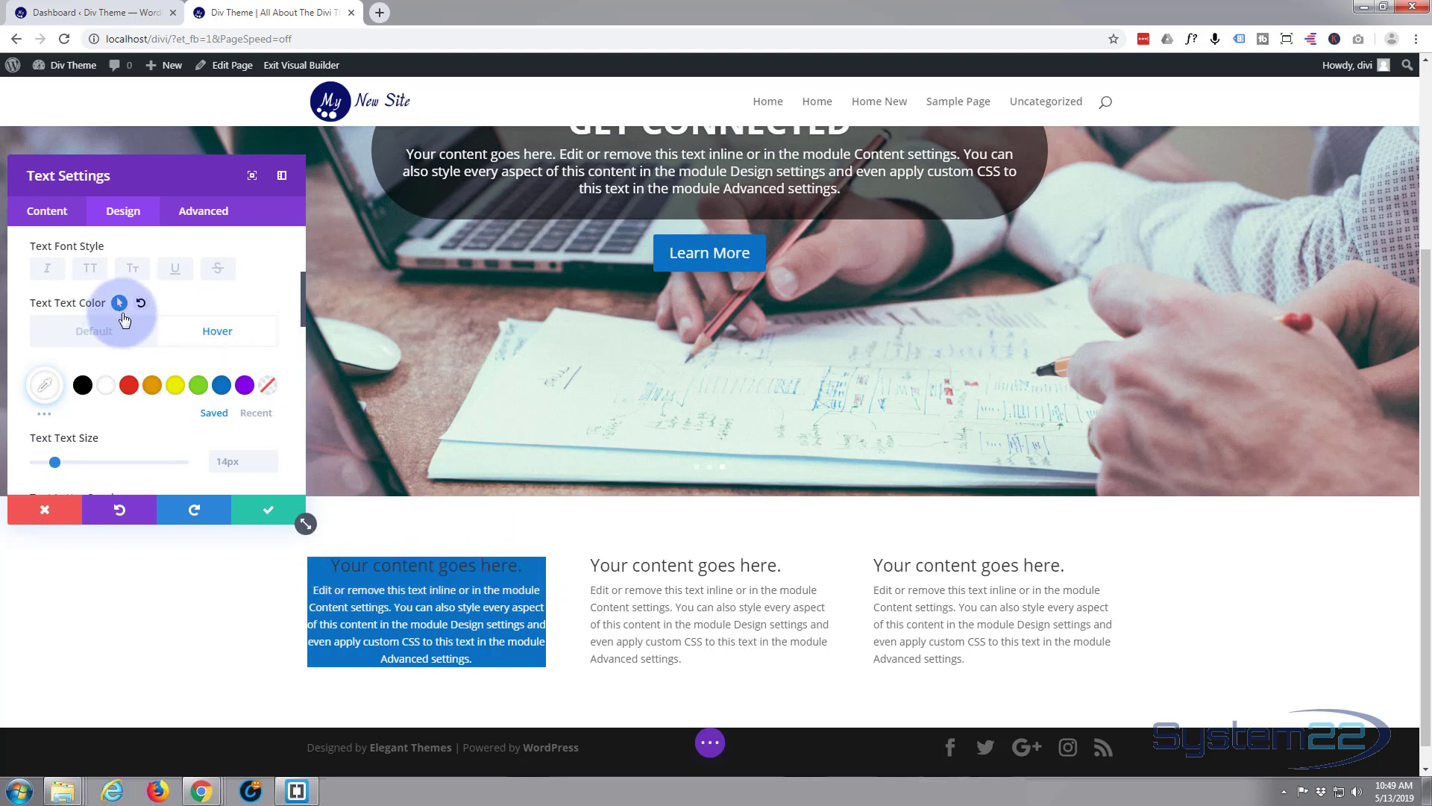
# - Under Heading Text, make the H2 text colour white #ffffff on hover
pyautogui.scroll(2, 116, 289)
pyautogui.scroll(3, 118, 295)
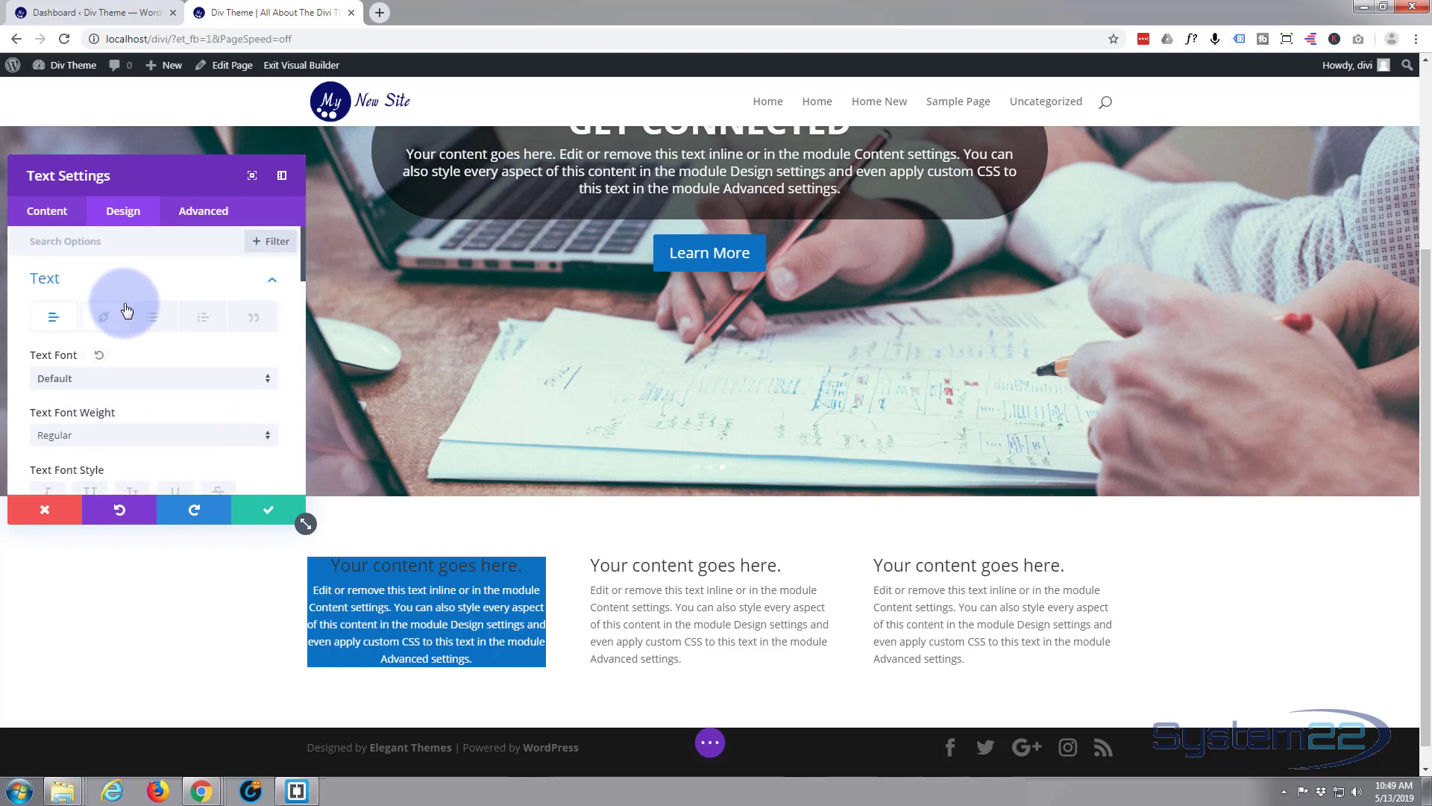
pyautogui.click(273, 283)
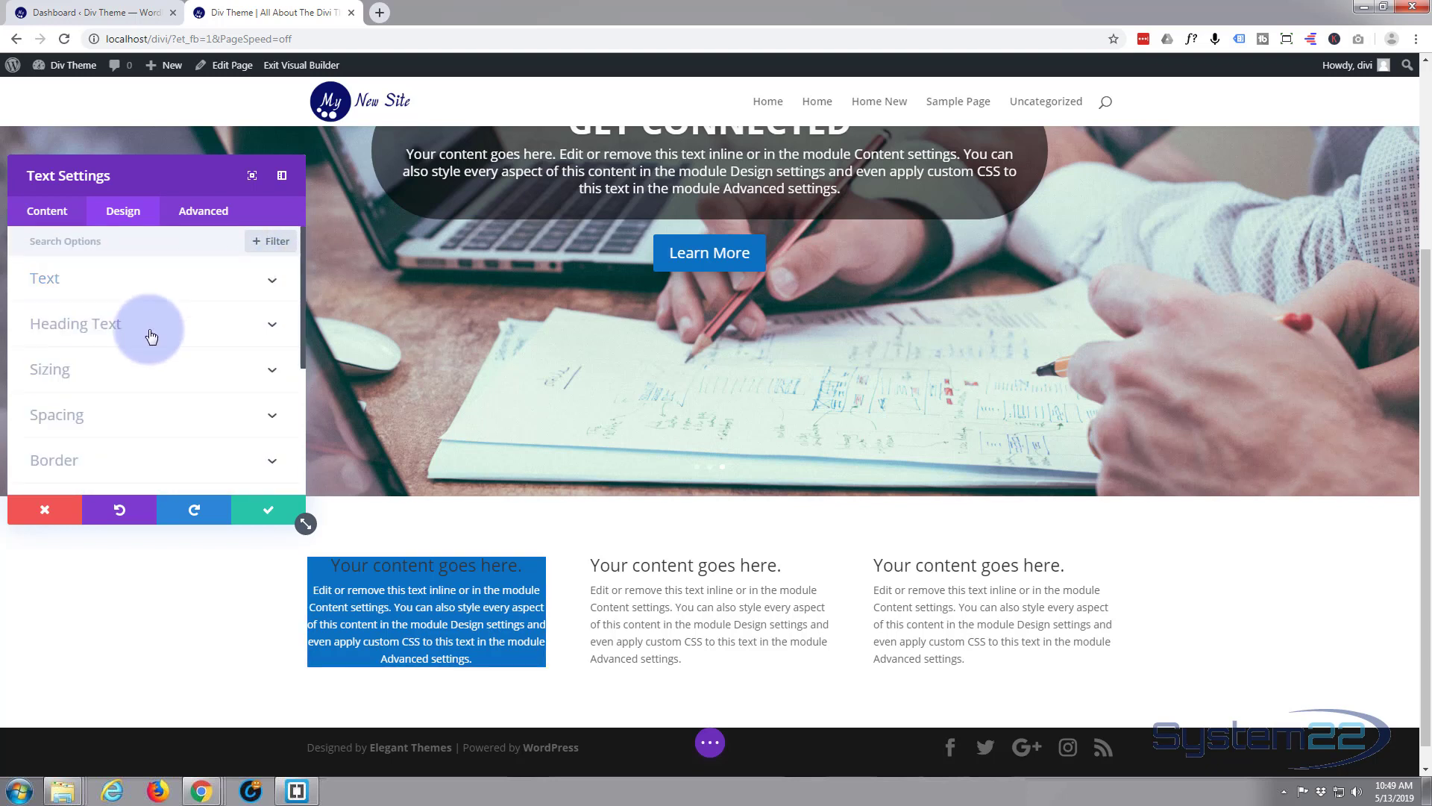
pyautogui.click(215, 339)
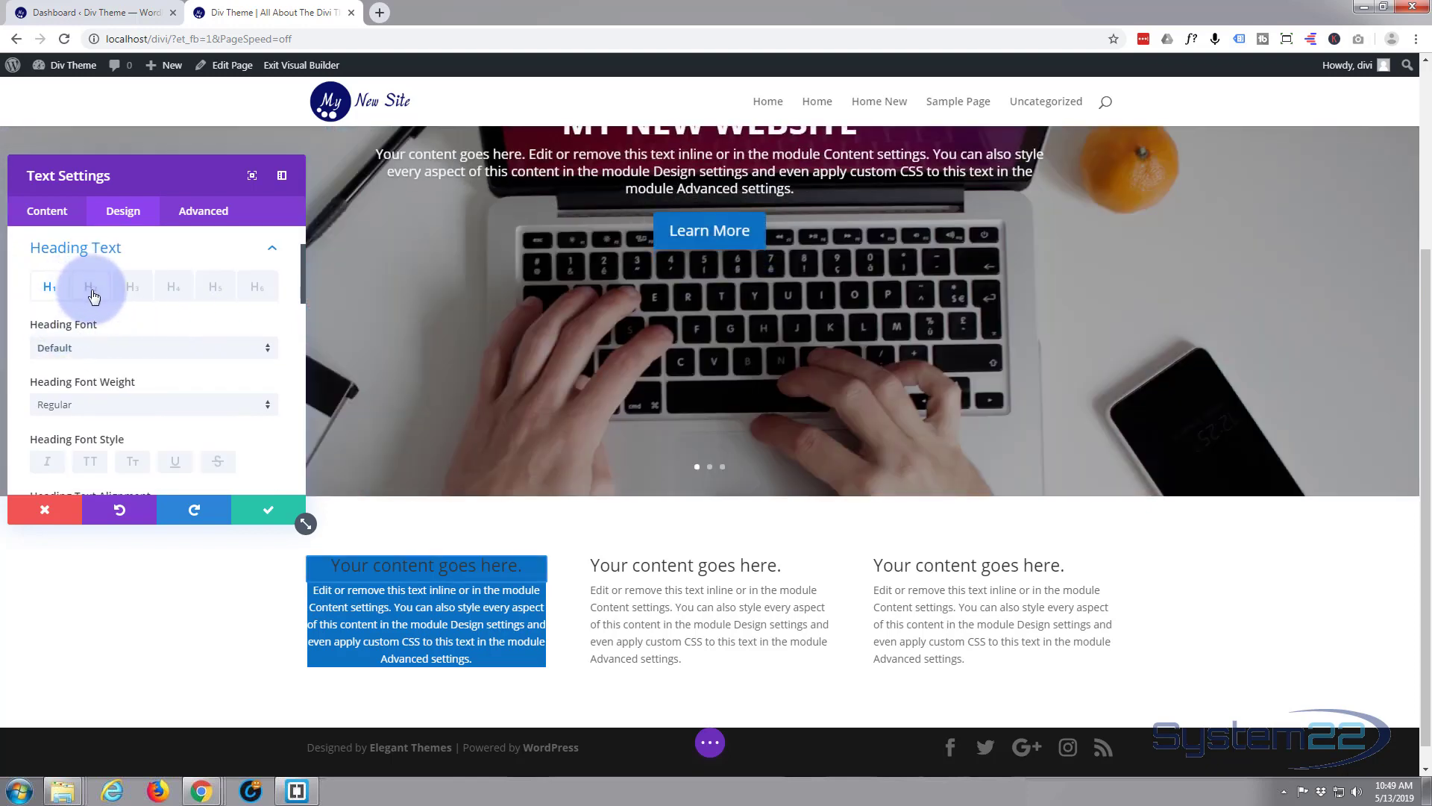
pyautogui.click(91, 288)
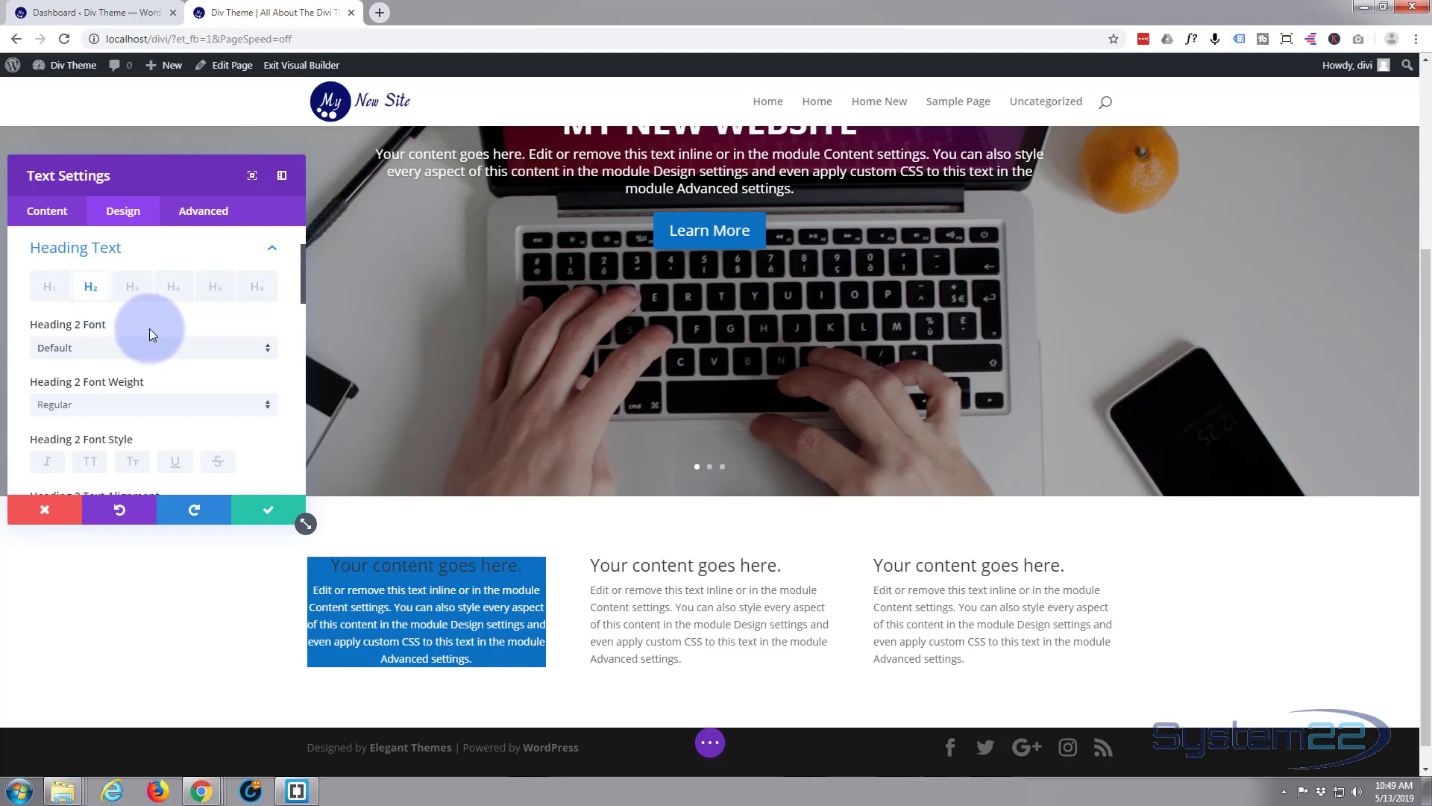
pyautogui.scroll(-3, 149, 328)
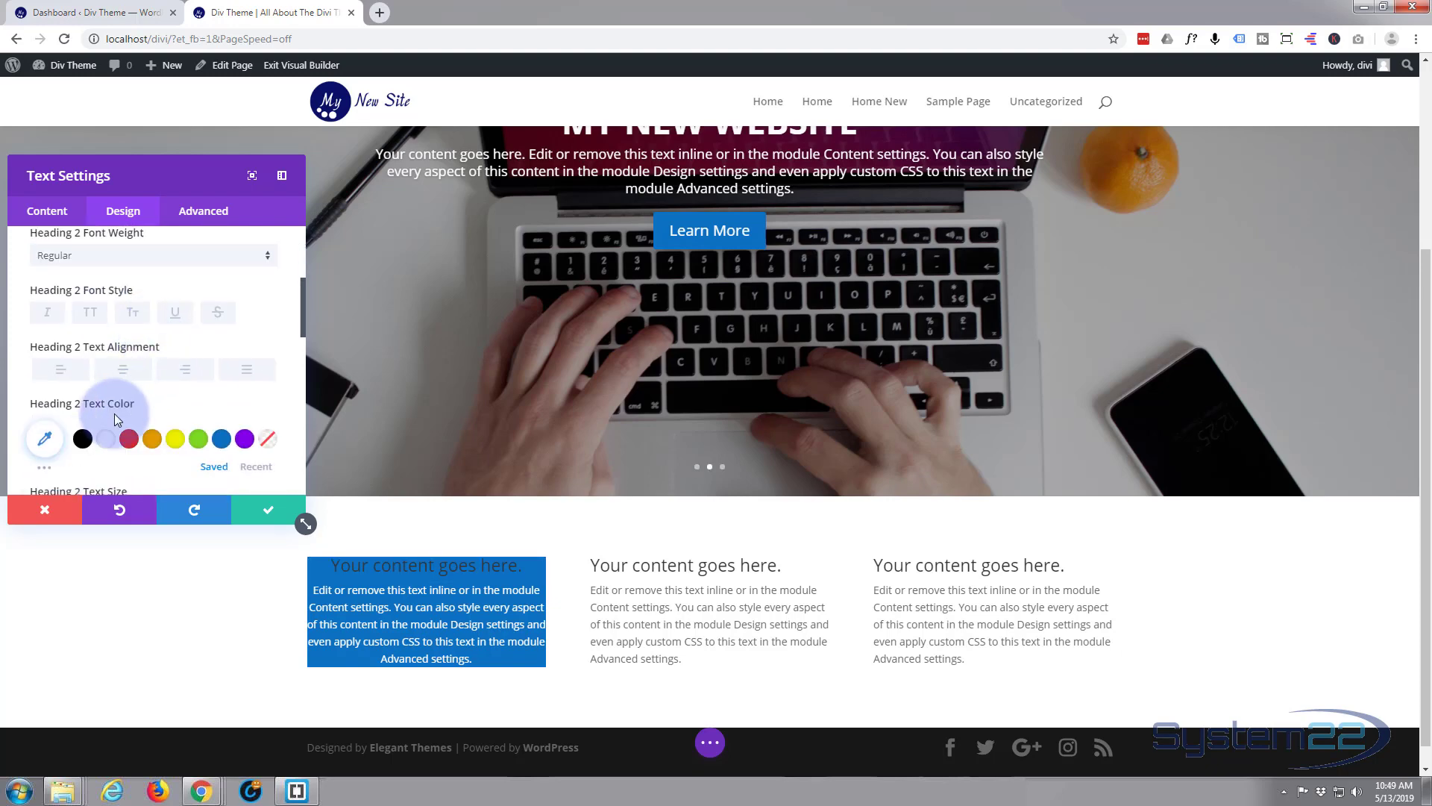
pyautogui.scroll(-2, 119, 410)
pyautogui.scroll(-1, 101, 388)
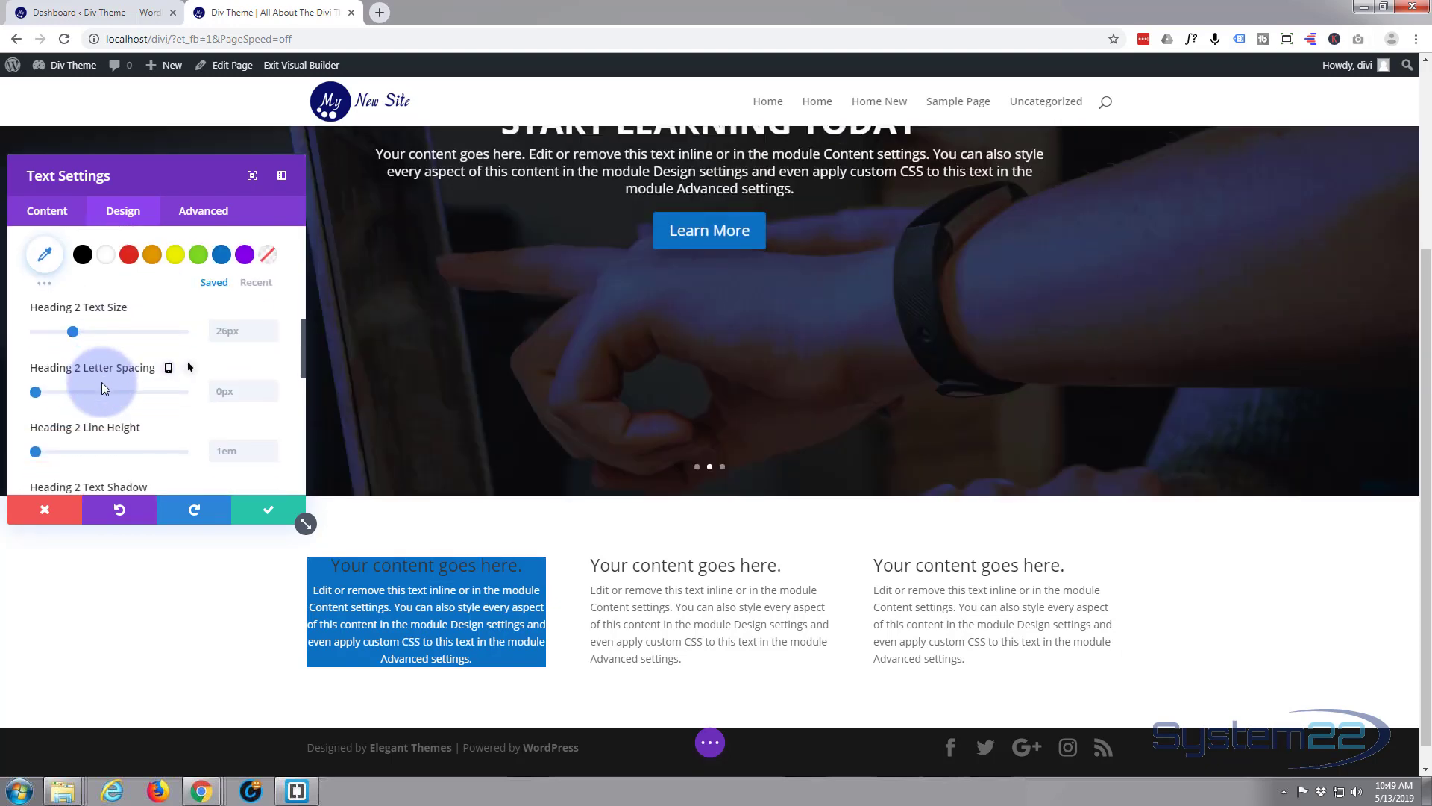
pyautogui.scroll(1, 106, 374)
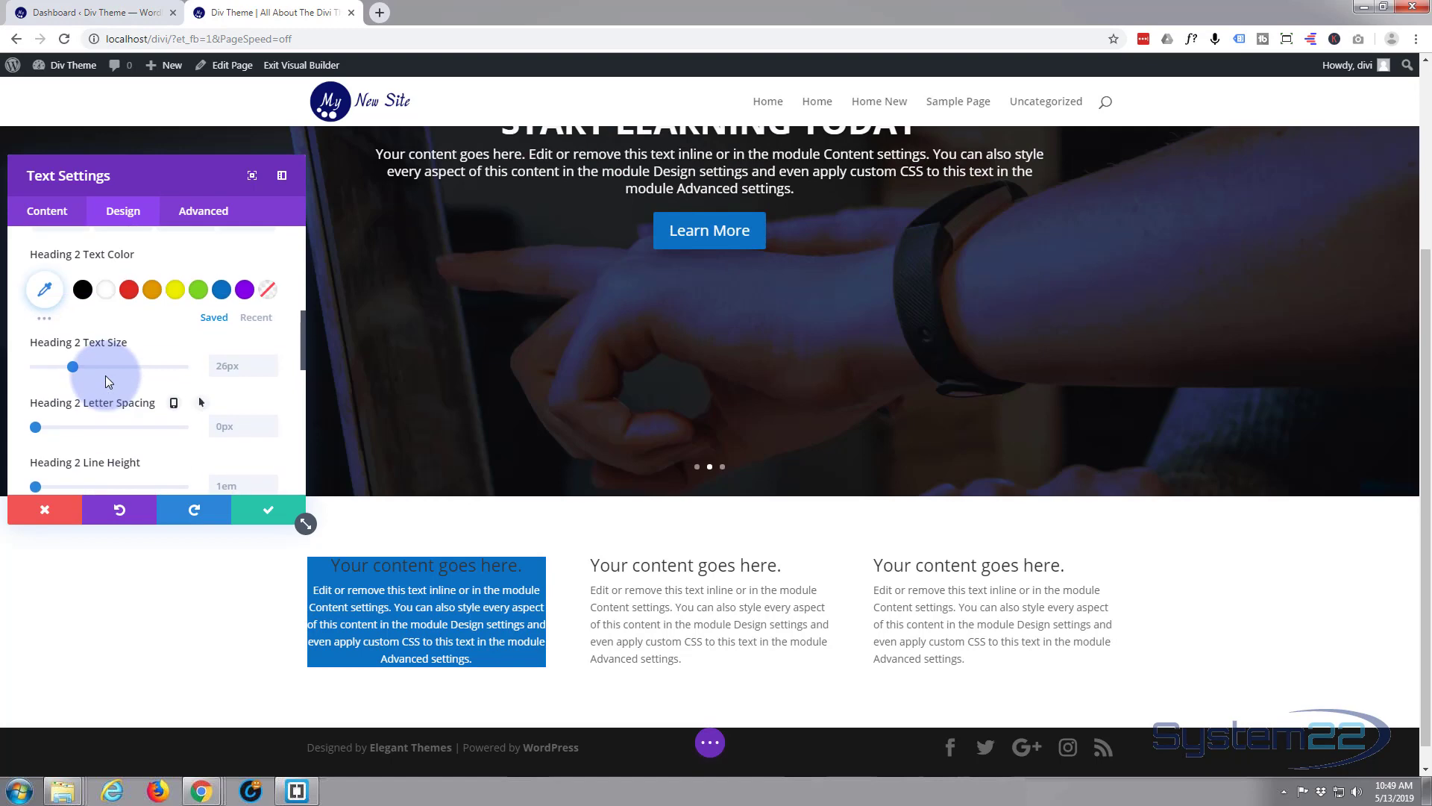
pyautogui.click(148, 255)
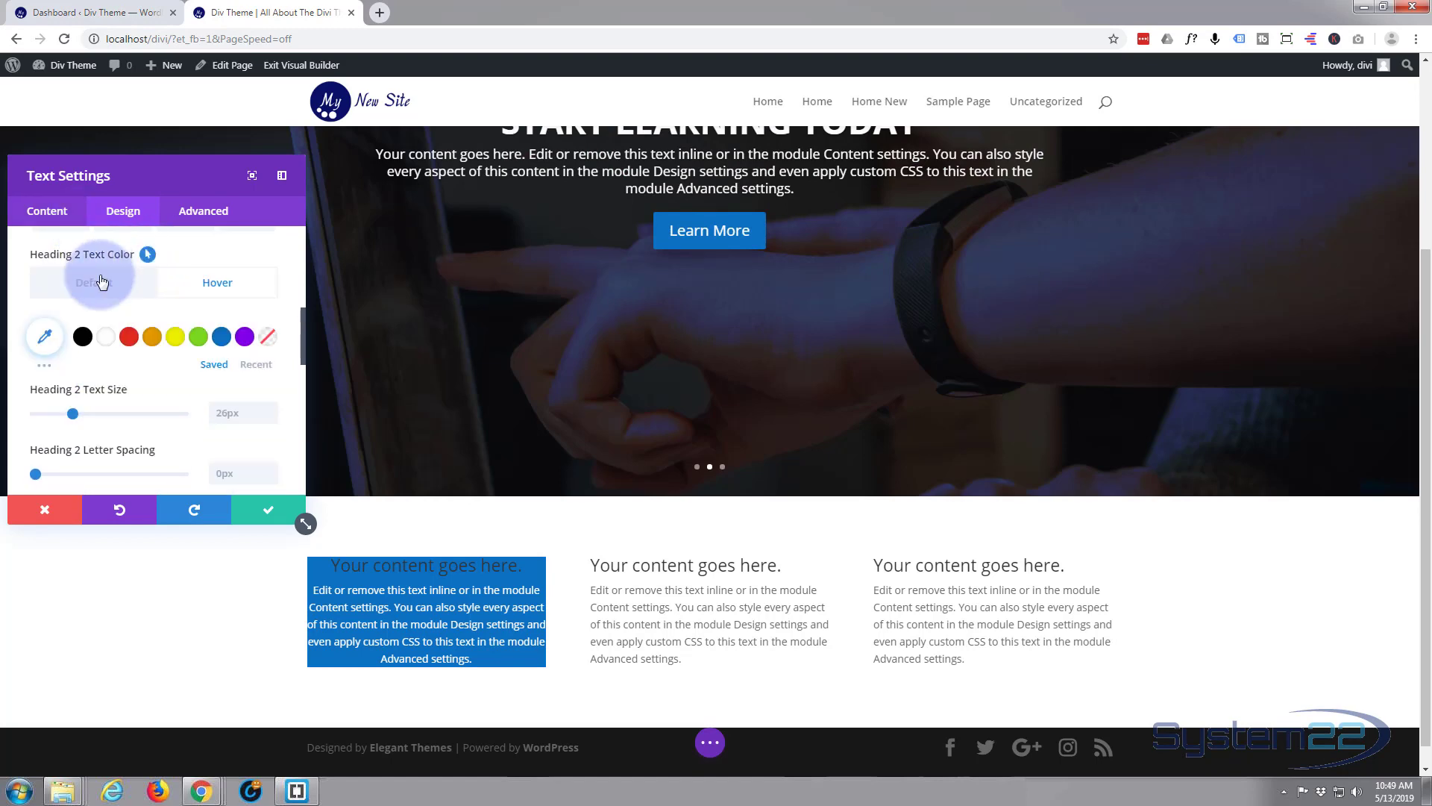
pyautogui.click(213, 289)
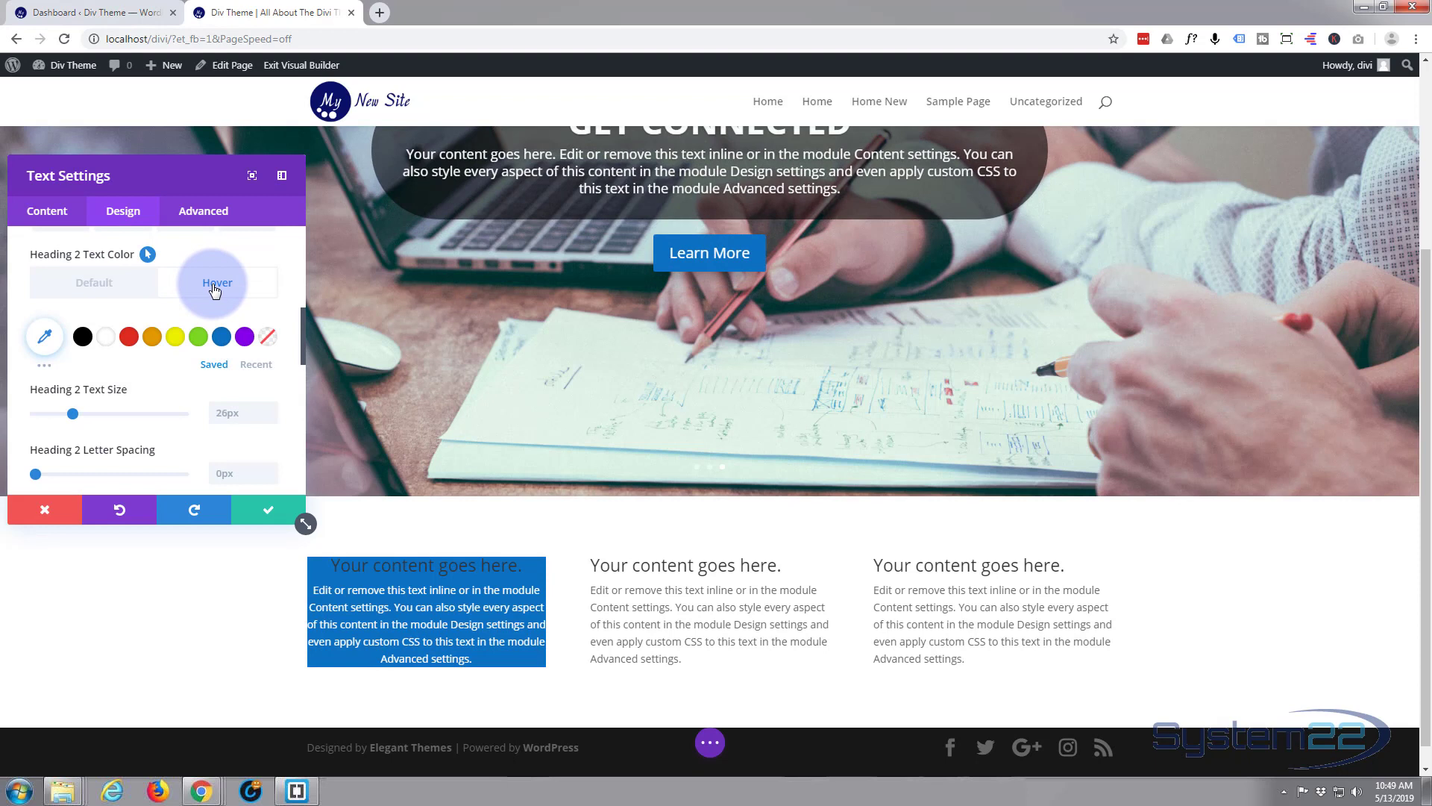
pyautogui.click(105, 341)
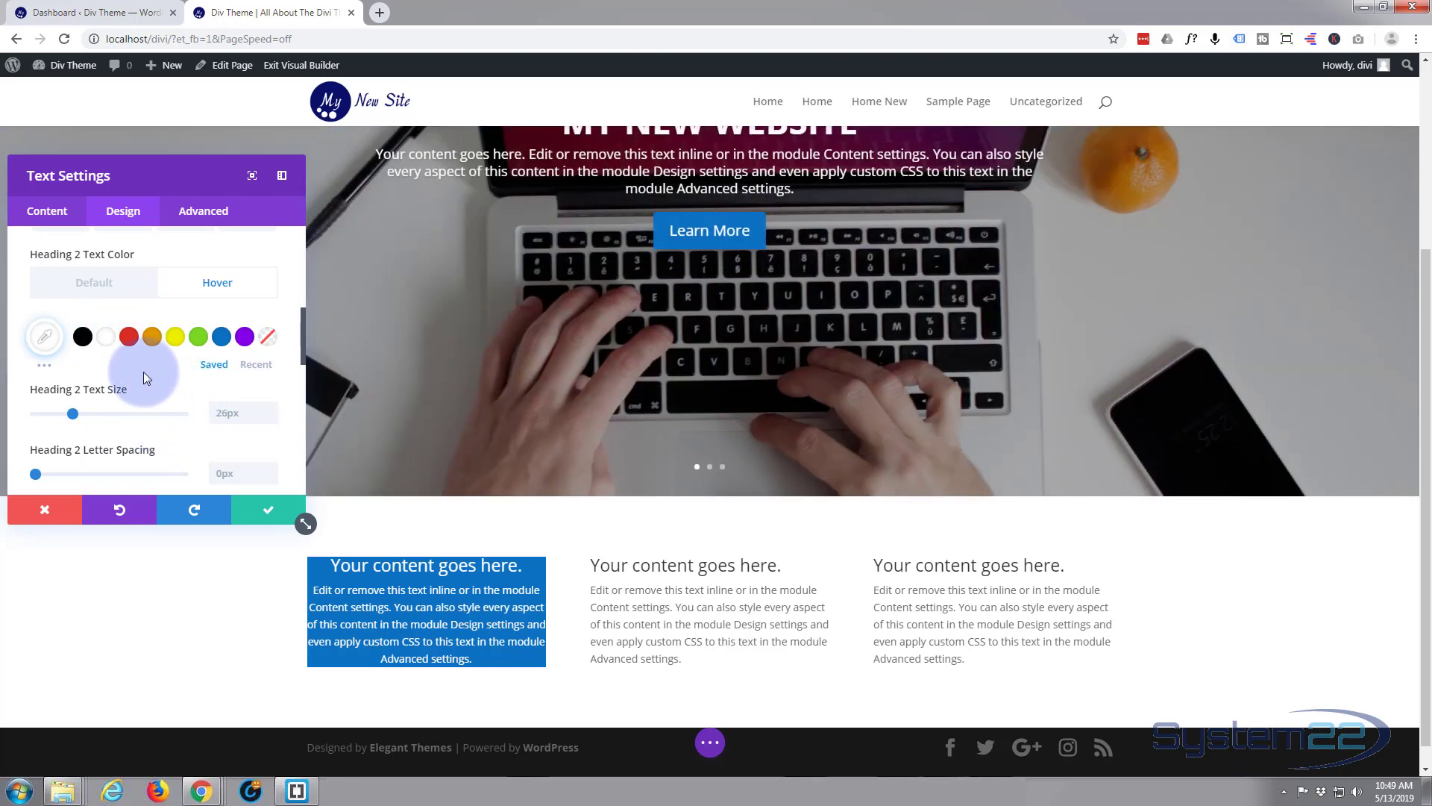
pyautogui.scroll(-1, 143, 372)
pyautogui.scroll(2, 144, 377)
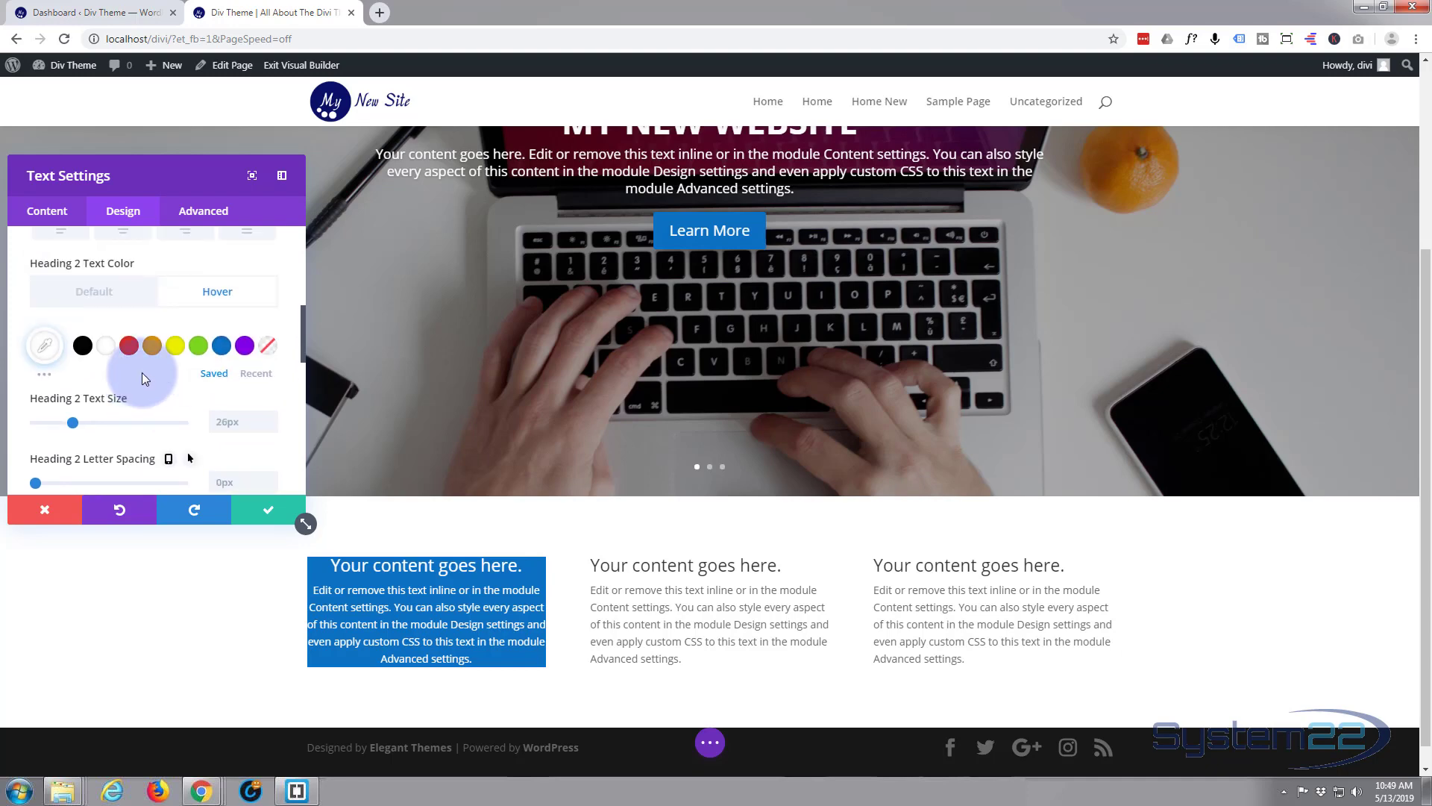
pyautogui.scroll(1, 112, 373)
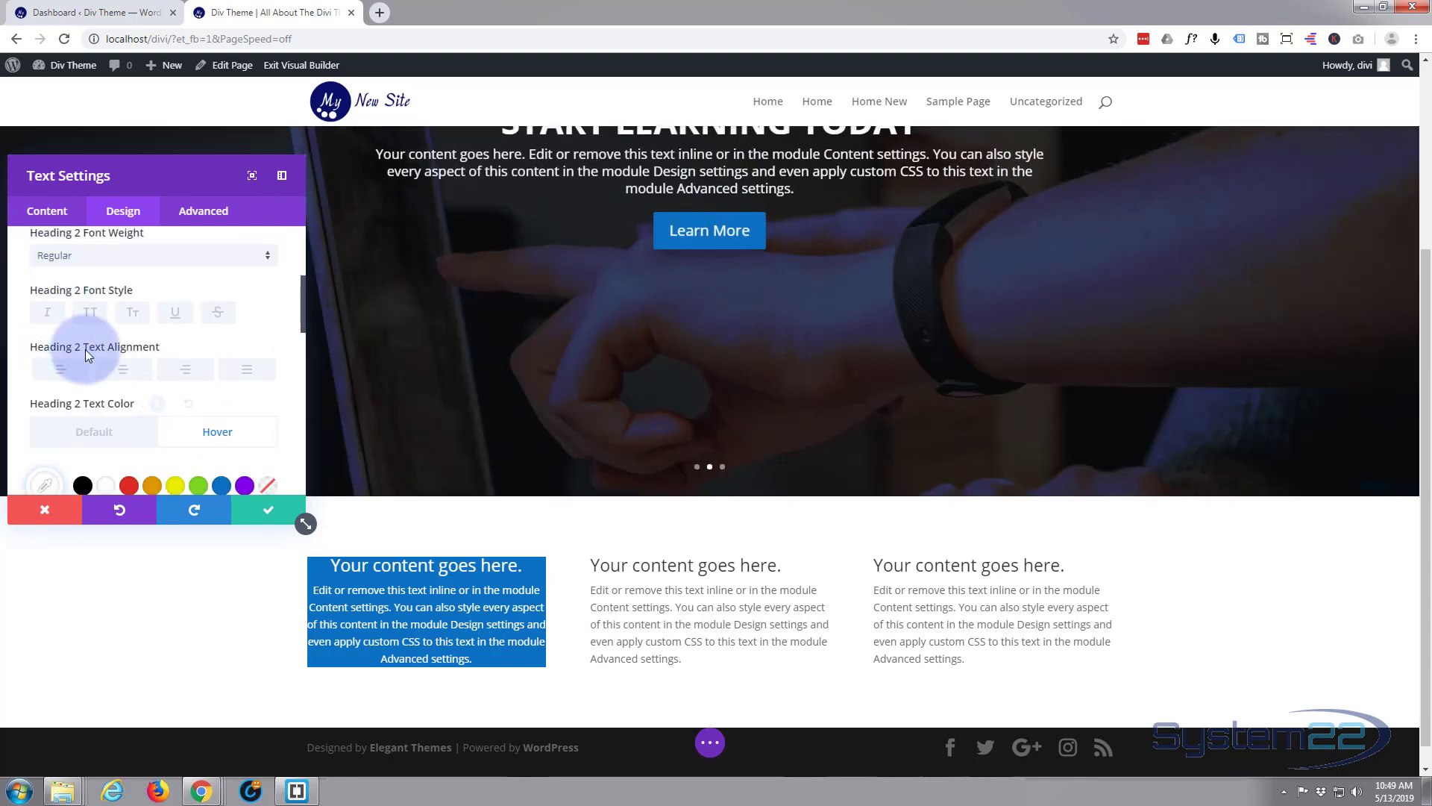
pyautogui.click(90, 313)
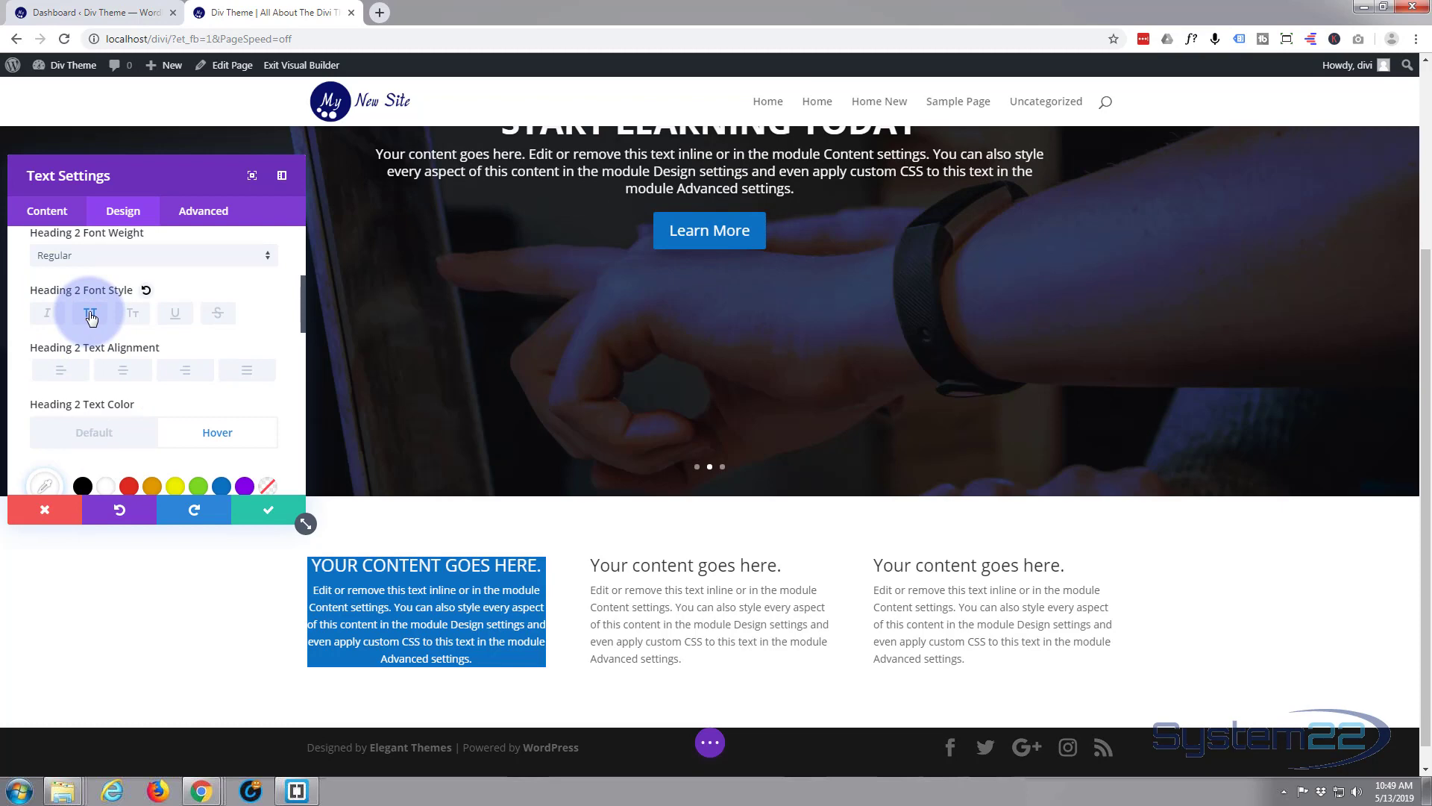
pyautogui.click(133, 314)
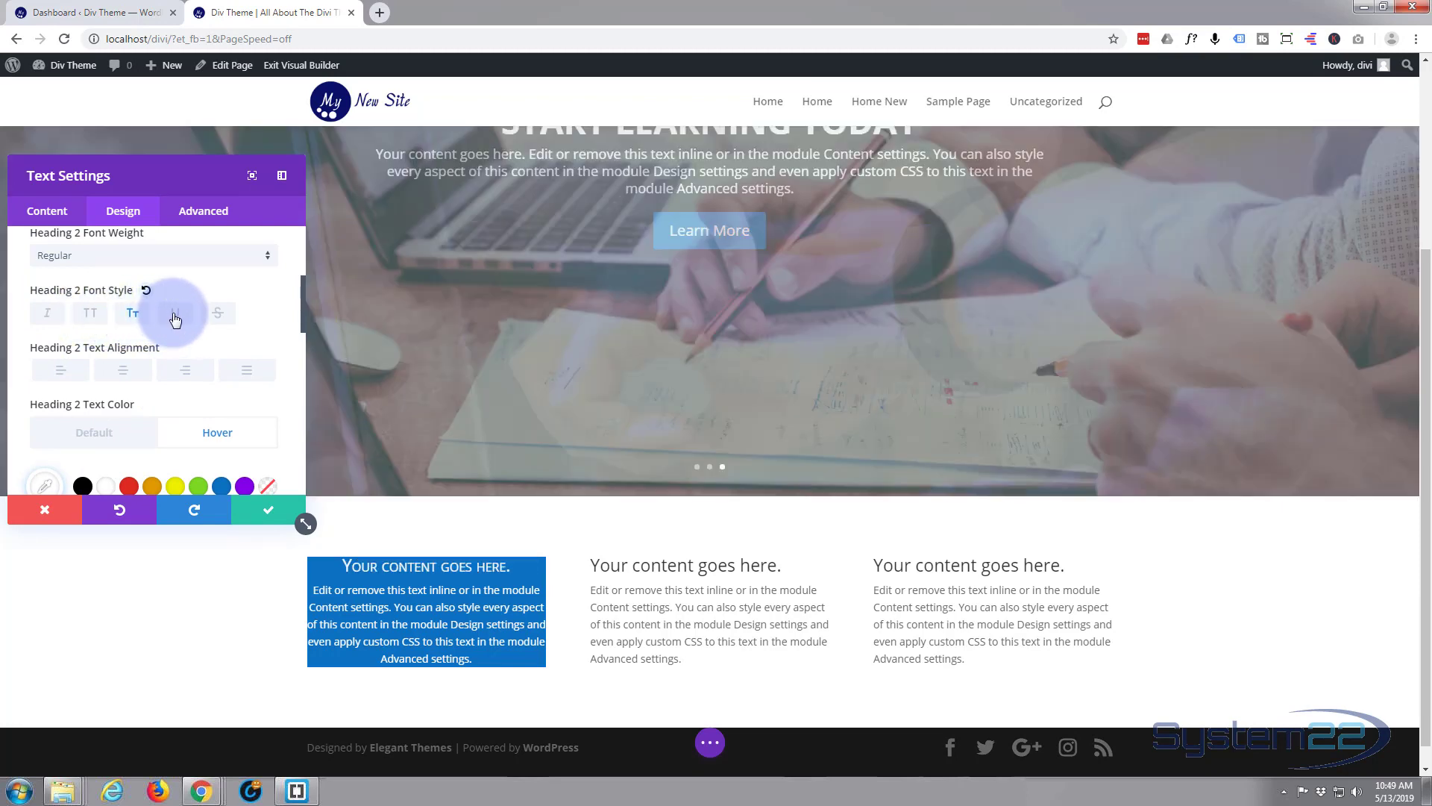
pyautogui.click(175, 313)
pyautogui.click(218, 315)
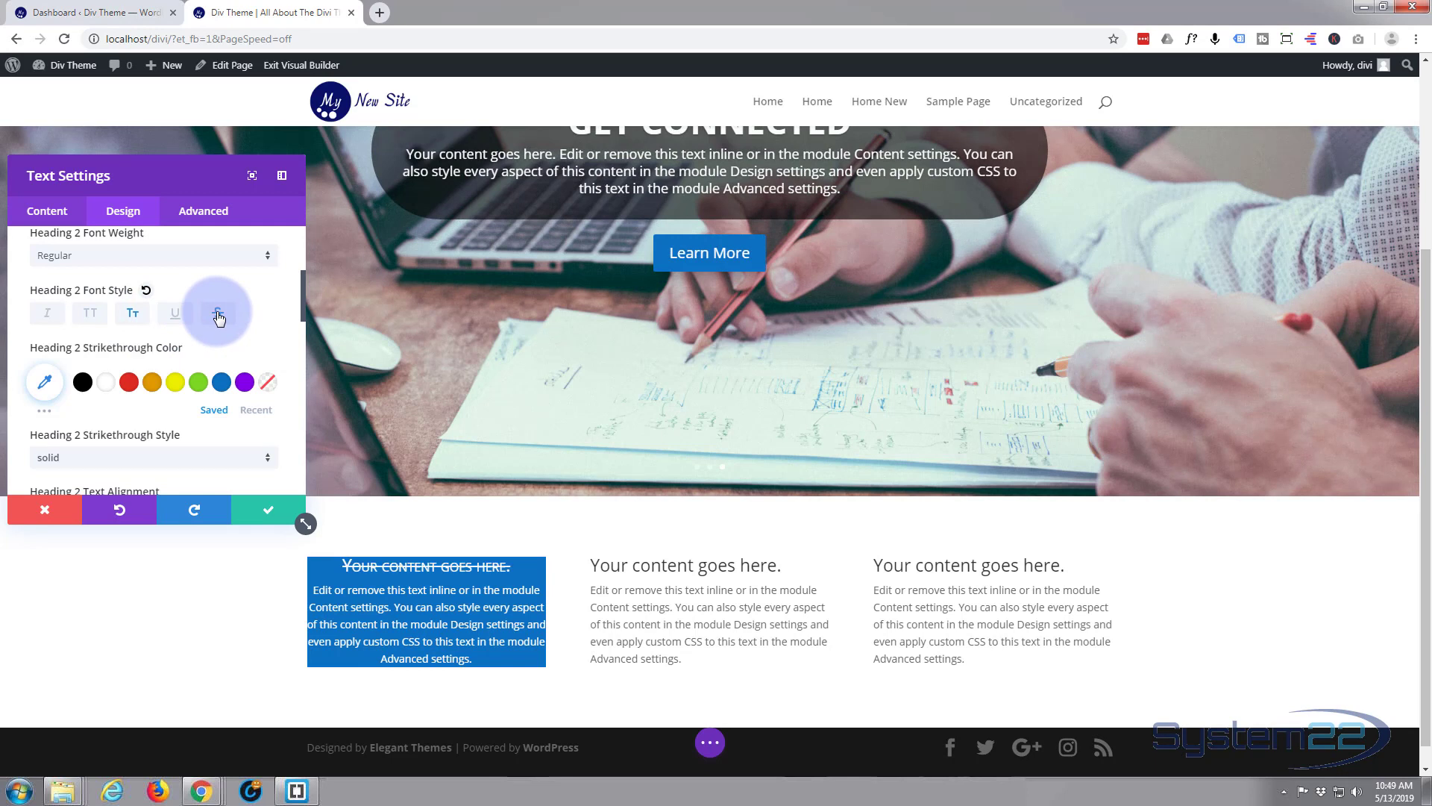
pyautogui.click(49, 317)
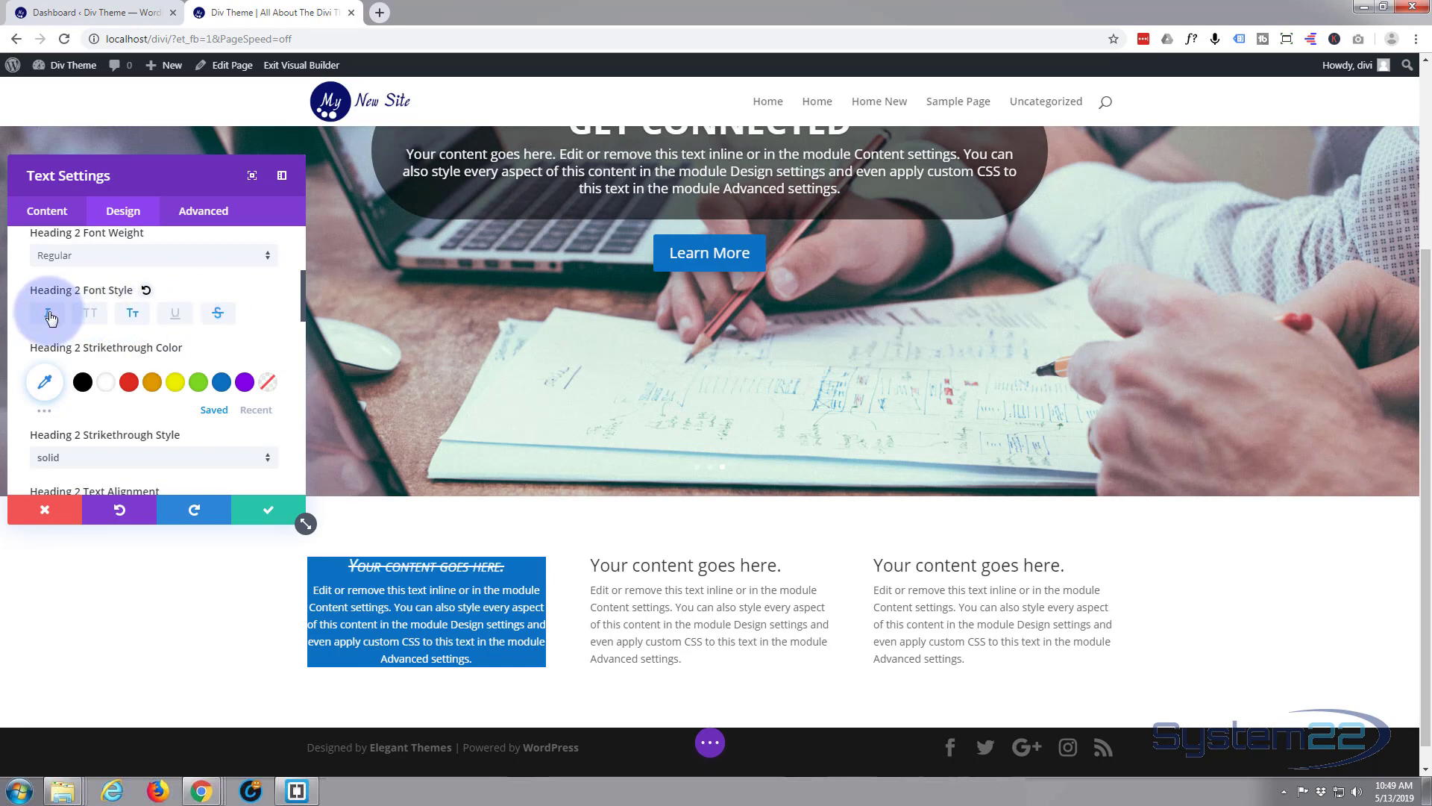
pyautogui.click(218, 315)
pyautogui.click(132, 313)
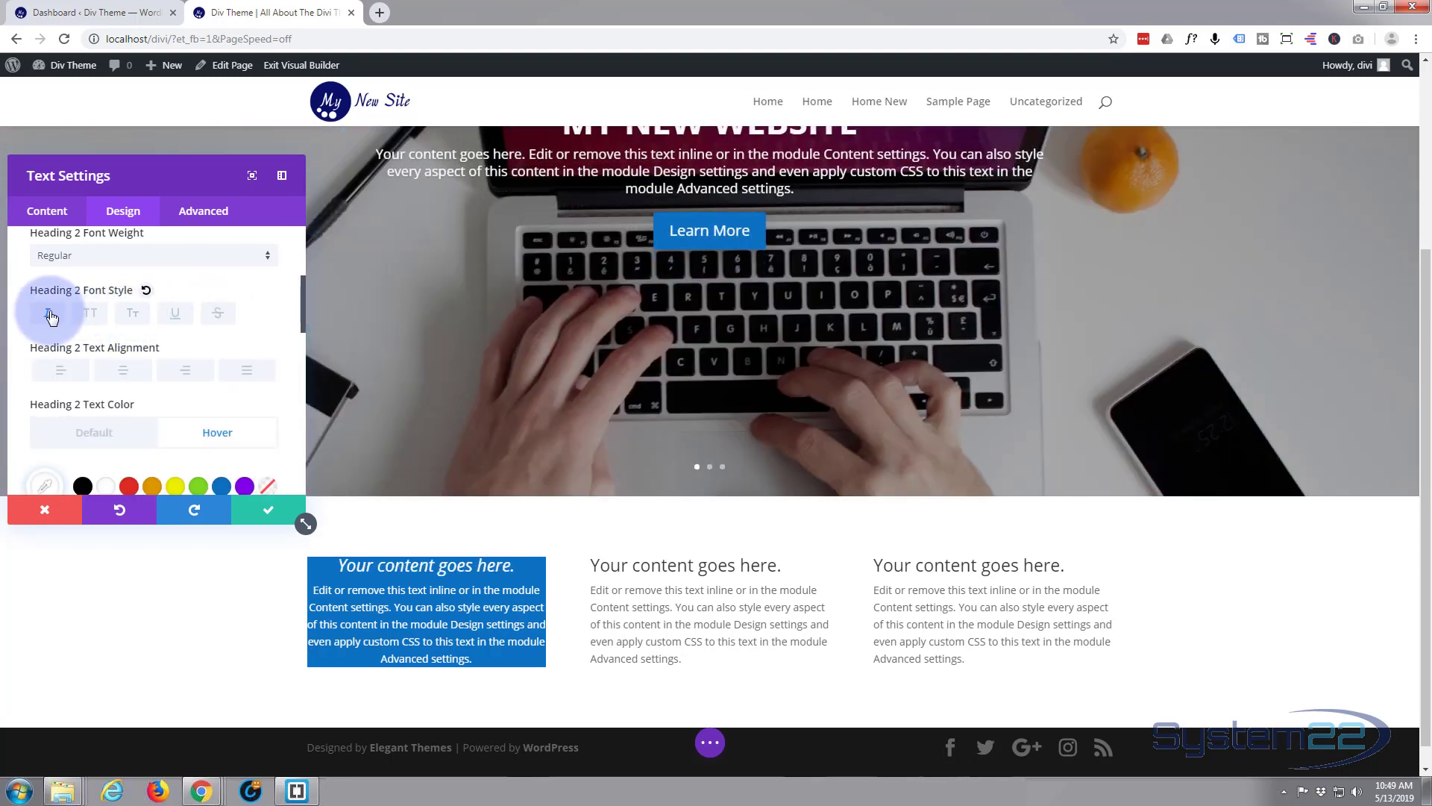
pyautogui.click(54, 318)
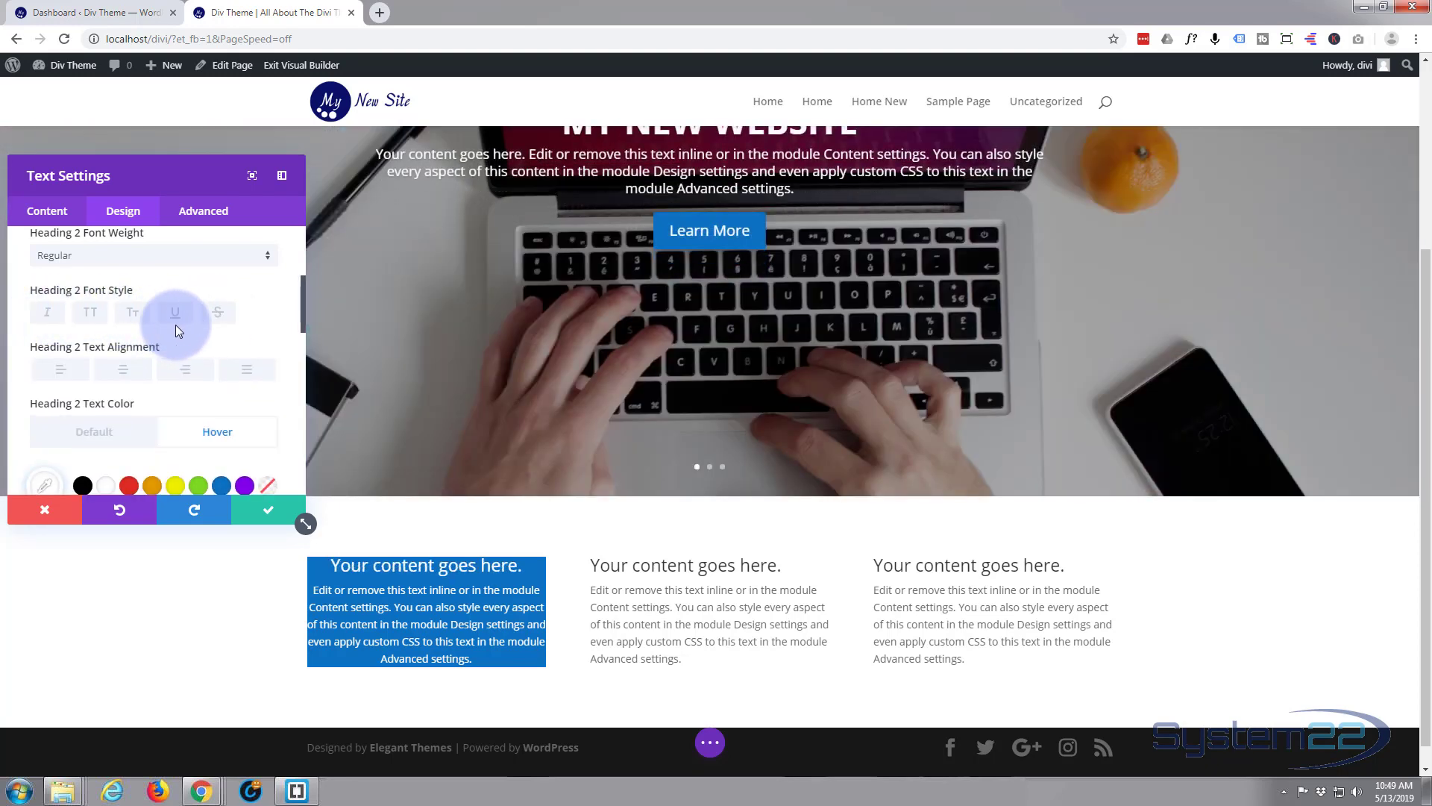
pyautogui.click(335, 572)
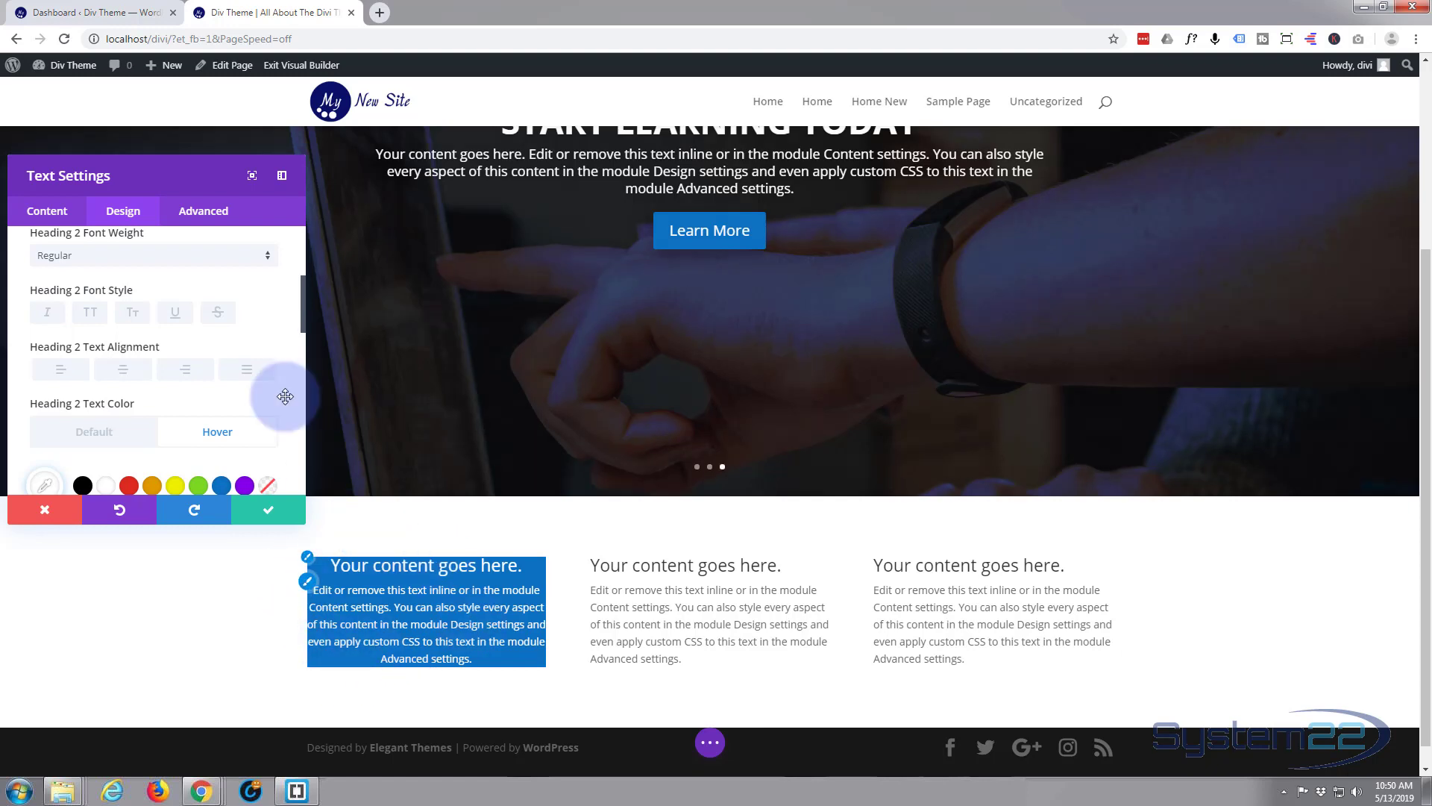
# - Set the first module's custom padding to 20px on top, bottom, left and right
pyautogui.scroll(3, 183, 324)
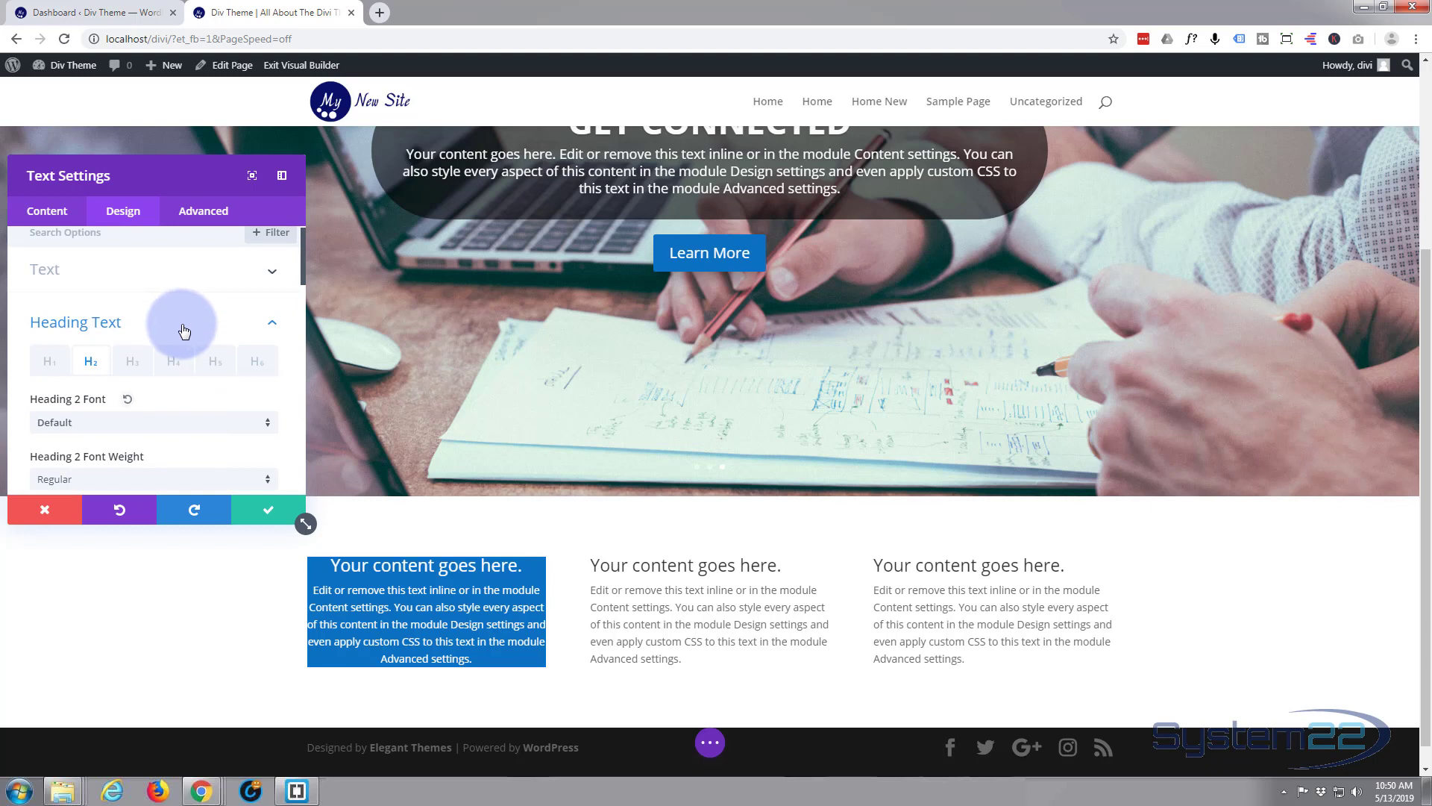
pyautogui.click(273, 327)
pyautogui.scroll(-1, 211, 337)
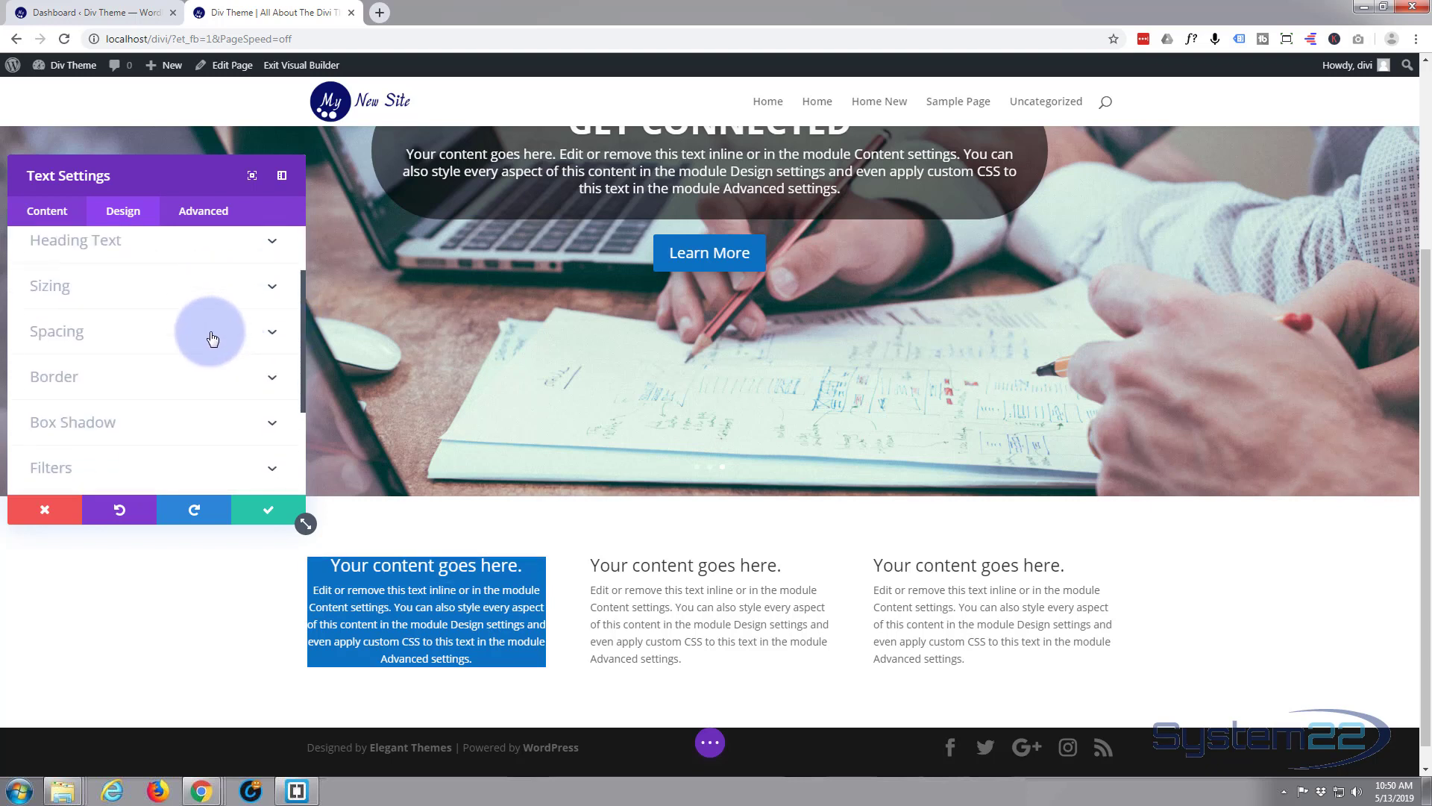
pyautogui.click(130, 339)
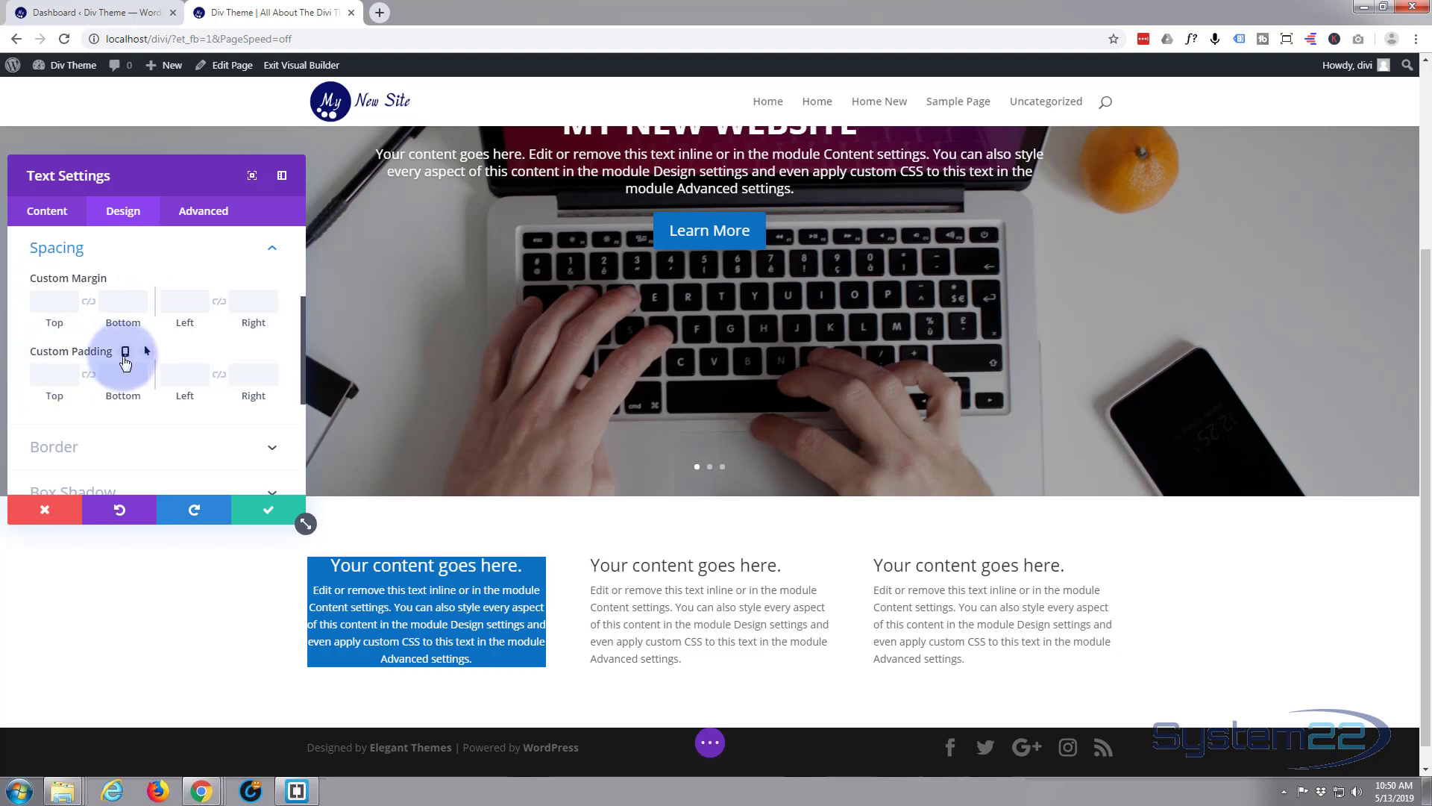
pyautogui.click(444, 585)
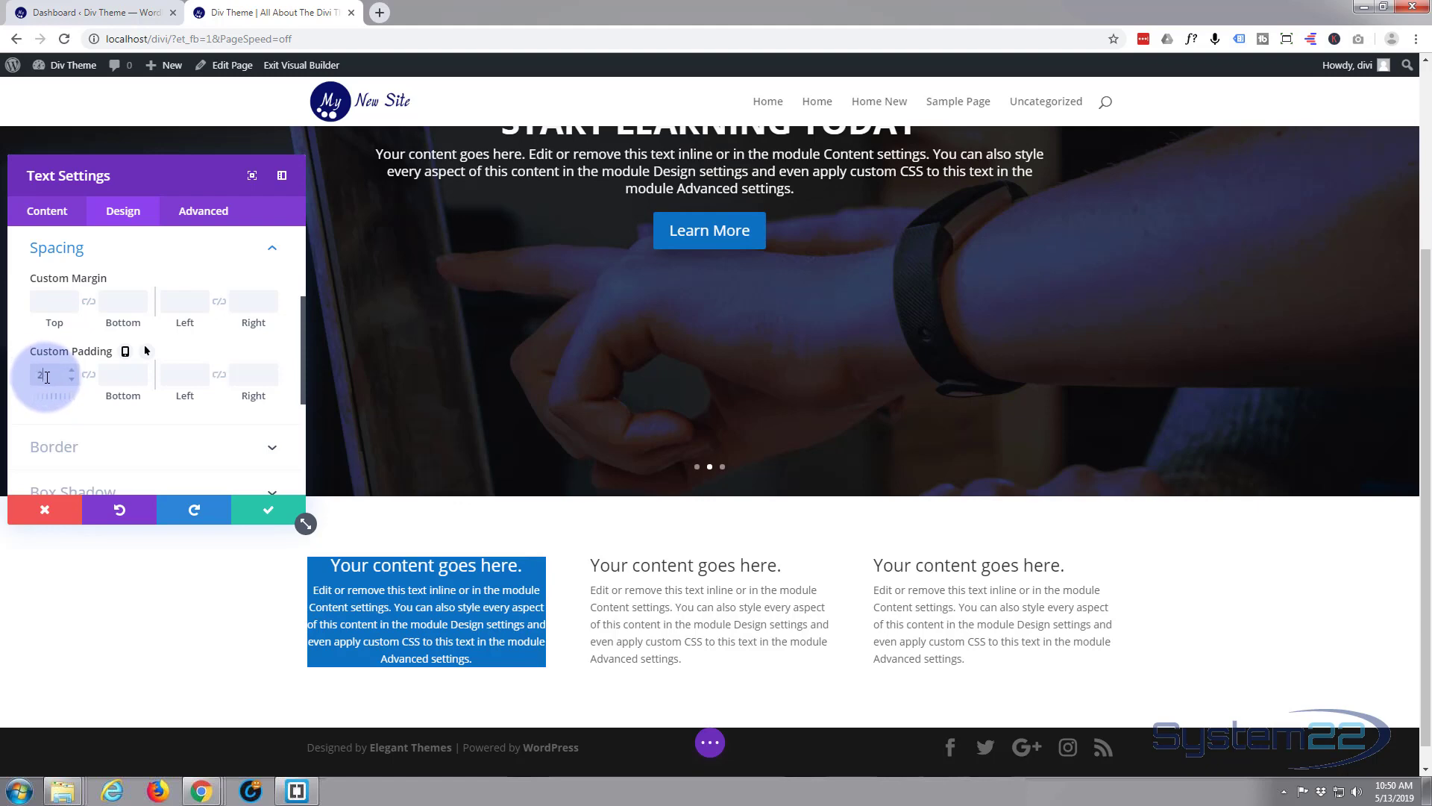
pyautogui.write('0px')
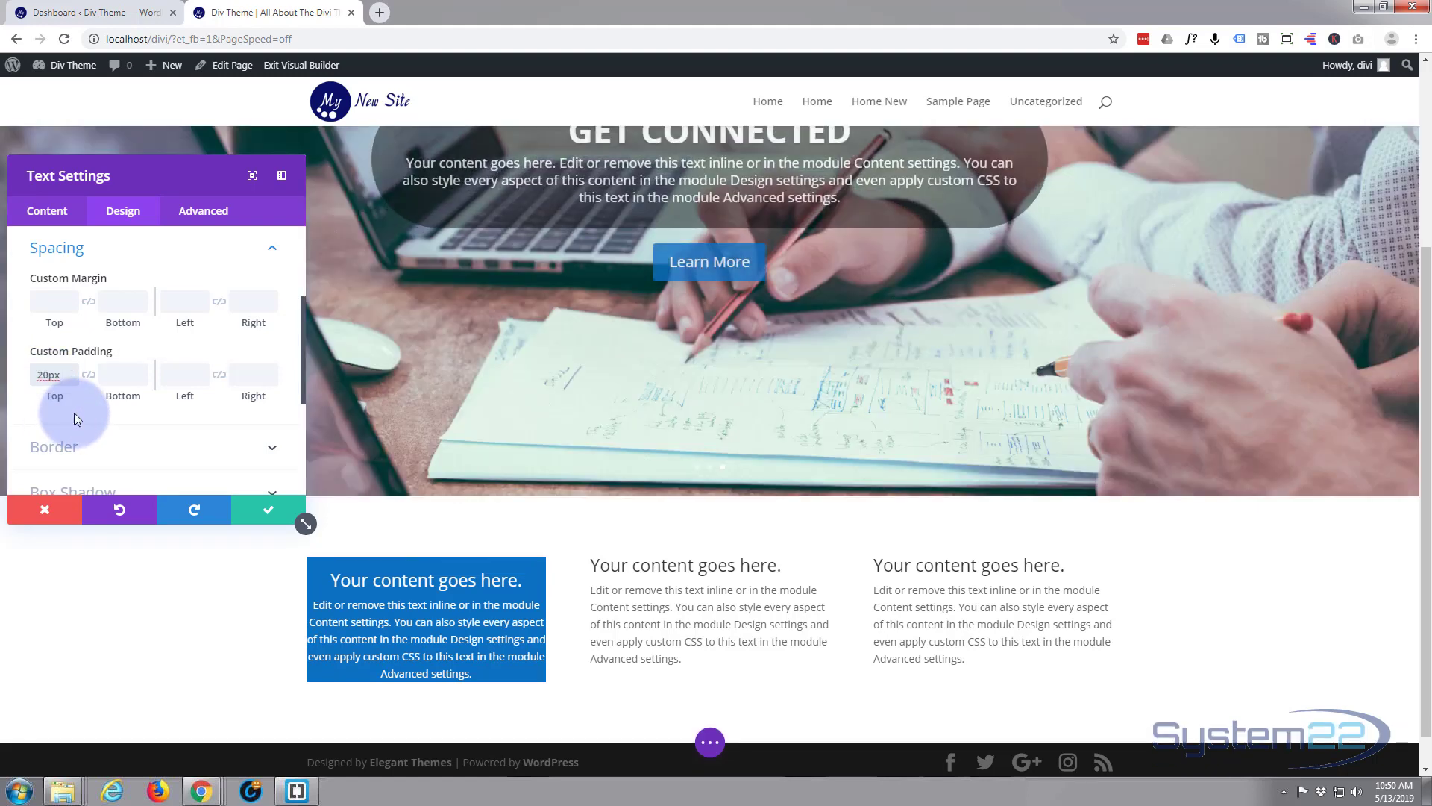
pyautogui.click(89, 376)
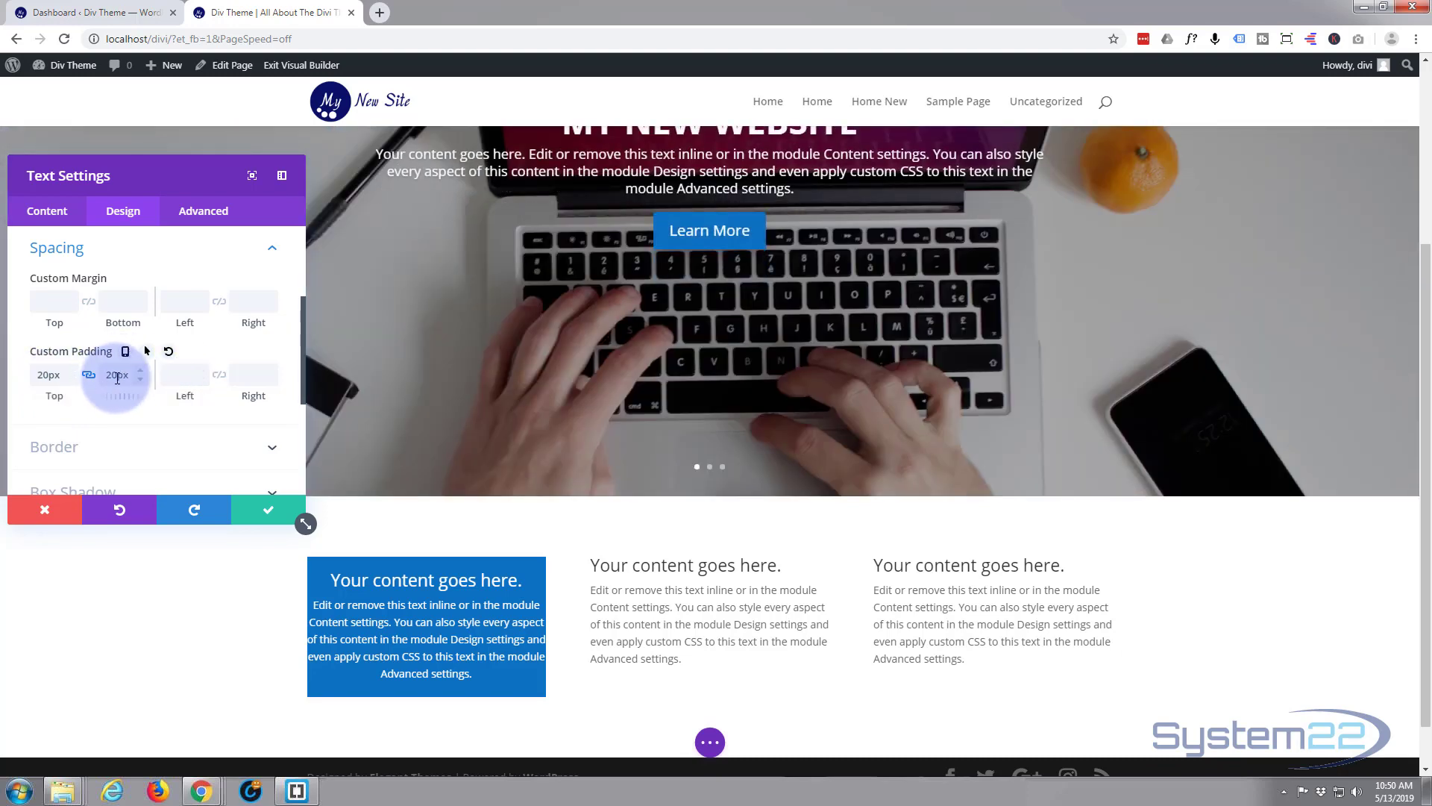
pyautogui.click(219, 375)
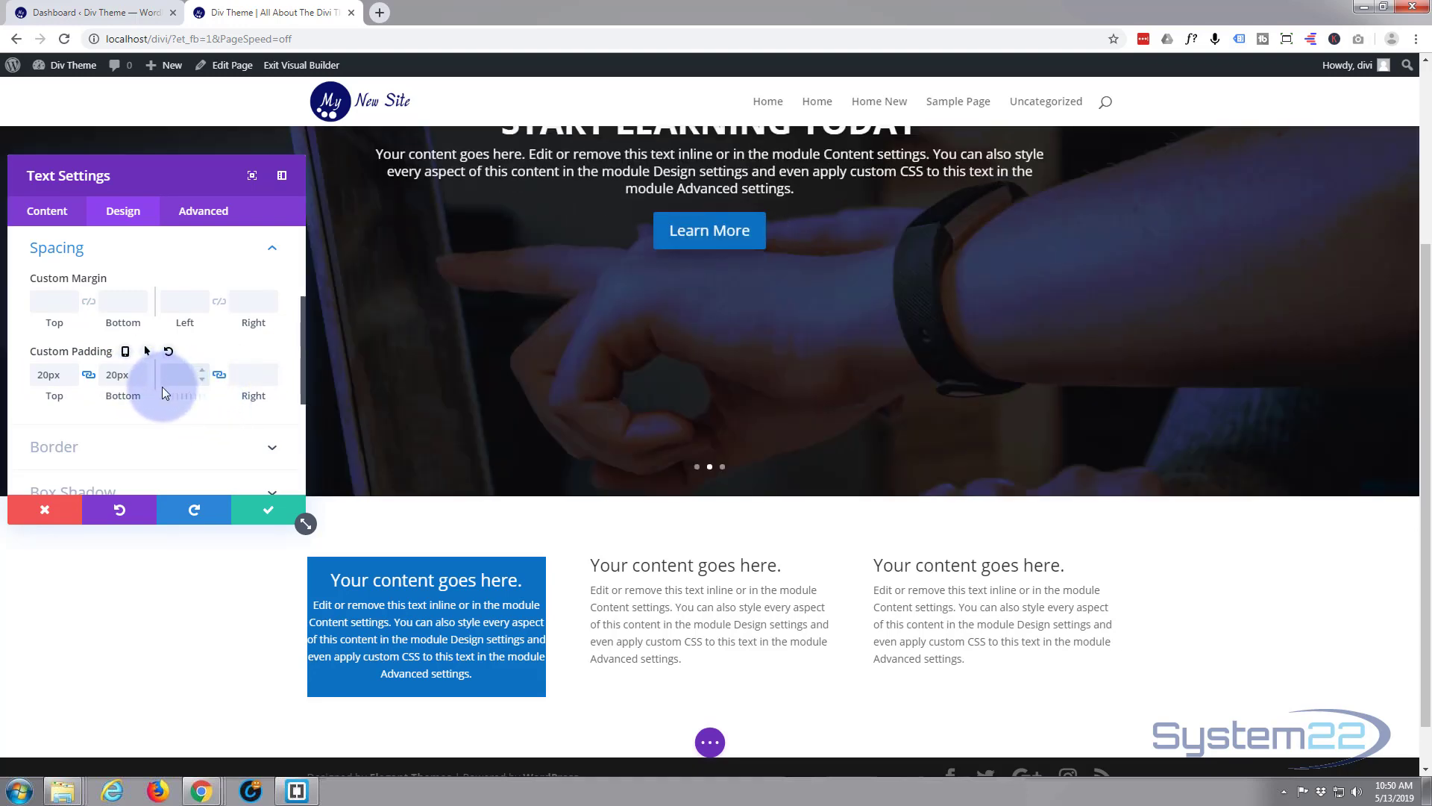
pyautogui.click(164, 387)
pyautogui.write('20px')
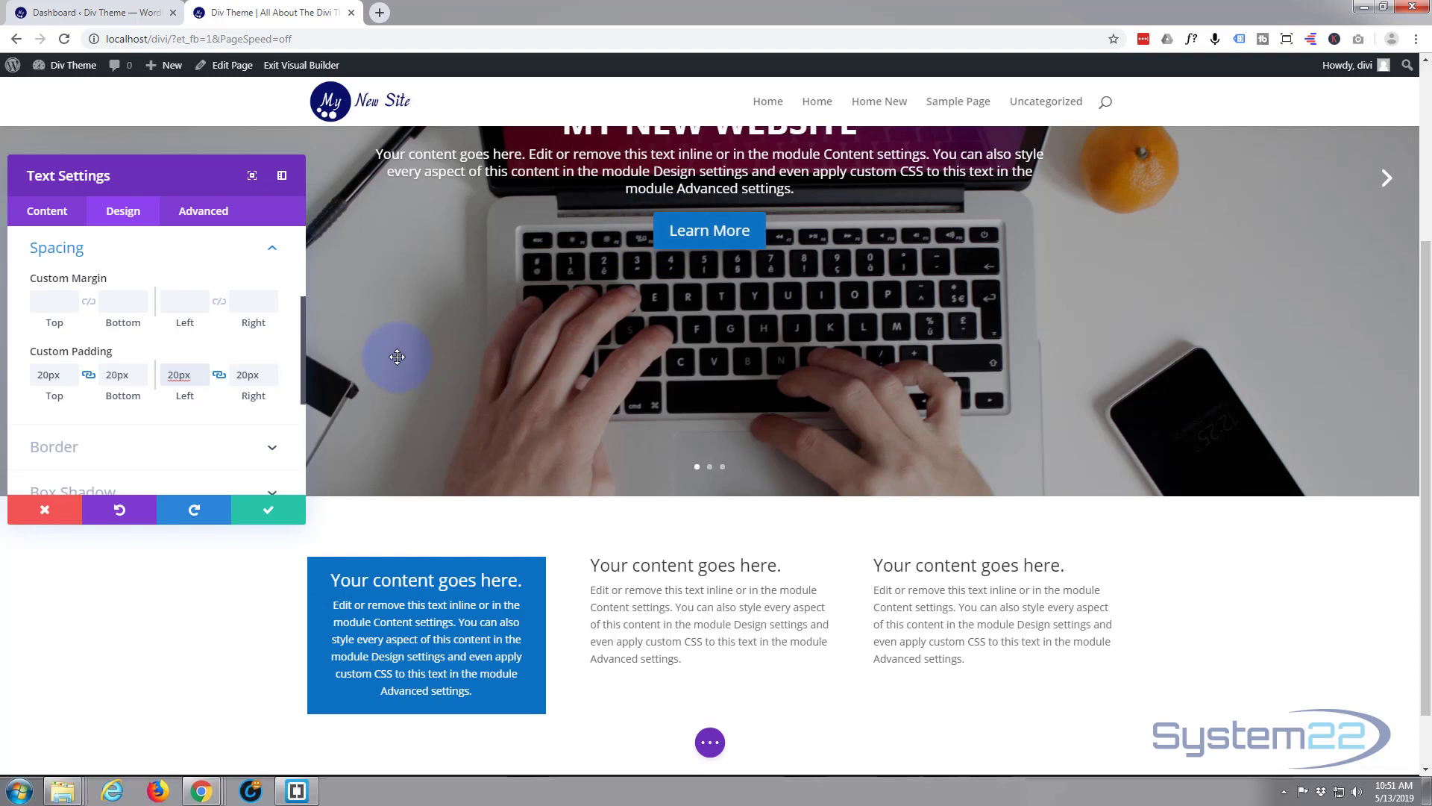
pyautogui.click(274, 251)
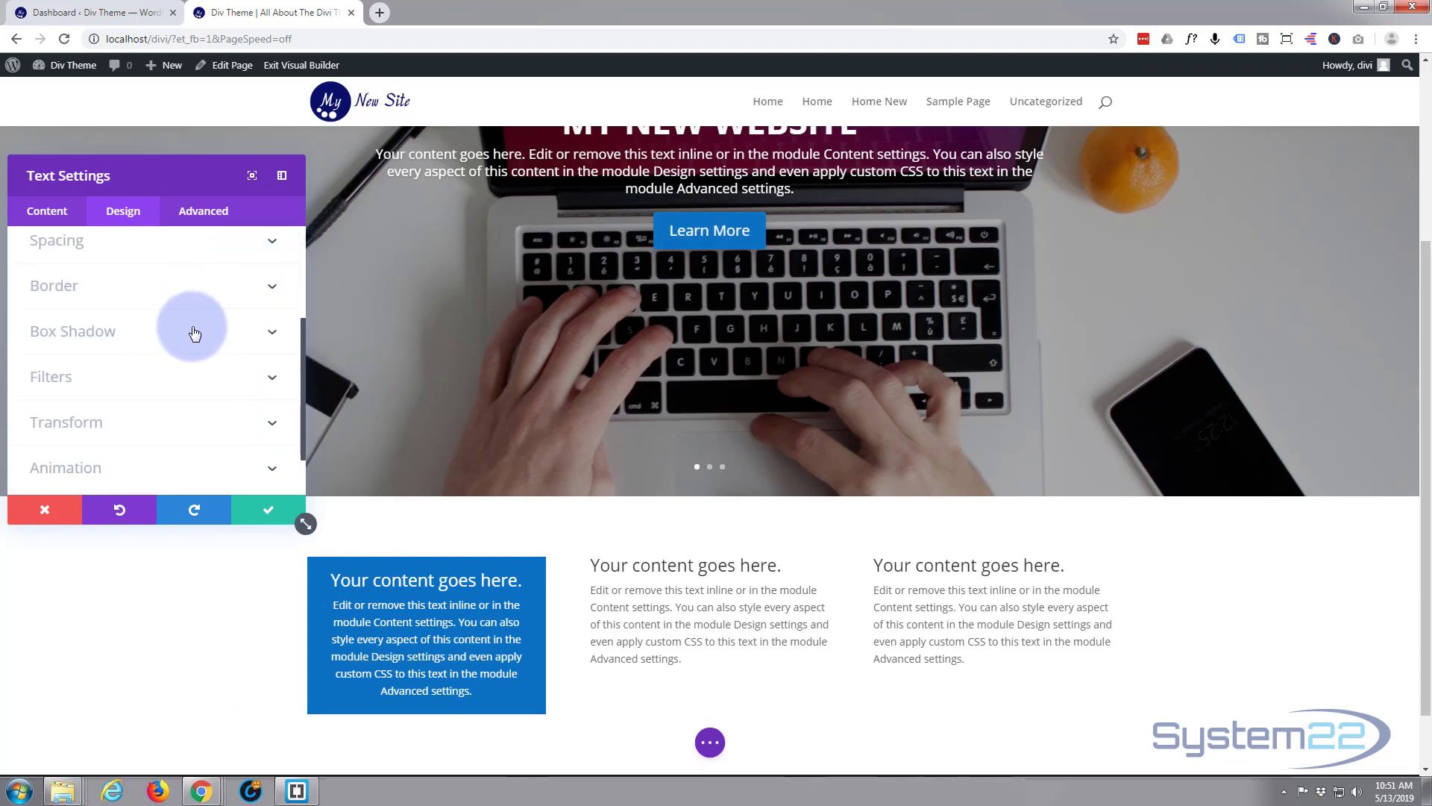
# - Change the first text module's linked rounded corners from 10px to 5px and save the module
pyautogui.click(152, 294)
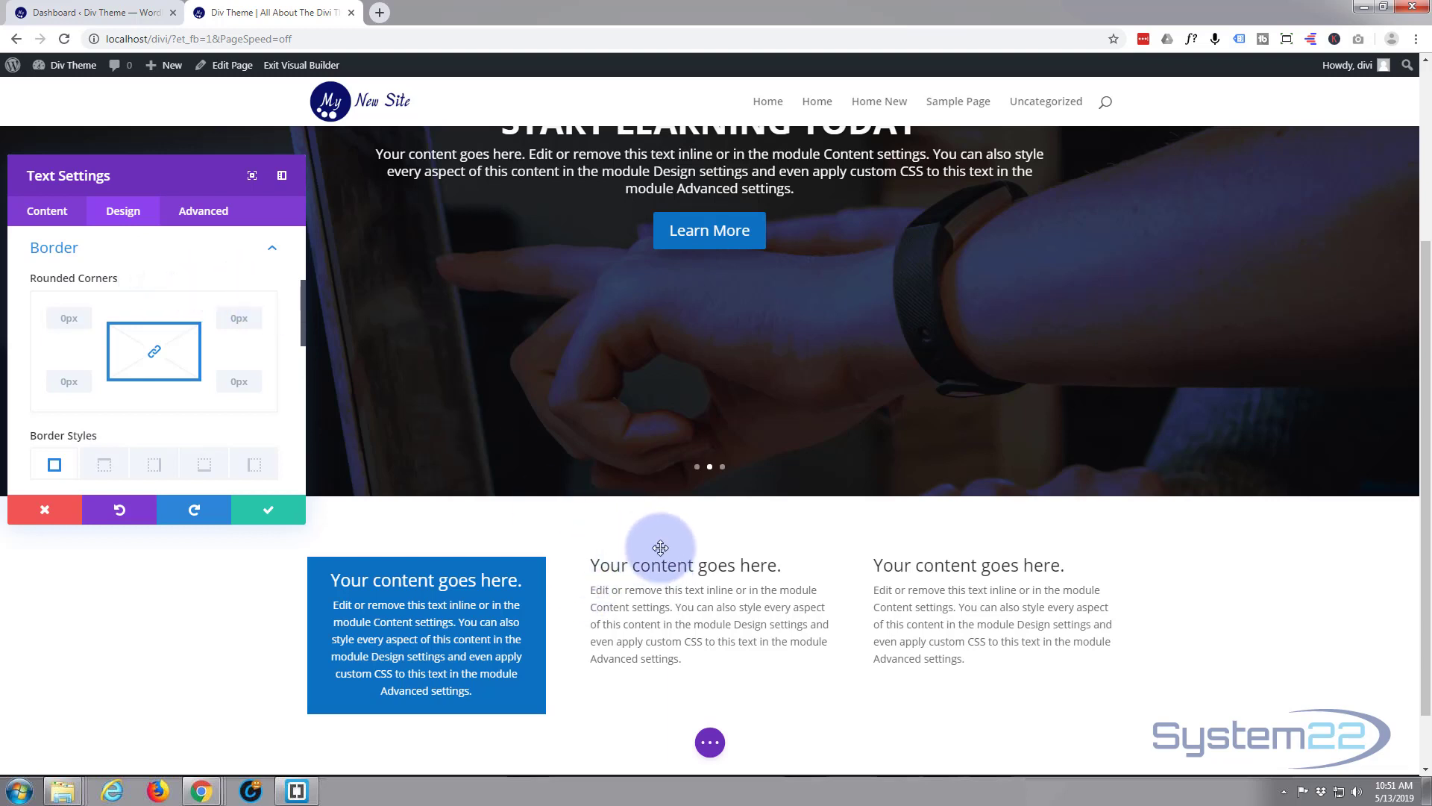
pyautogui.click(67, 317)
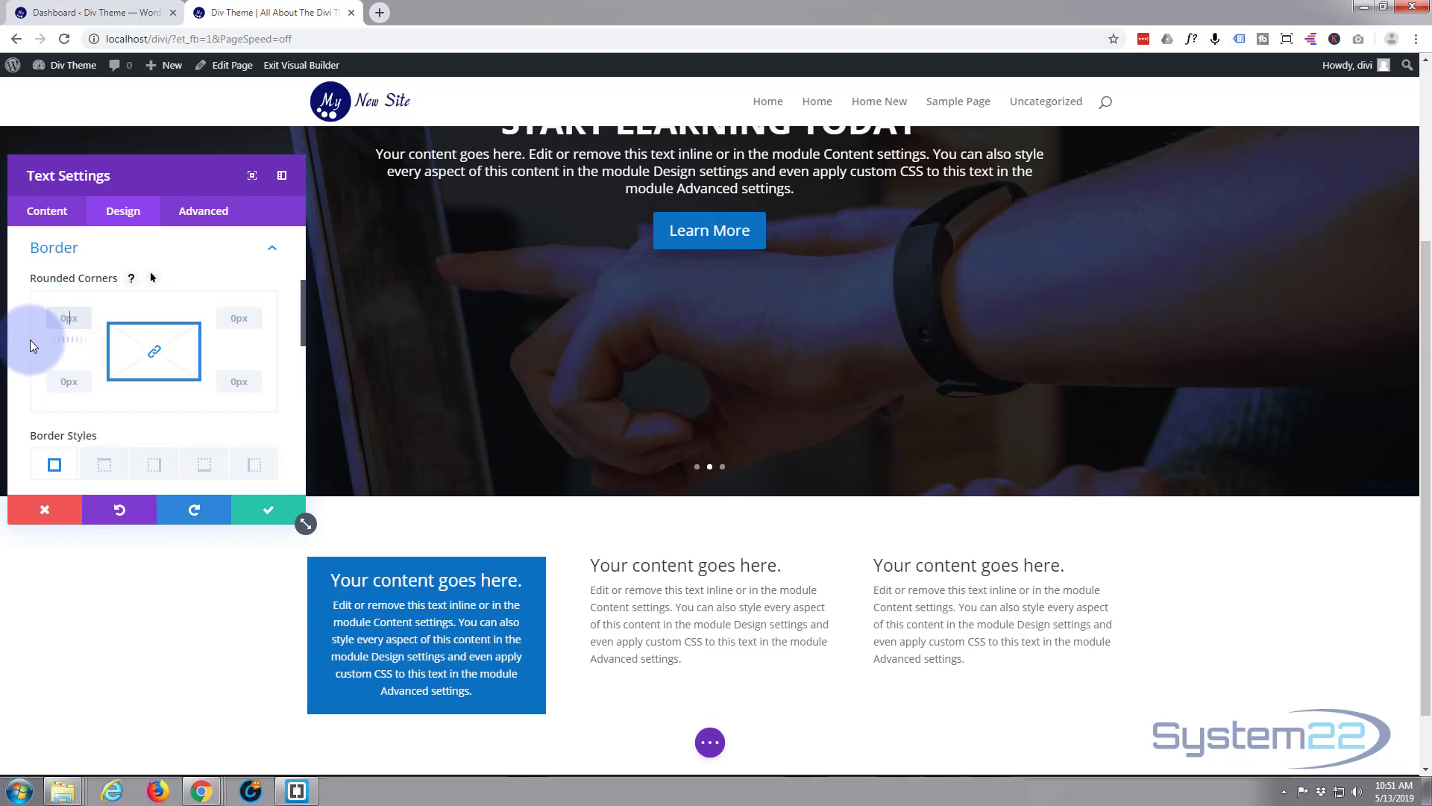
pyautogui.write('10px')
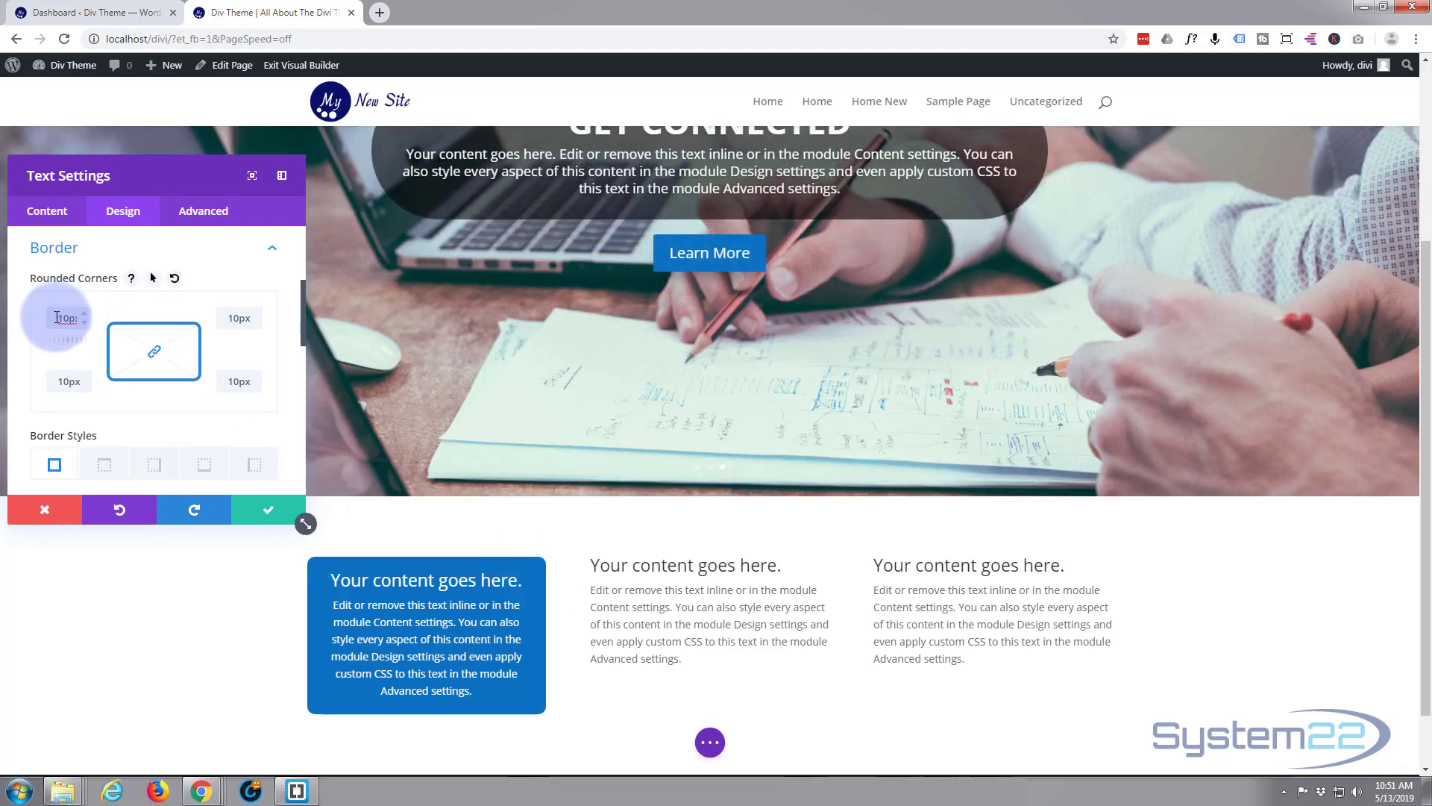
pyautogui.doubleClick(57, 317)
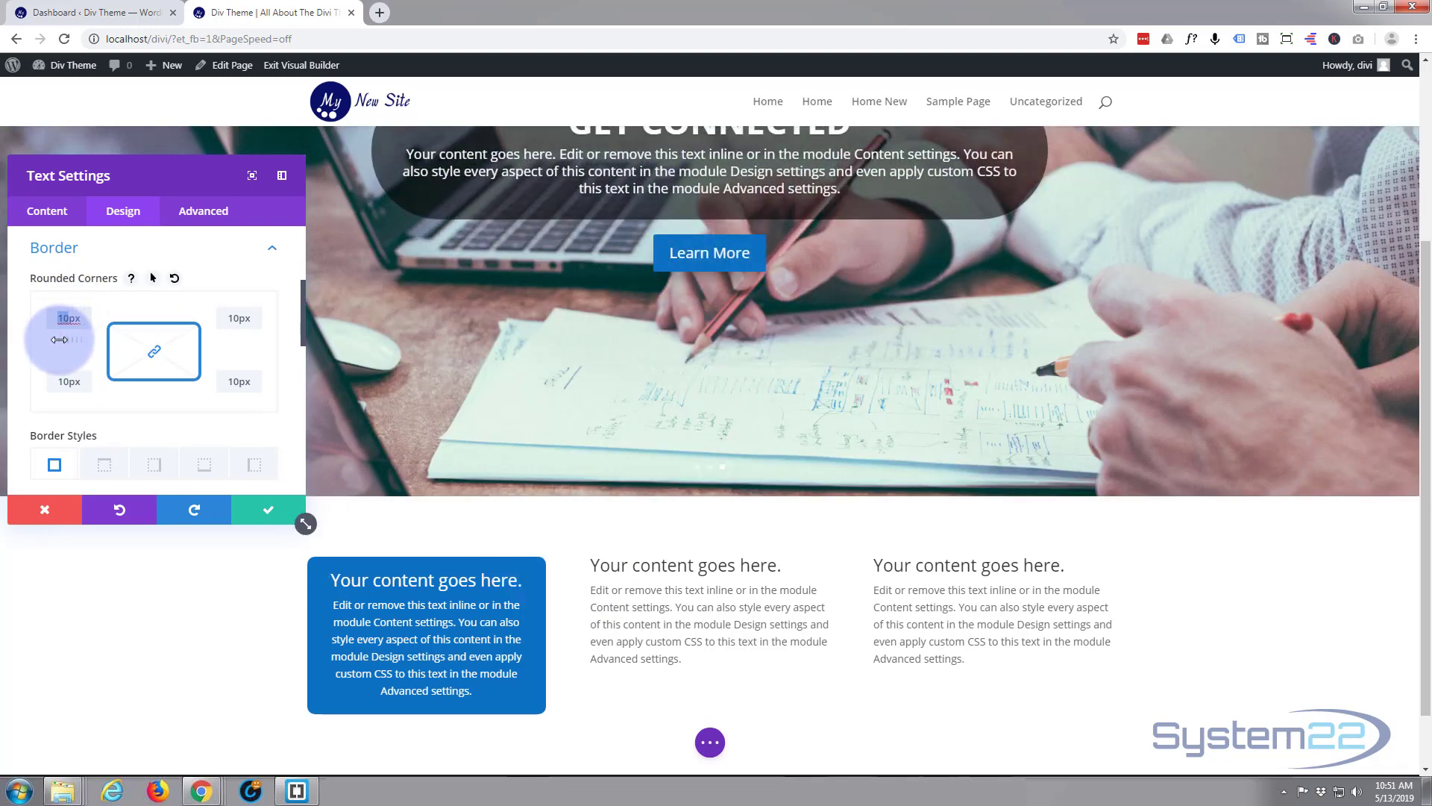
pyautogui.write('5')
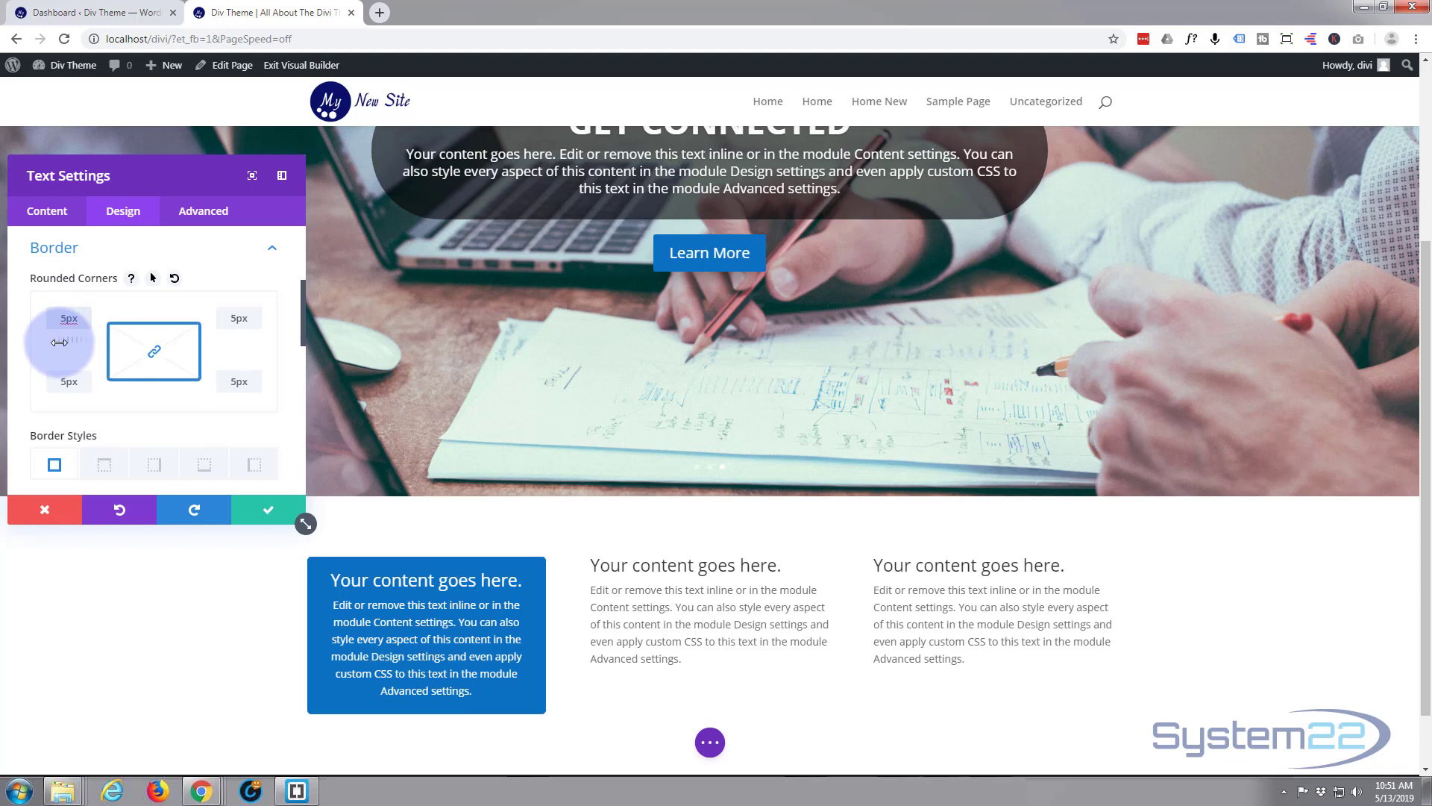
pyautogui.click(156, 354)
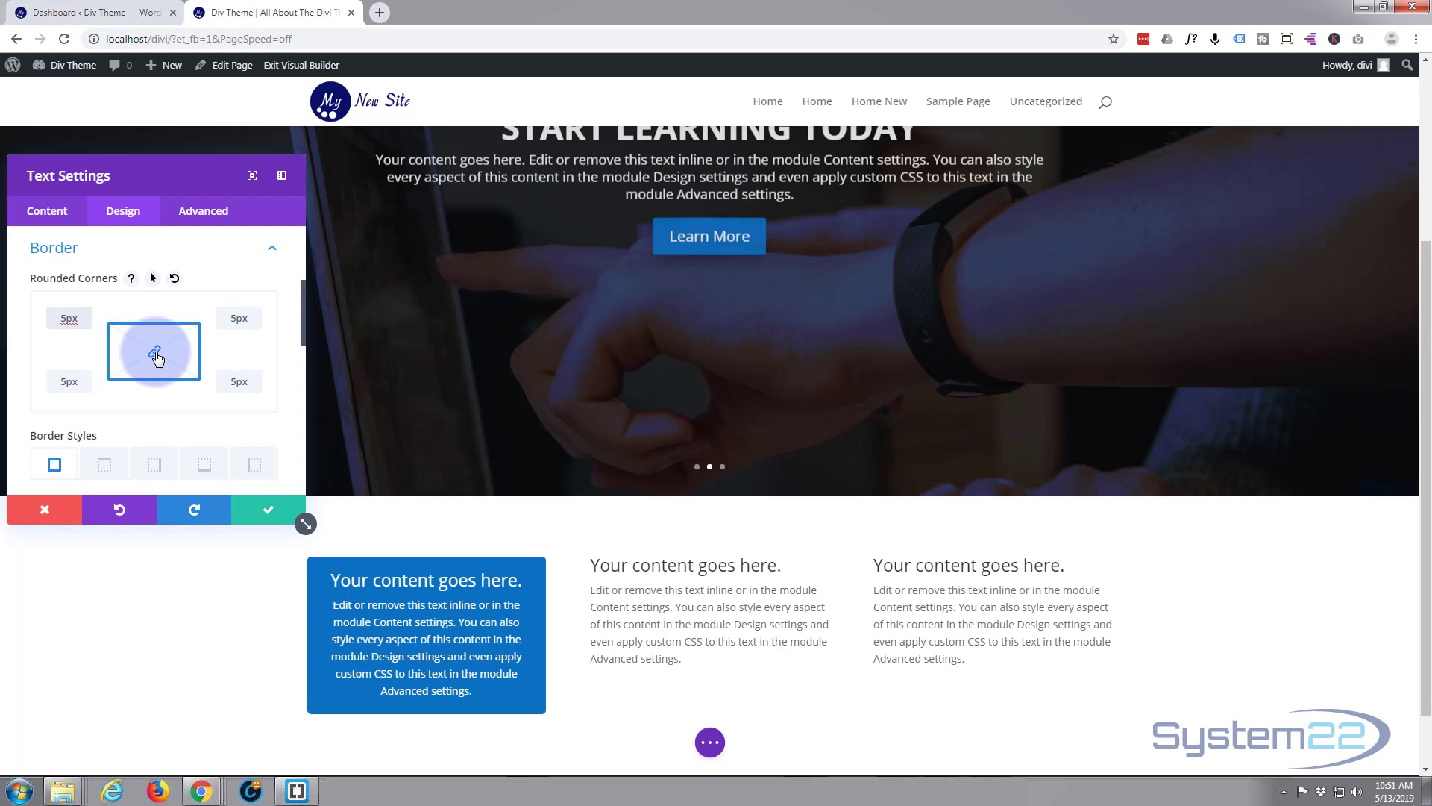
pyautogui.click(157, 358)
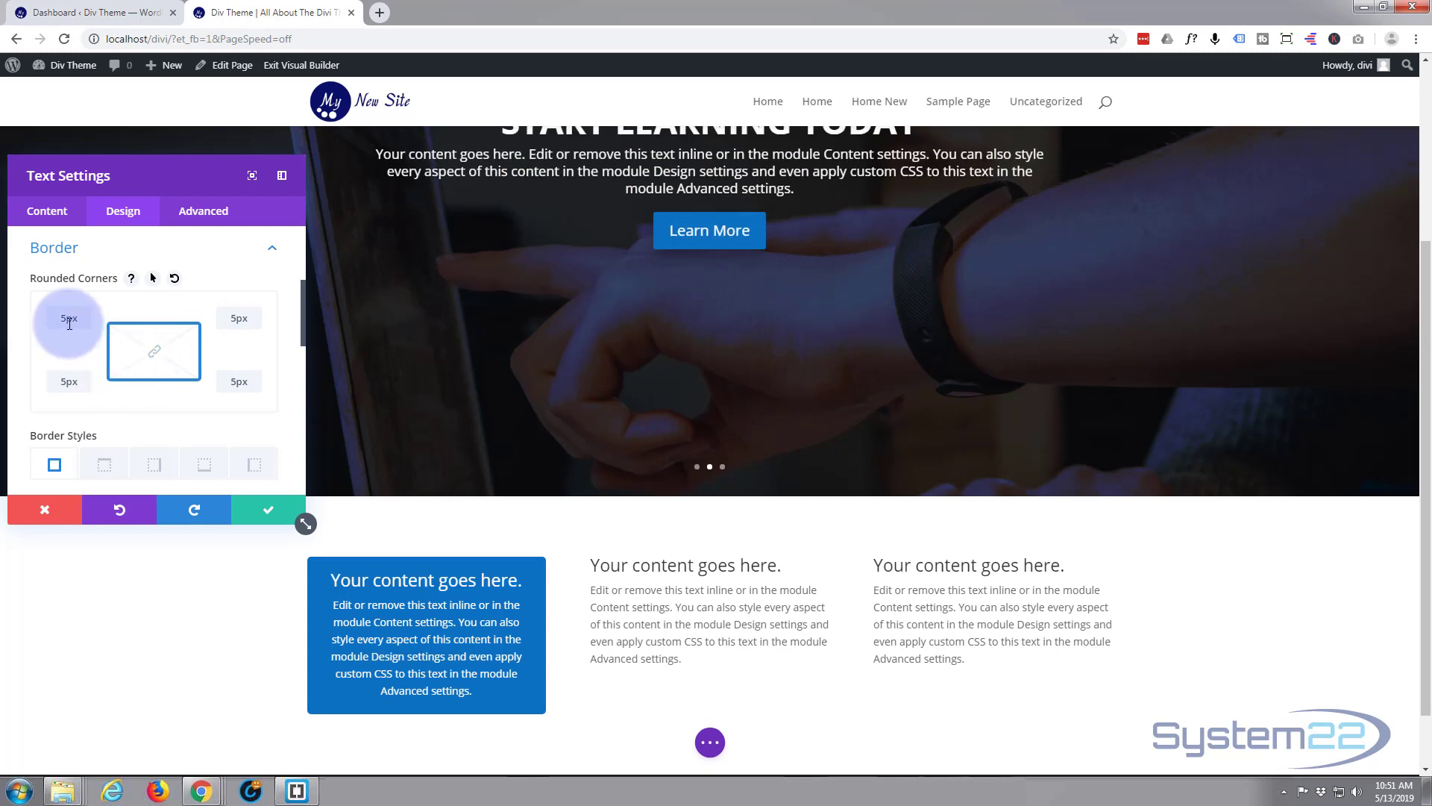
pyautogui.click(161, 353)
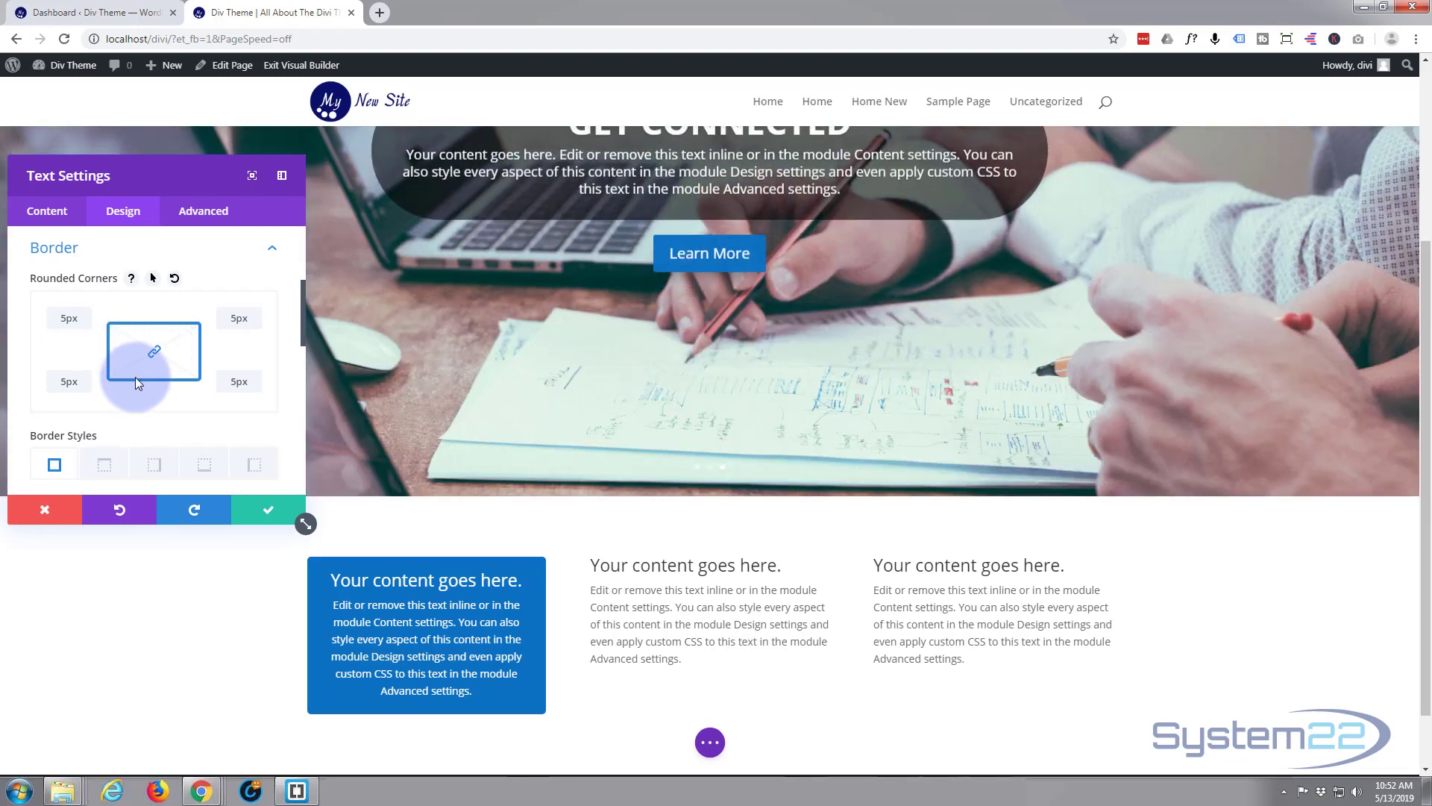
pyautogui.click(269, 521)
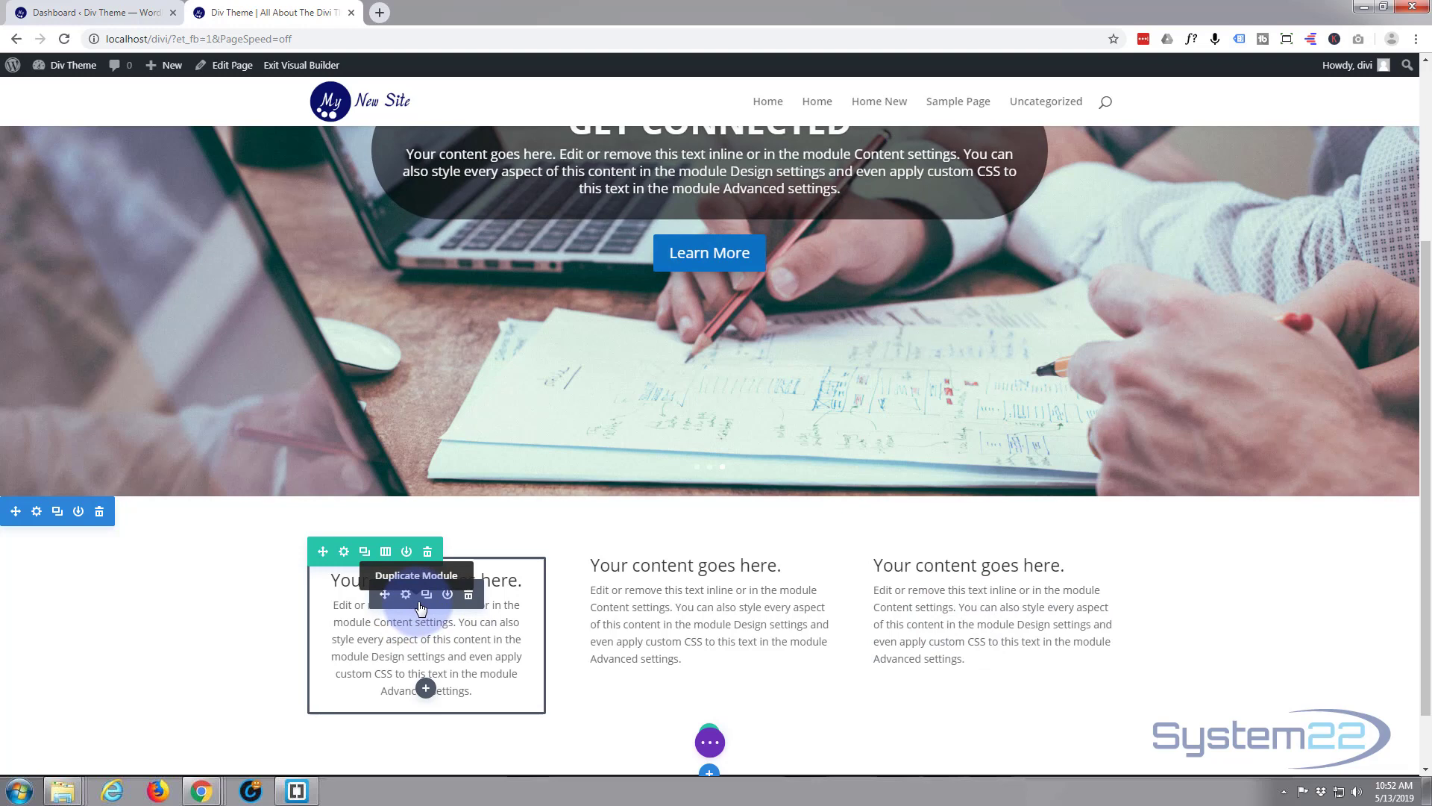
# - Extend the first text module's styles throughout This Row so all three columns match
pyautogui.rightClick(421, 607)
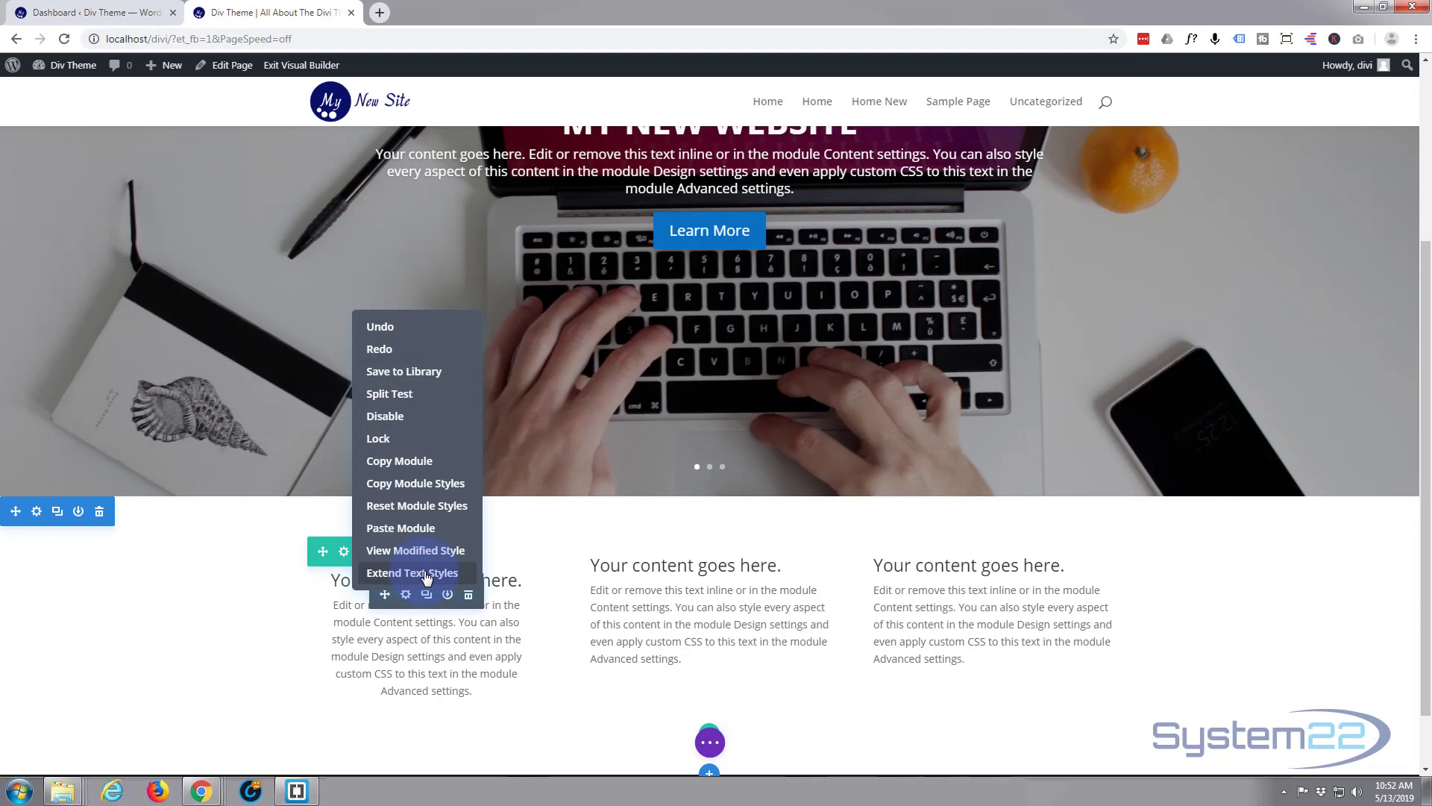
pyautogui.click(426, 573)
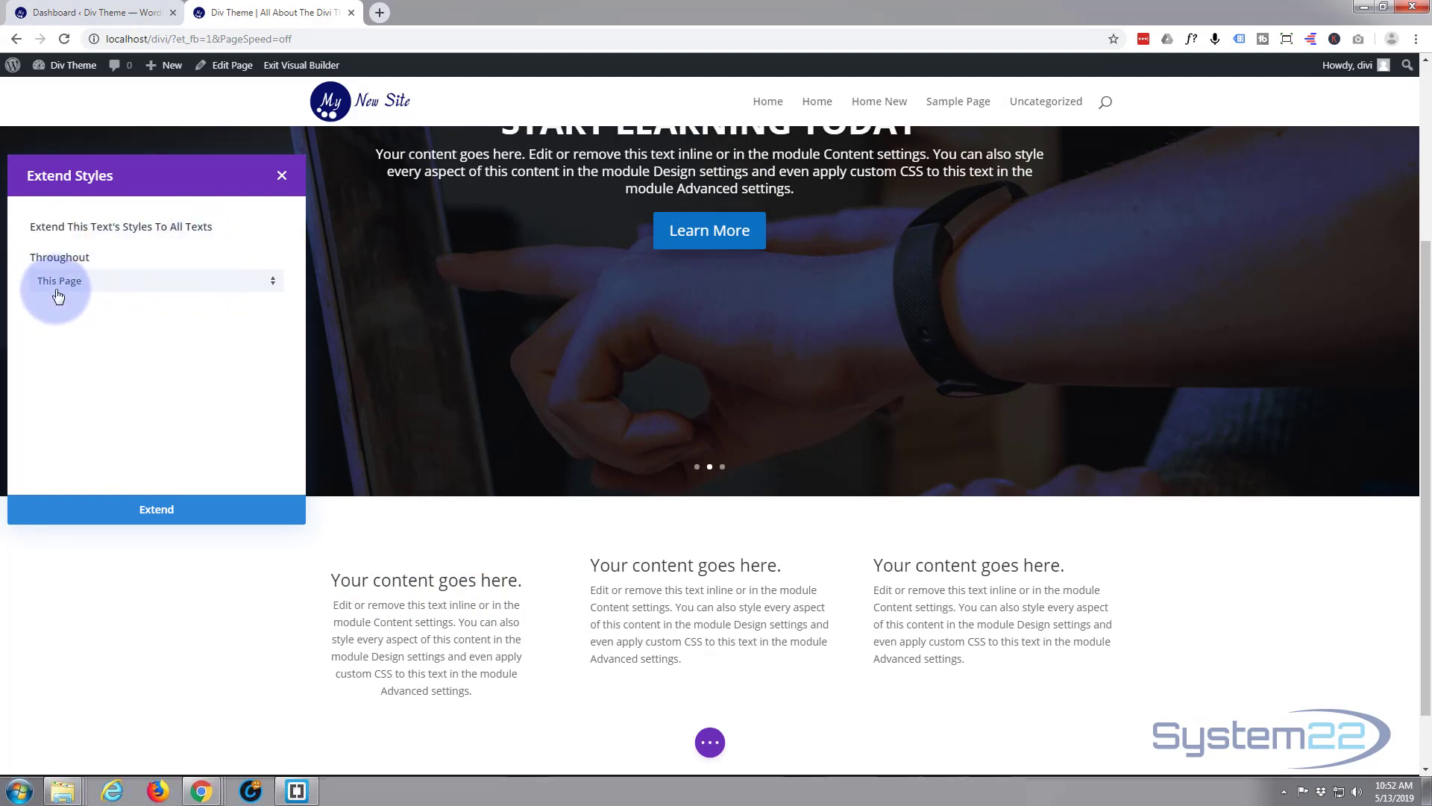
pyautogui.click(274, 288)
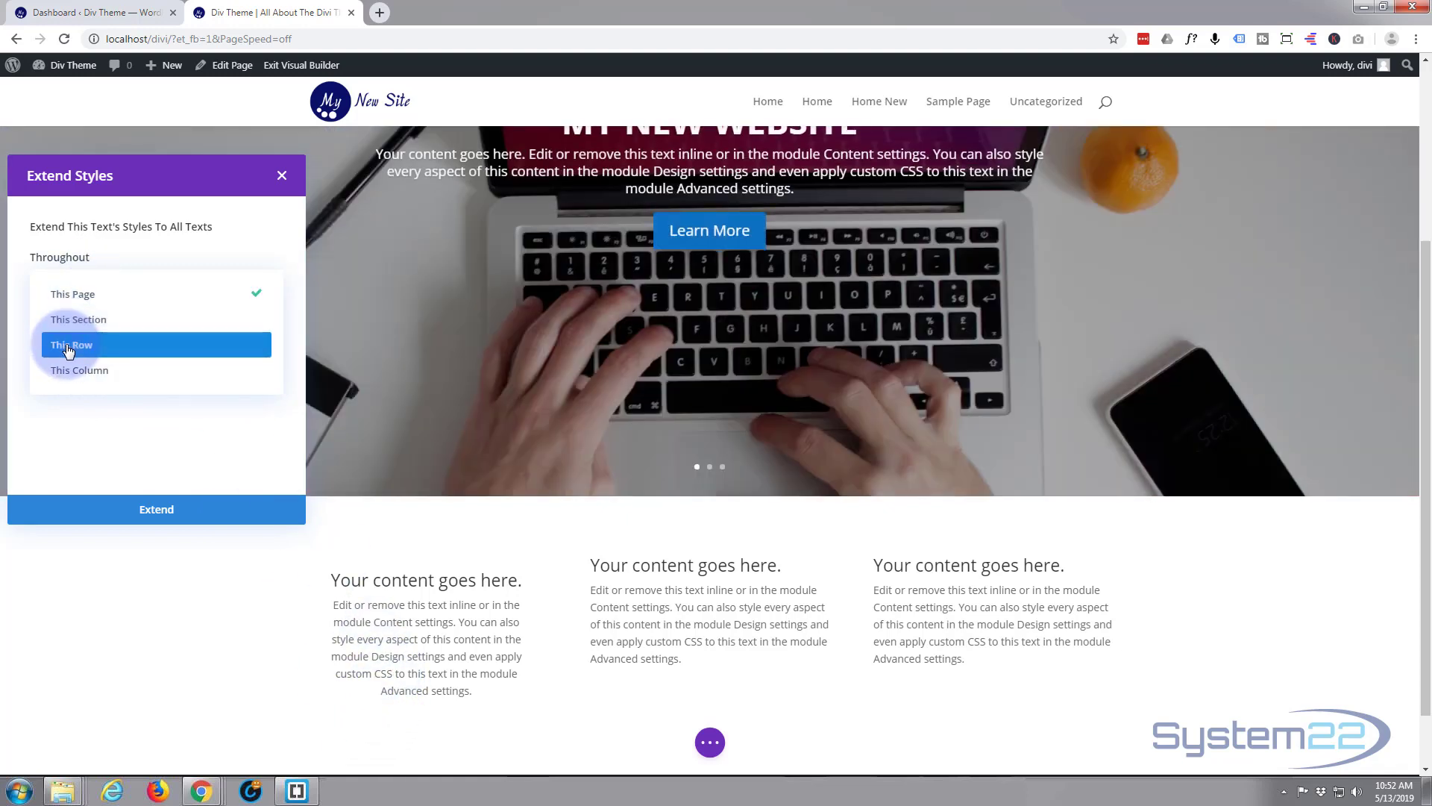
pyautogui.click(69, 346)
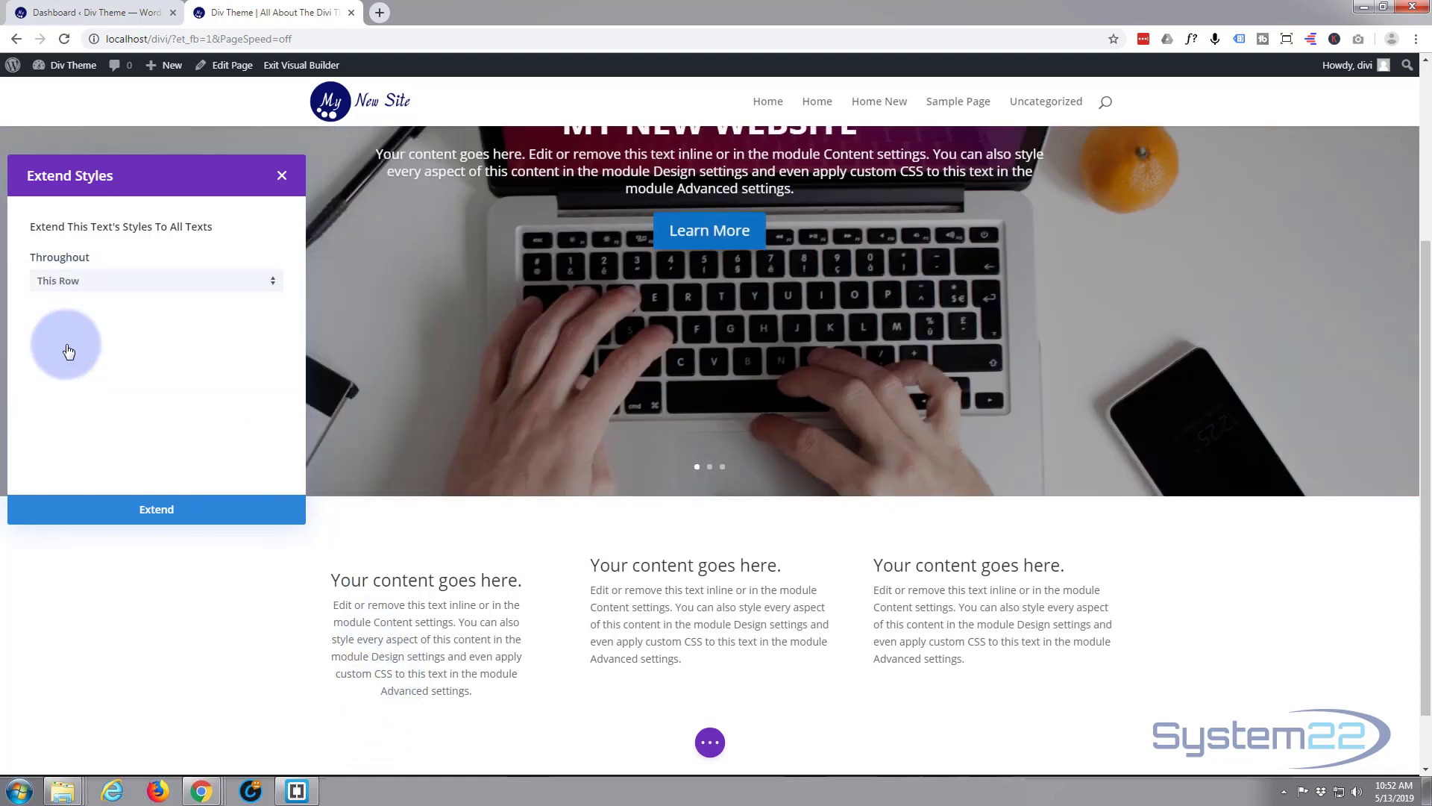
pyautogui.click(157, 510)
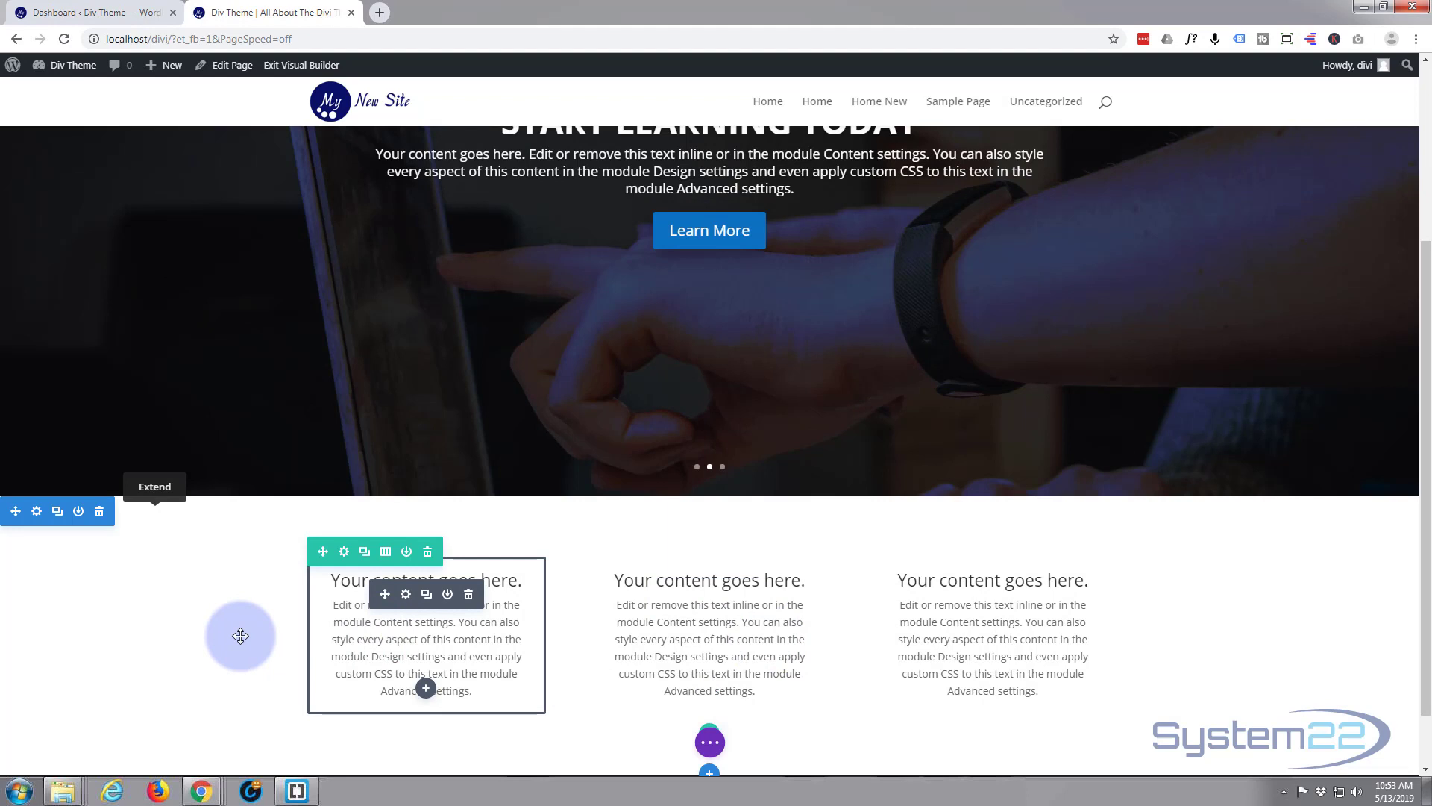
# - Save the page changes and exit the Visual Builder to the live home page
pyautogui.moveTo(240, 636); pyautogui.dragTo(233, 636)
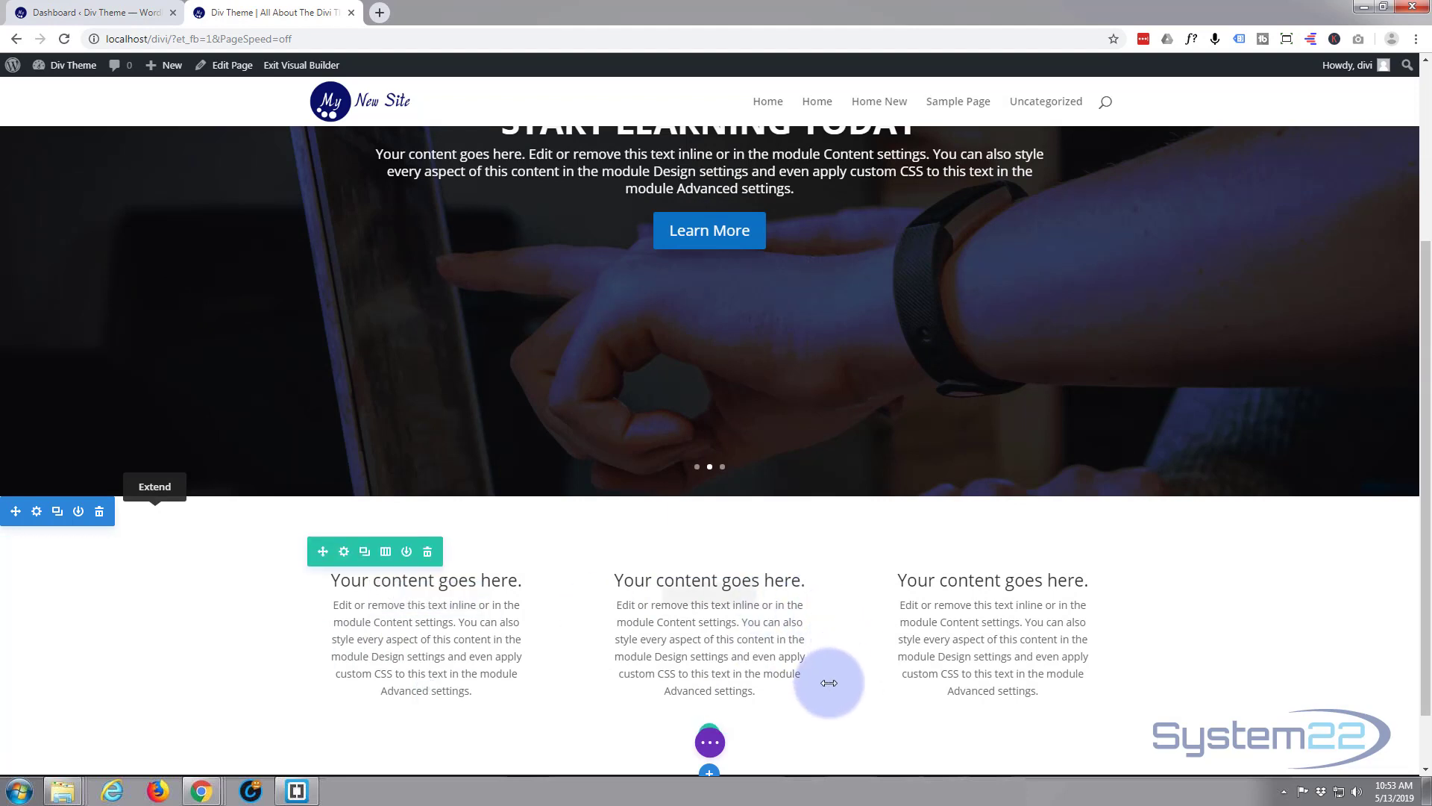
pyautogui.click(712, 745)
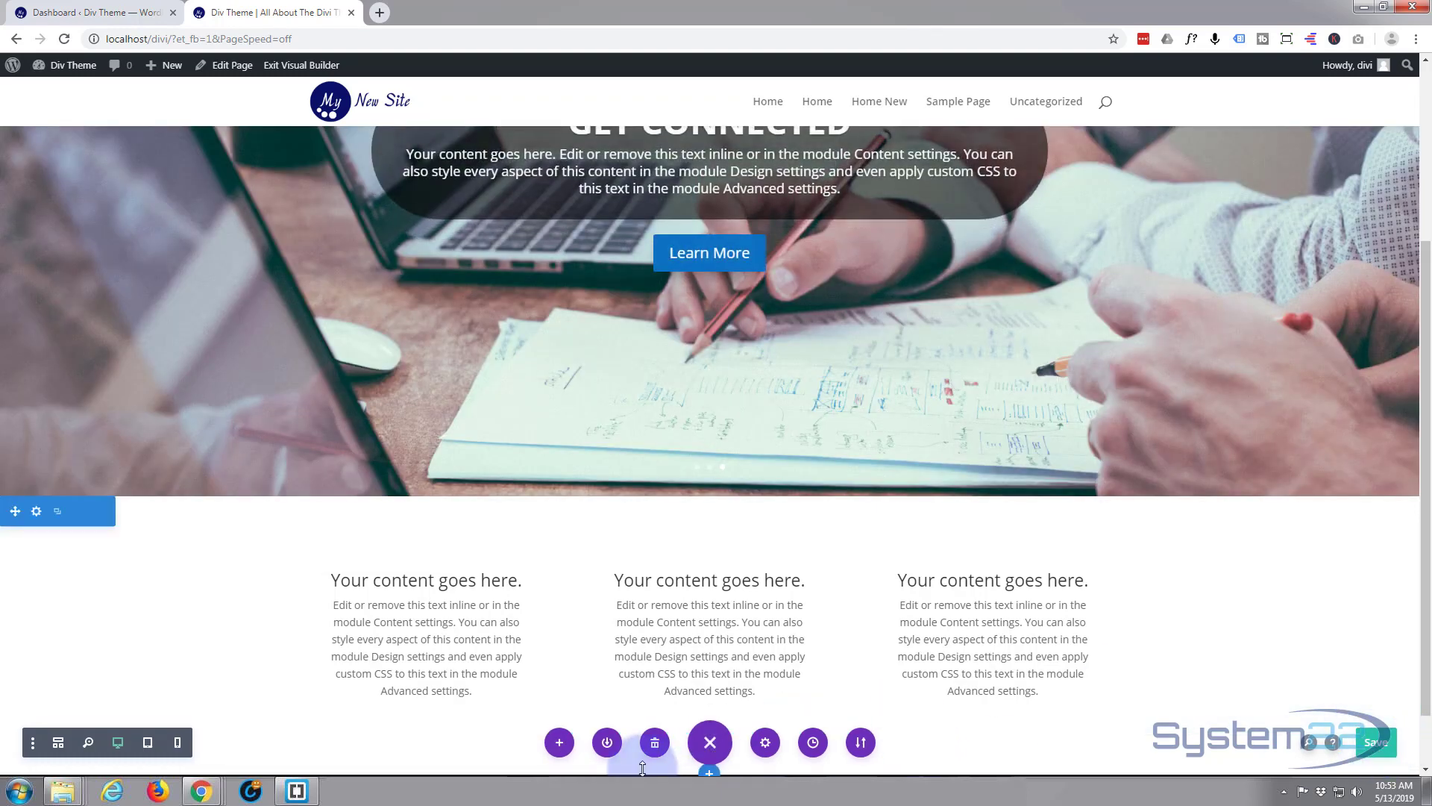
pyautogui.click(710, 745)
pyautogui.click(1378, 743)
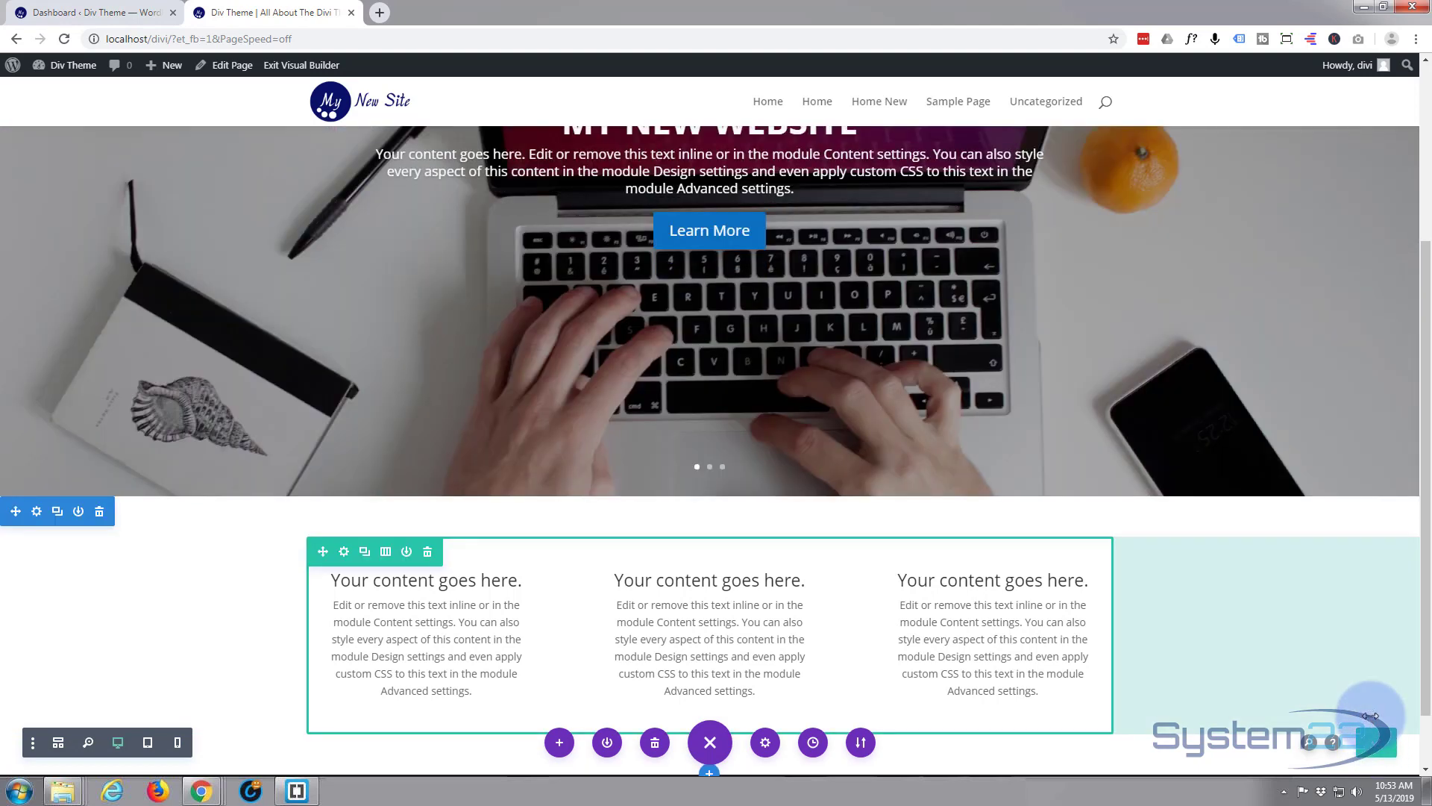
pyautogui.click(299, 70)
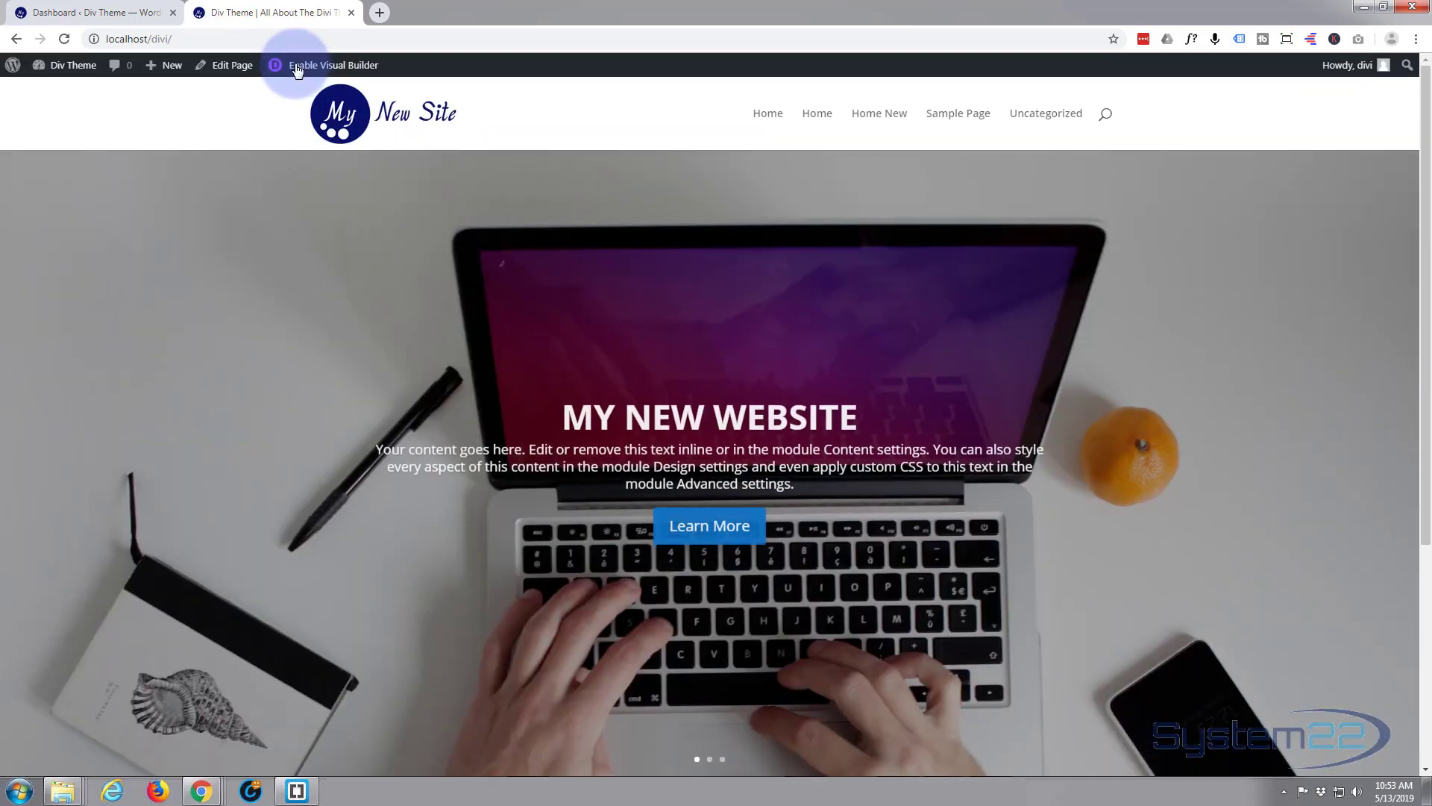
# - Check the first column's blue hover box on the live page, then re-enable the Visual Builder
pyautogui.scroll(-3, 266, 279)
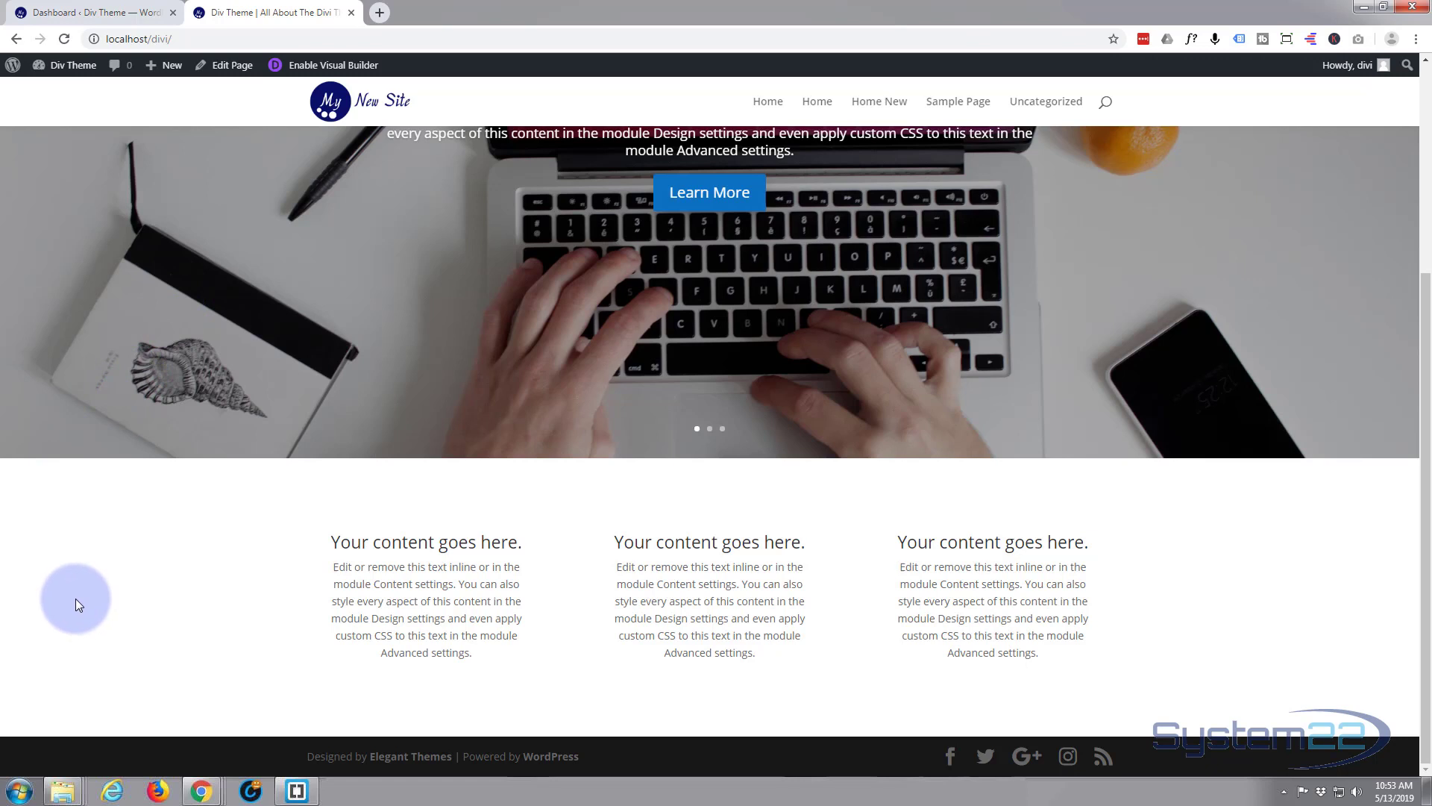
pyautogui.click(373, 602)
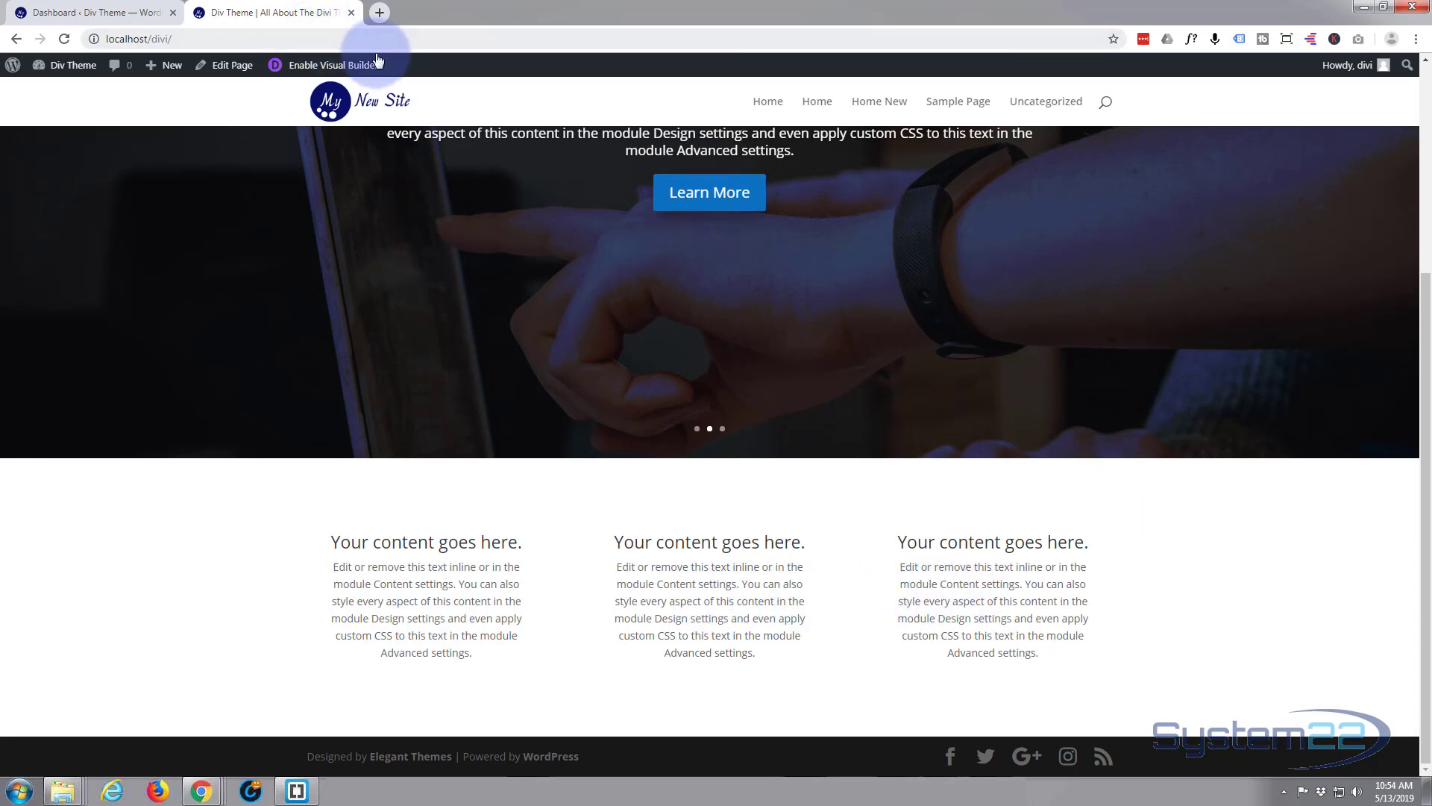
pyautogui.click(330, 70)
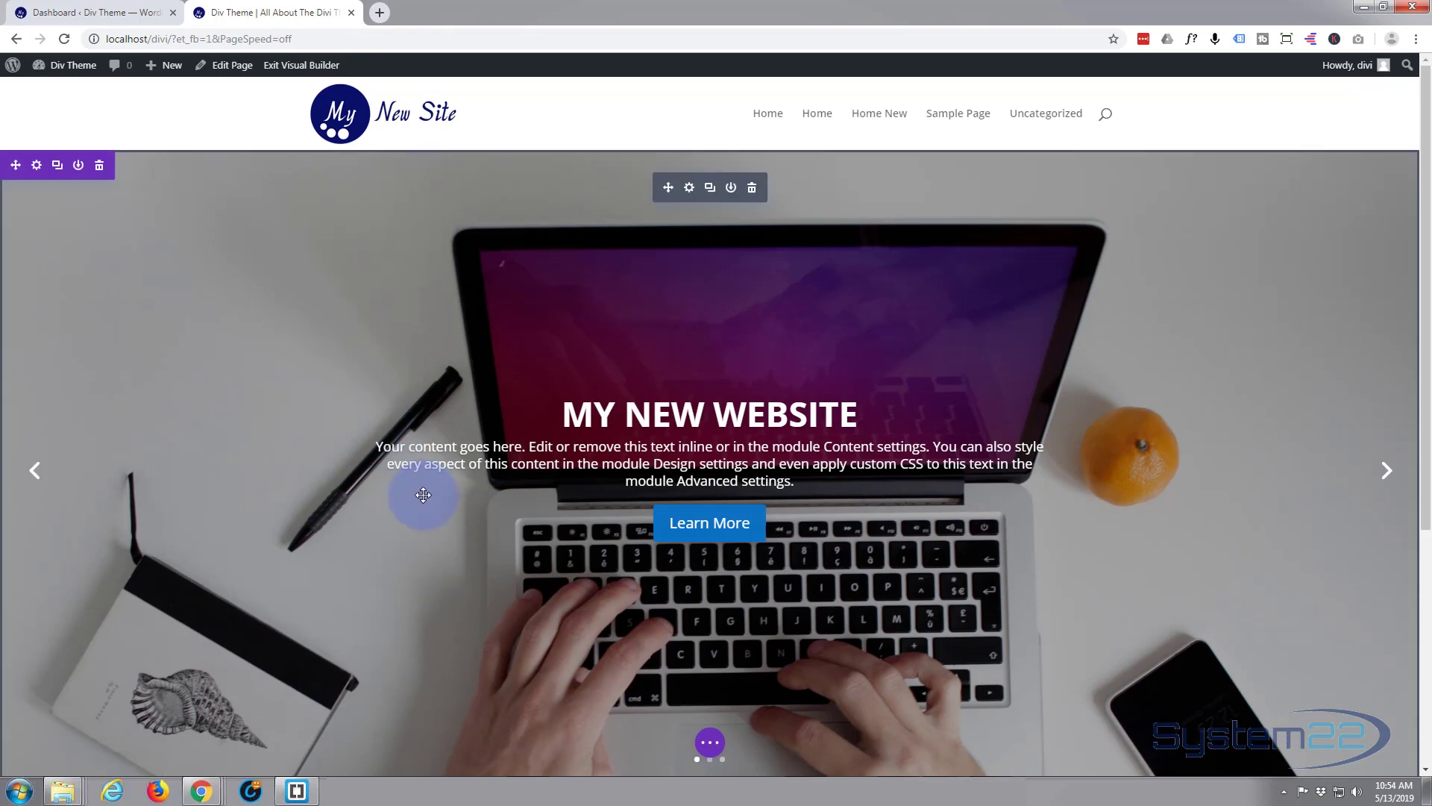
# - Copy the first text module's styles and paste them onto the middle and right modules
pyautogui.scroll(-5, 419, 496)
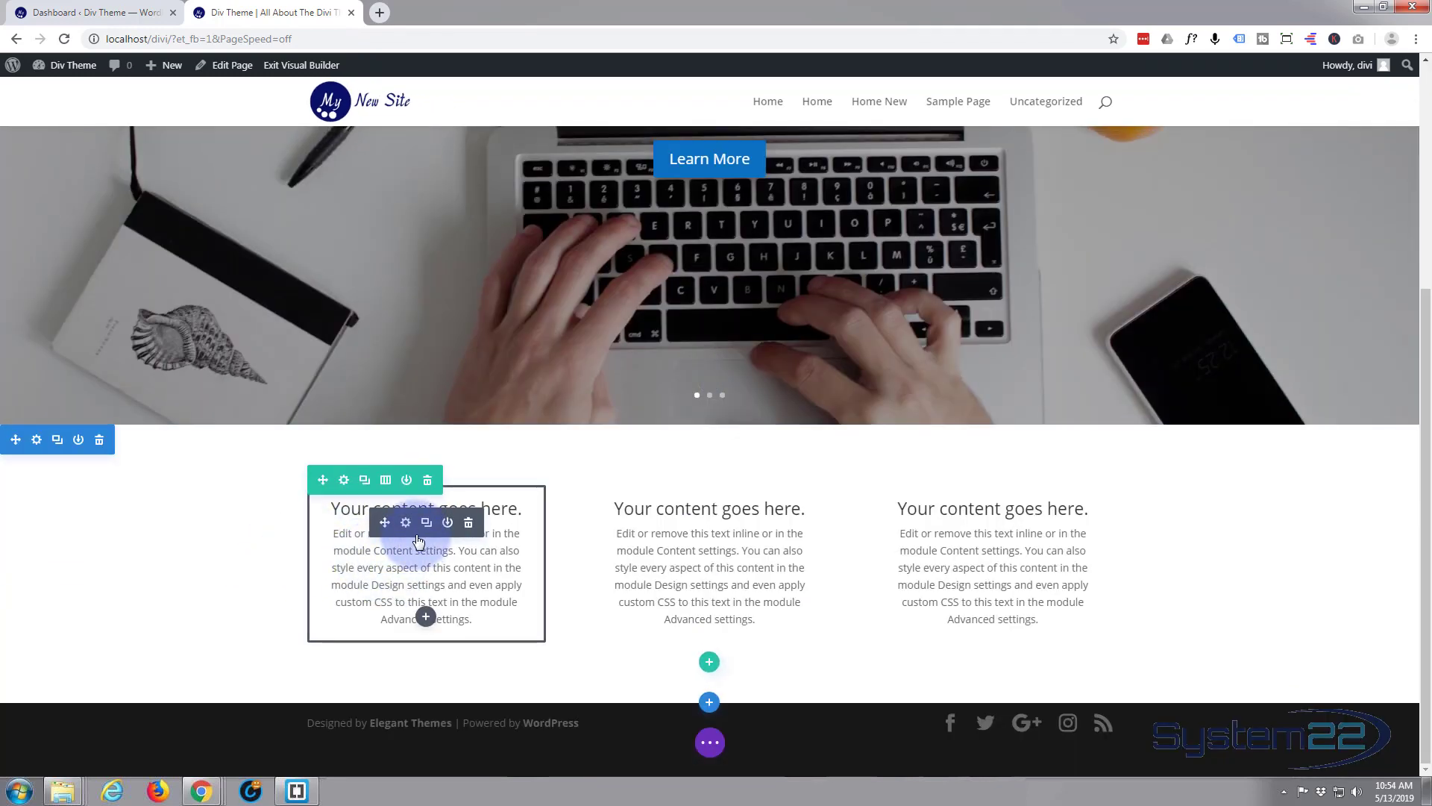
pyautogui.rightClick(416, 538)
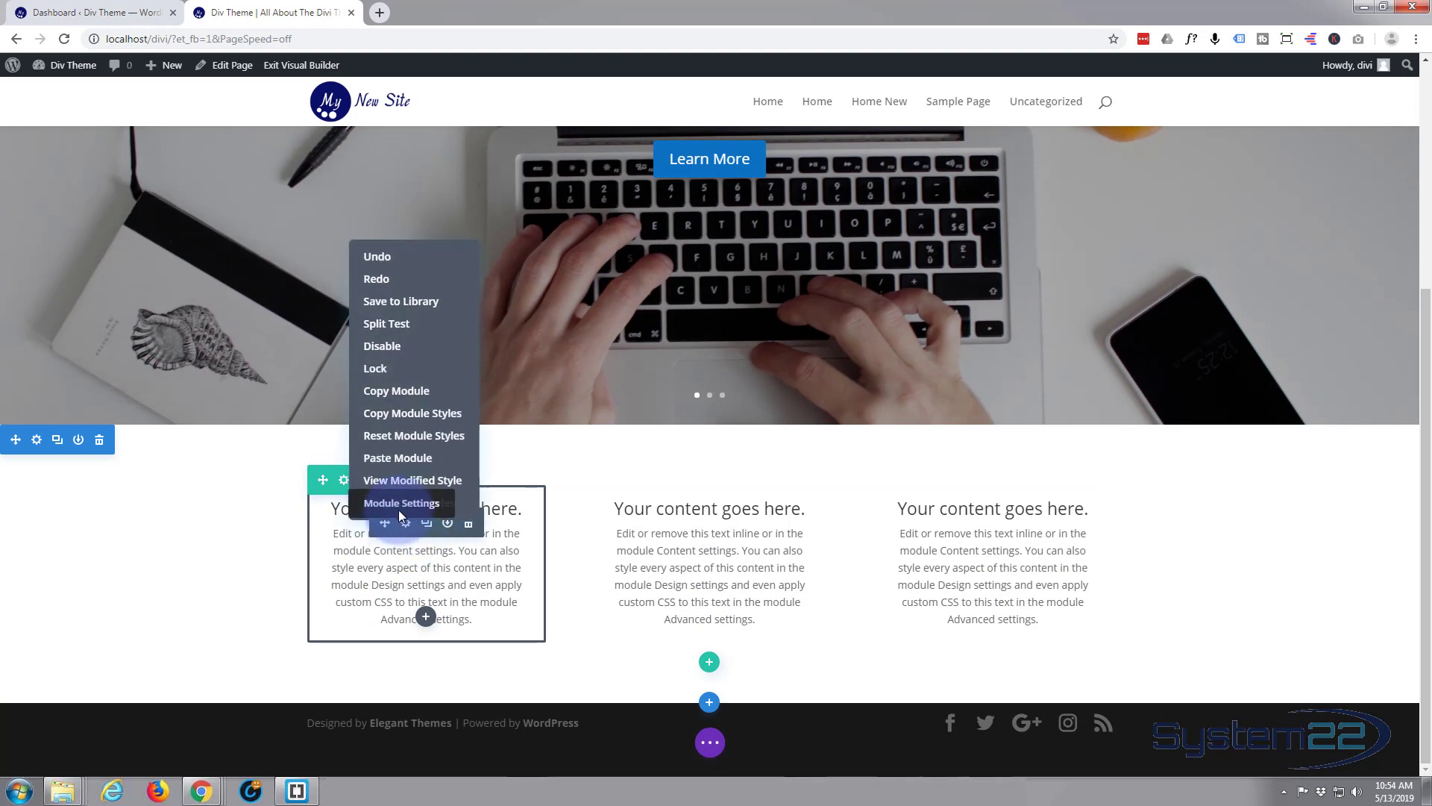
pyautogui.click(408, 415)
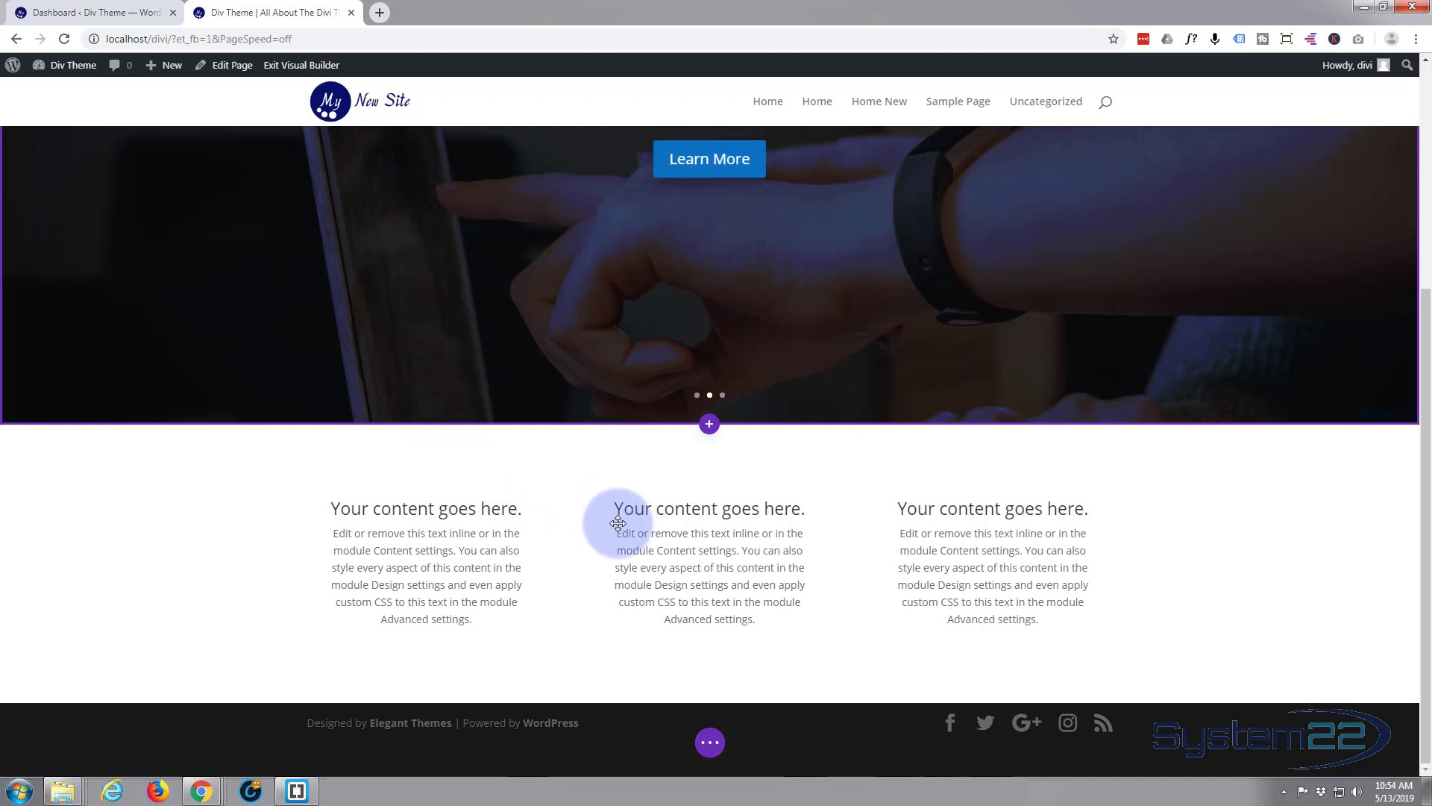
pyautogui.rightClick(692, 531)
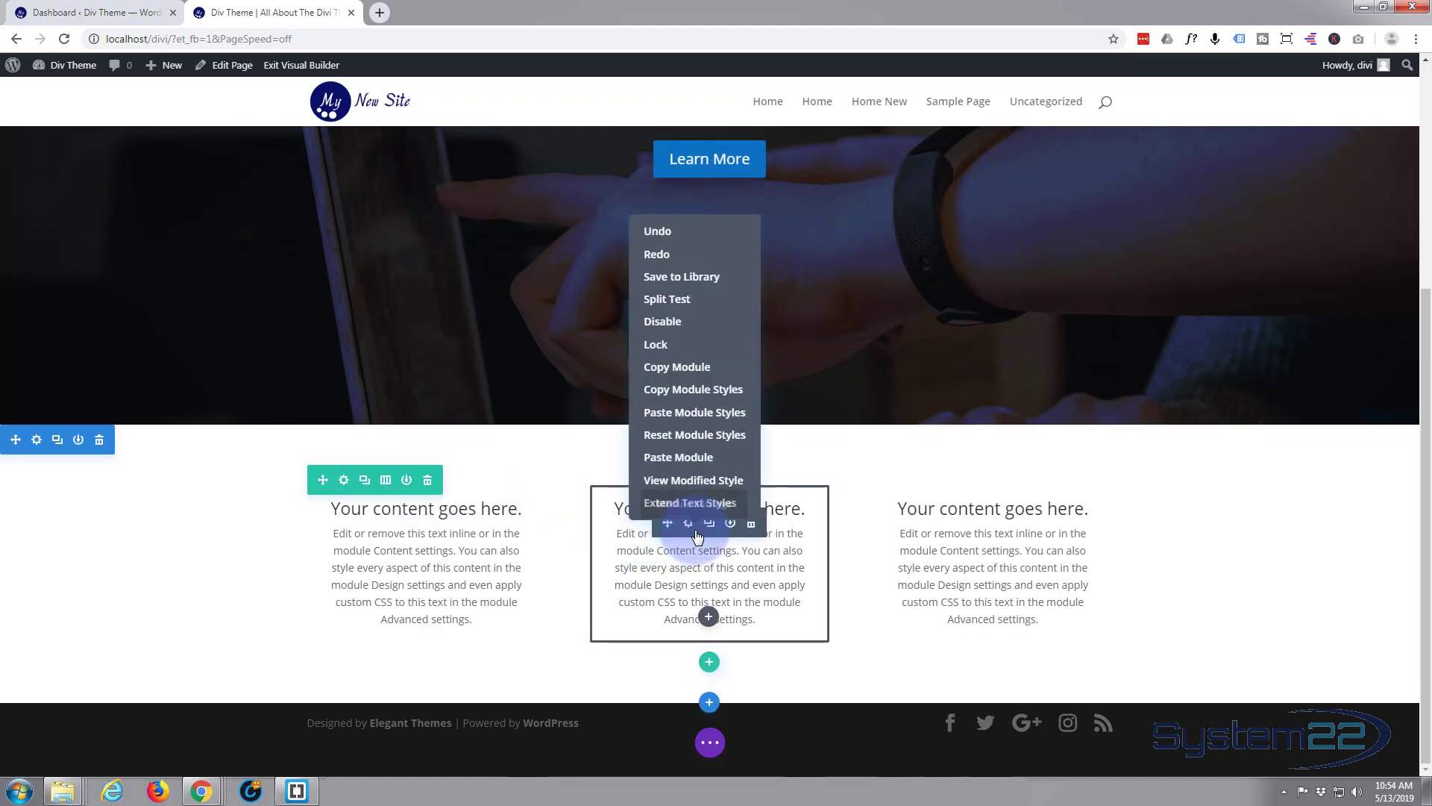
pyautogui.click(687, 413)
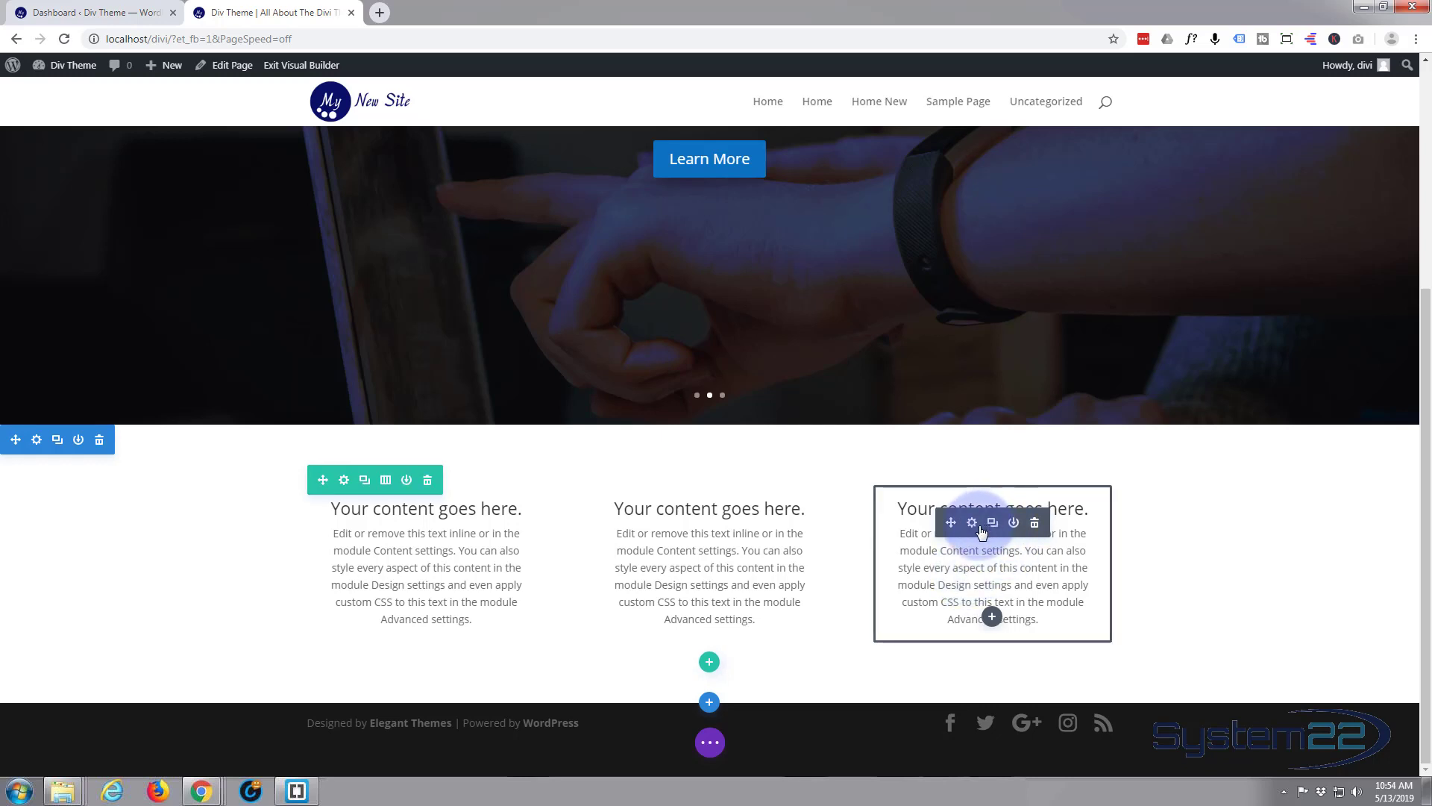
pyautogui.rightClick(981, 531)
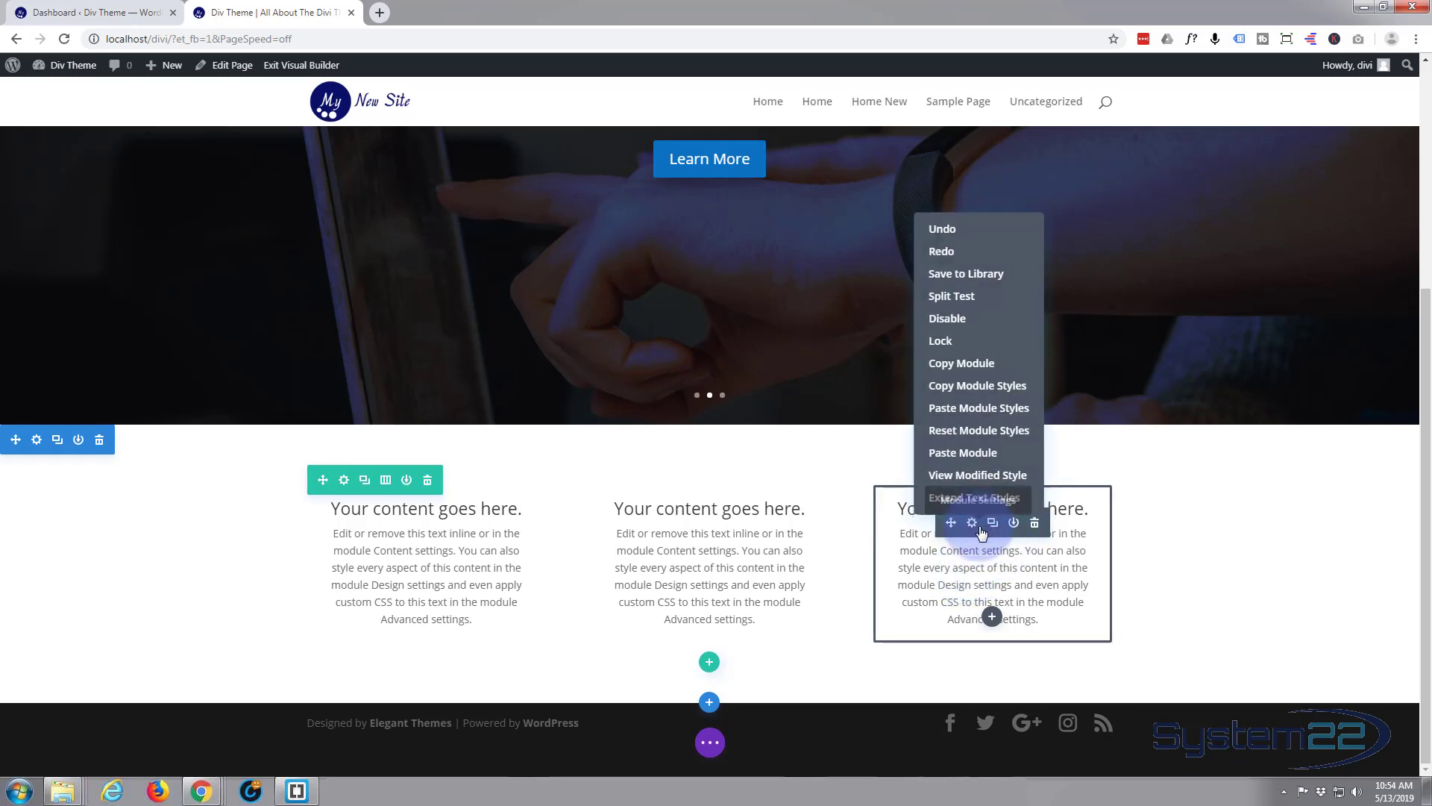
pyautogui.click(976, 408)
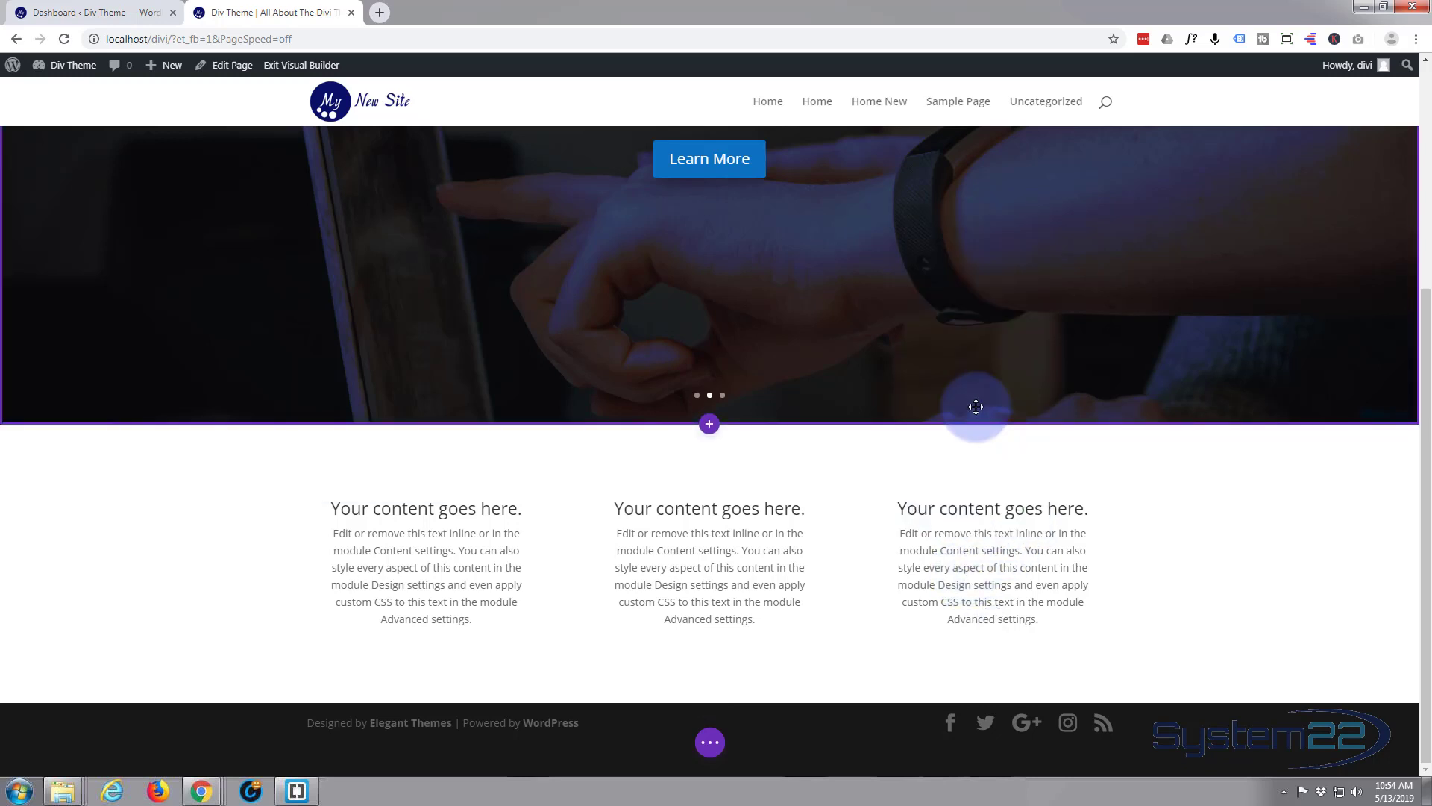
# - Exit the Visual Builder and scroll to the three centered text columns on the live page
pyautogui.click(710, 742)
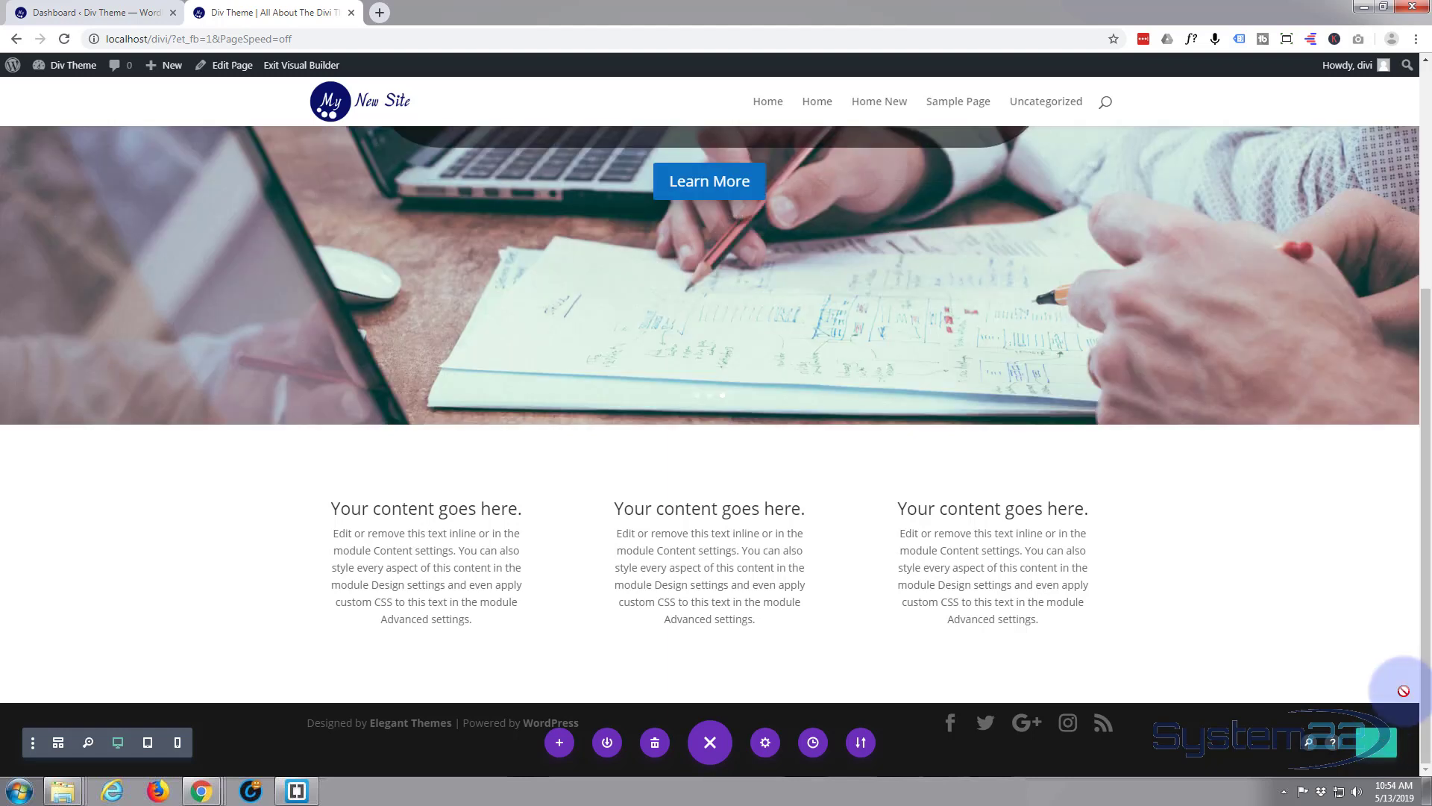
pyautogui.click(293, 66)
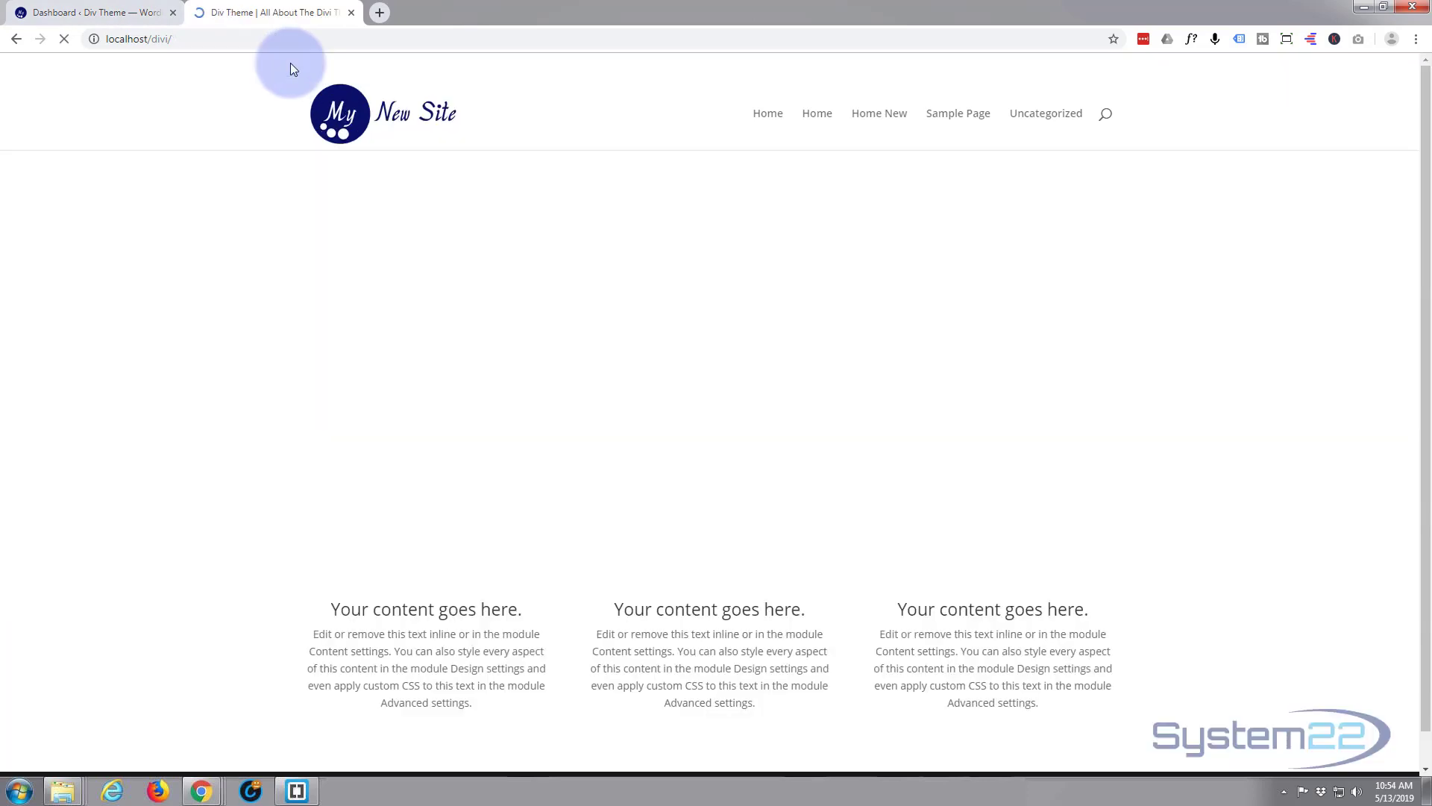
pyautogui.scroll(-5, 249, 235)
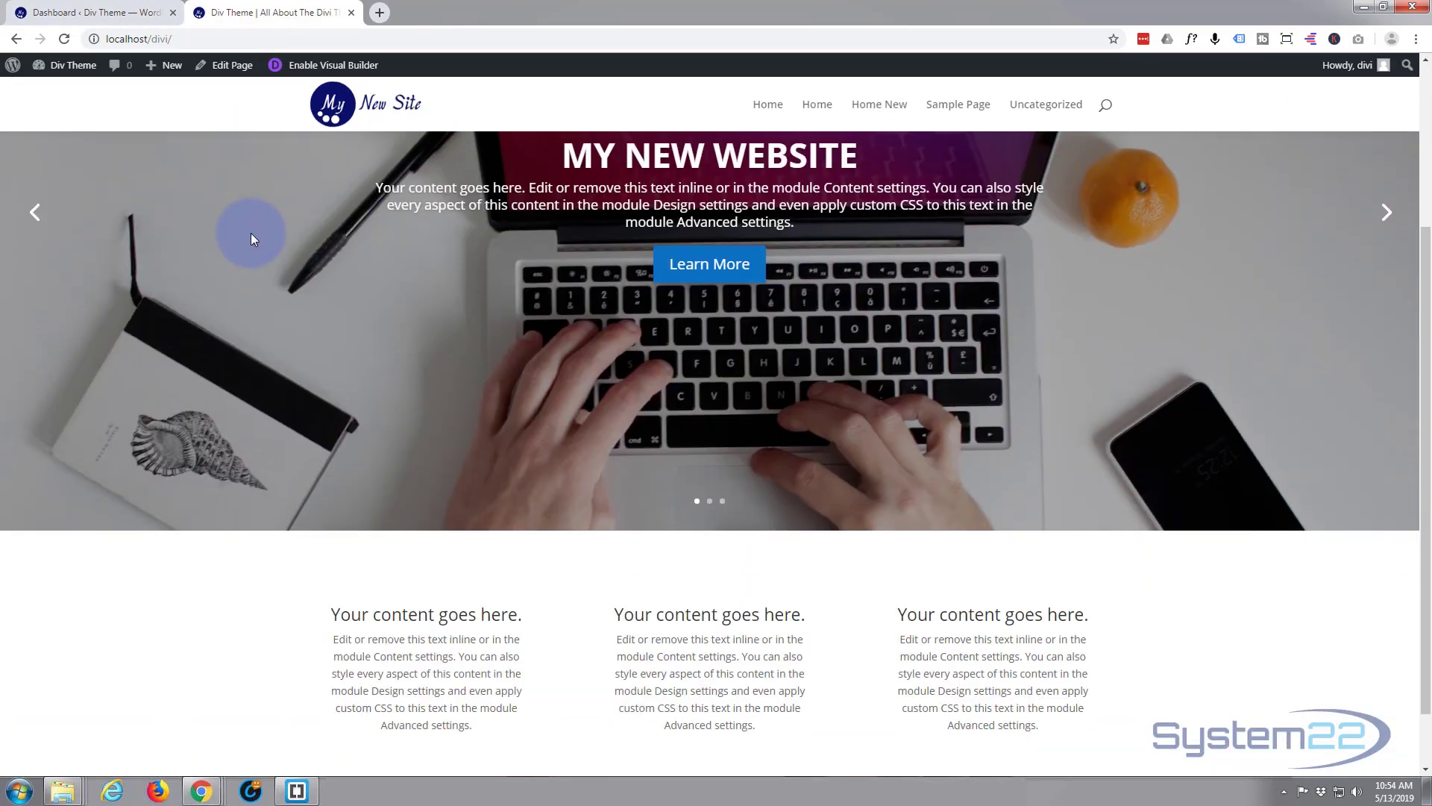